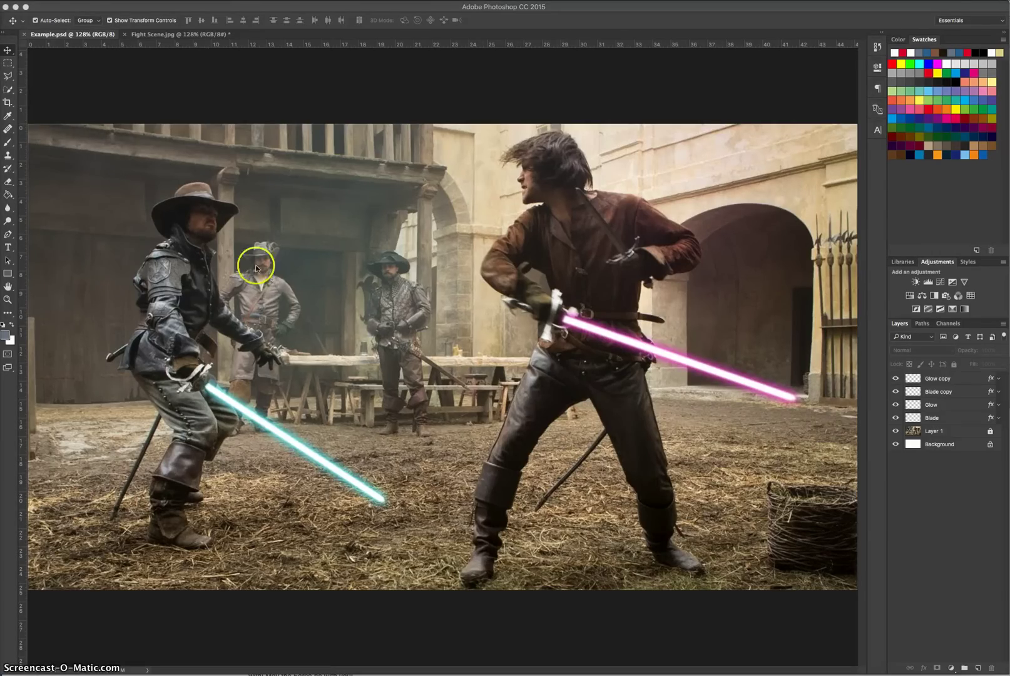
# Compare Fight Scene.jpg with the finished Example.psd, ending on the plain Fight Scene.jpg photo.
pyautogui.click(181, 35)
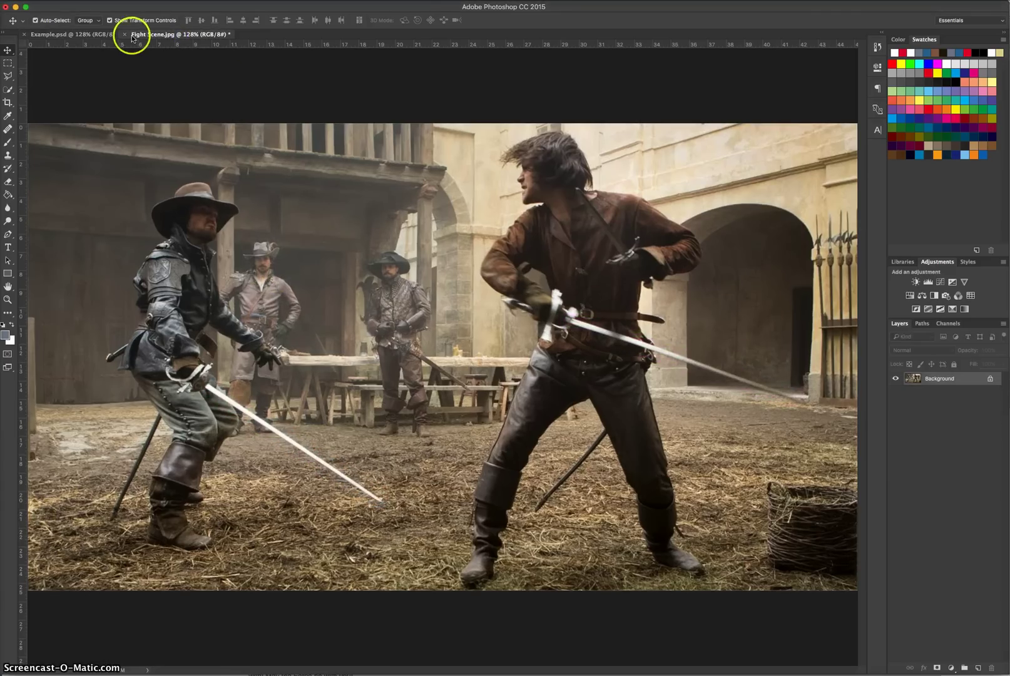
pyautogui.click(97, 34)
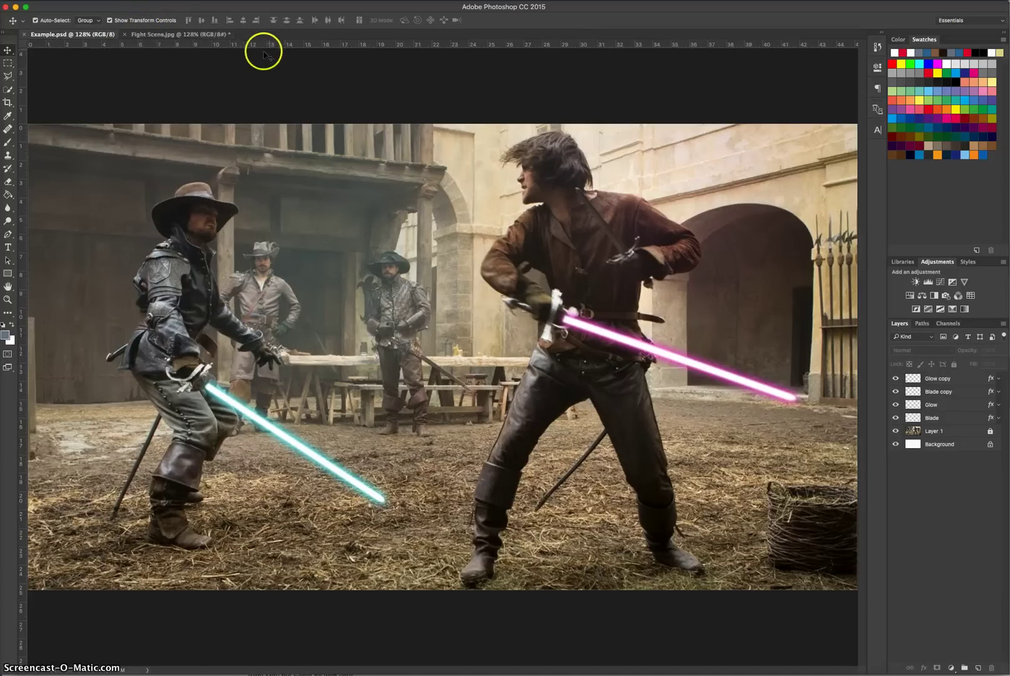
pyautogui.click(187, 36)
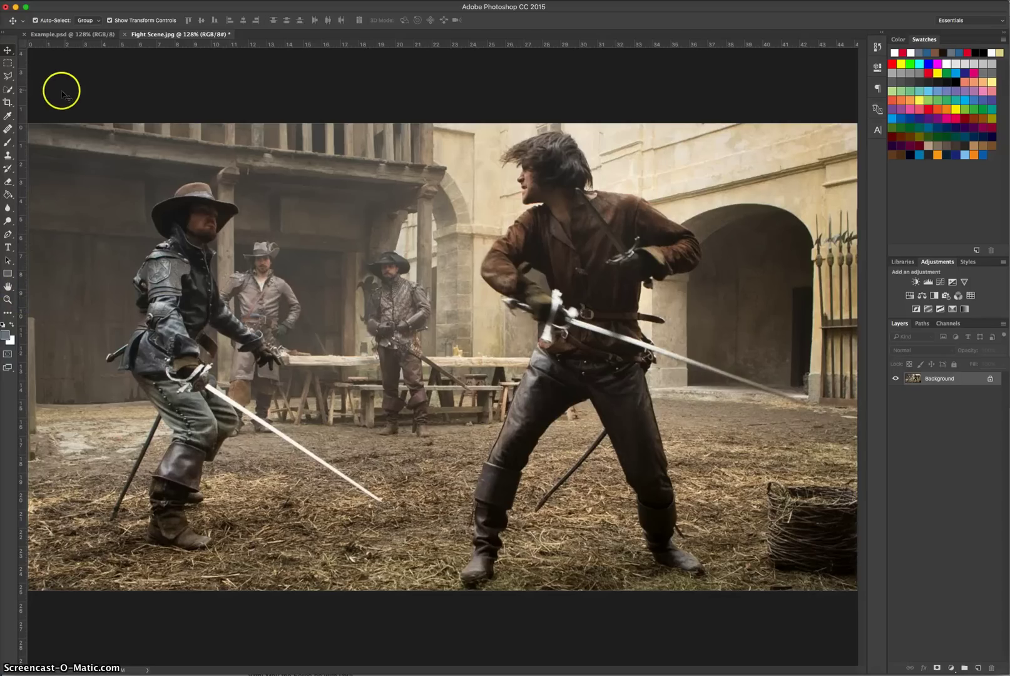
# Drag two vertical guides from the left ruler to about 15 cm and 15.73 cm.
pyautogui.moveTo(22, 105); pyautogui.dragTo(306, 114)
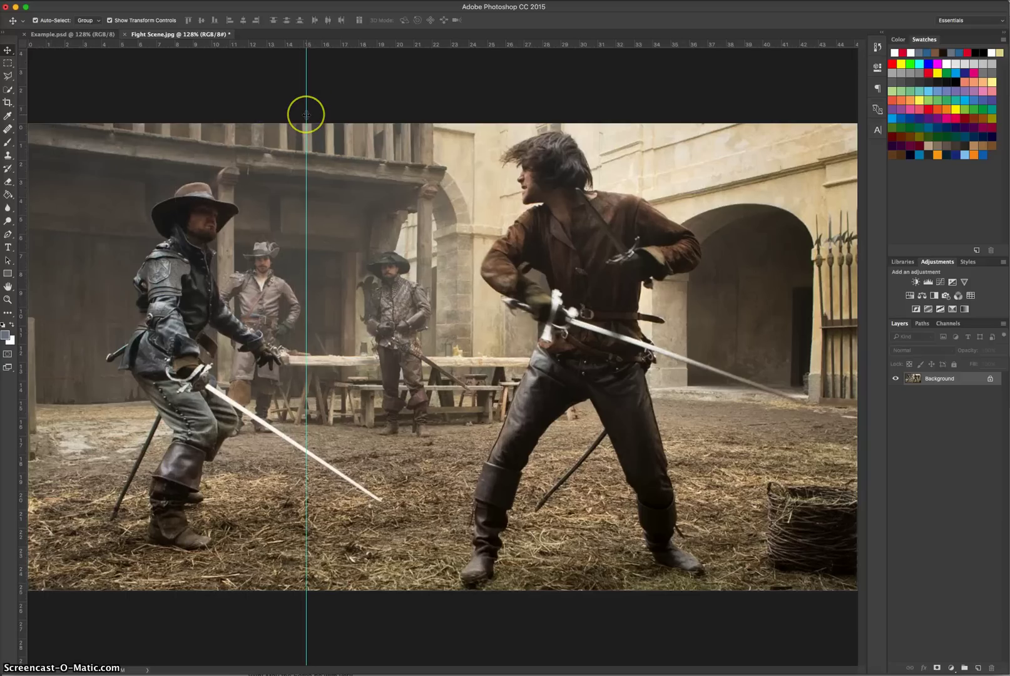
pyautogui.moveTo(22, 200); pyautogui.dragTo(317, 198)
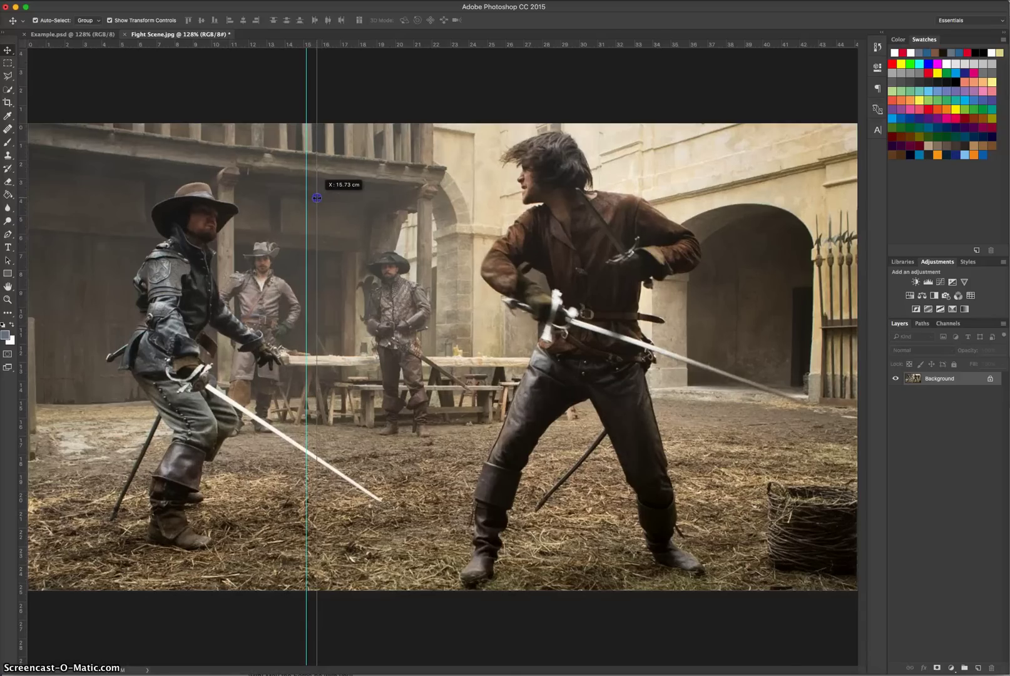
pyautogui.moveTo(318, 198); pyautogui.dragTo(317, 198)
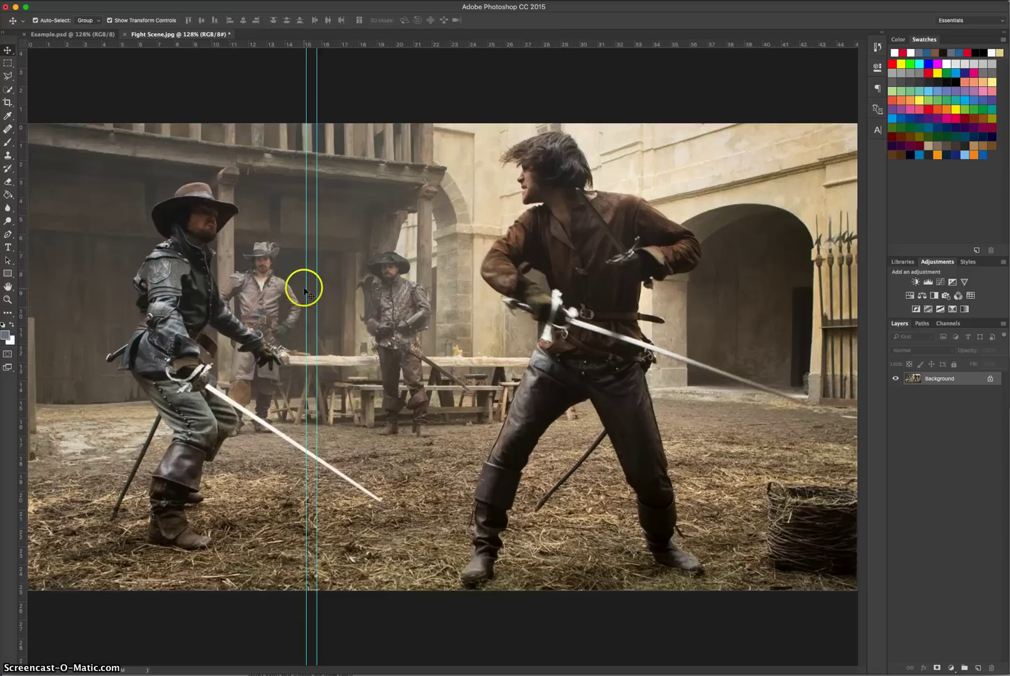
# Draw a 17 × 431 px white rectangle with no stroke between the two guides.
pyautogui.click(8, 273)
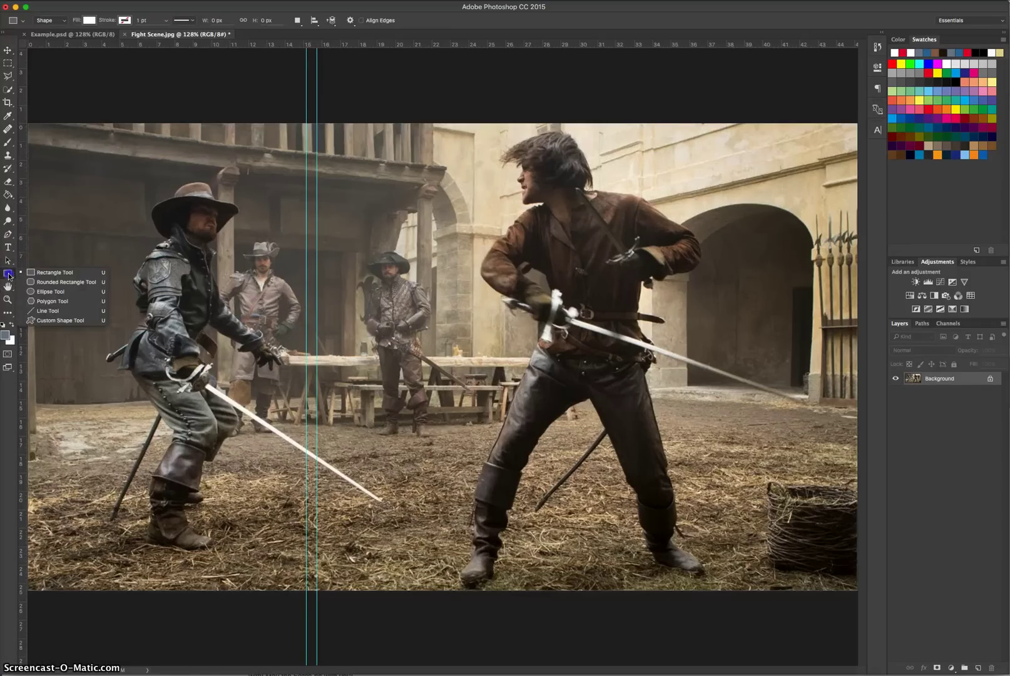
pyautogui.click(42, 273)
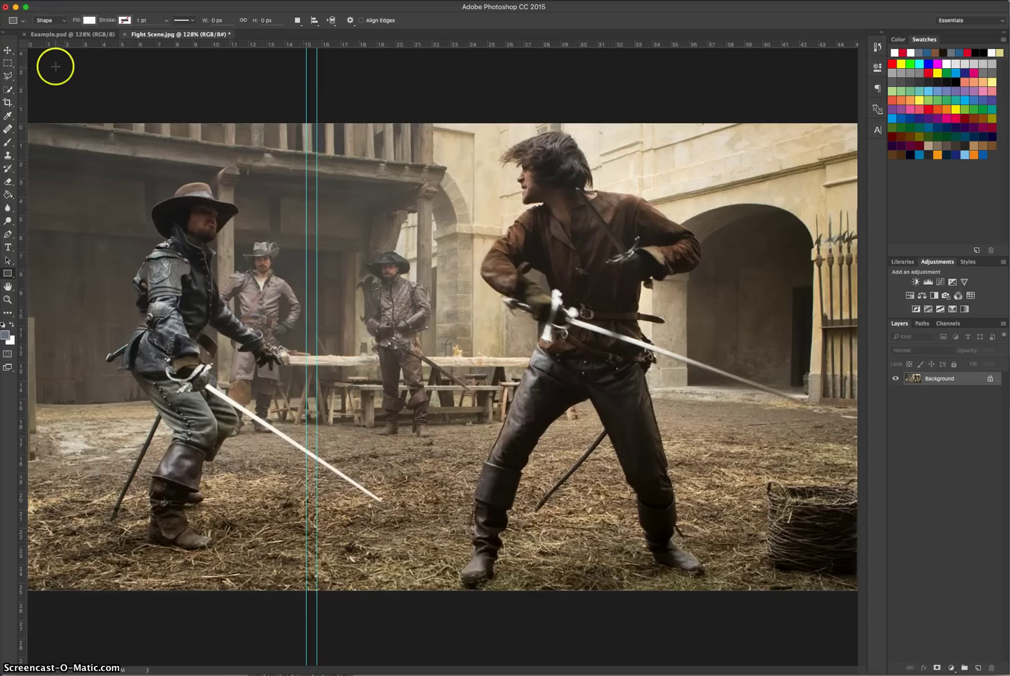
pyautogui.click(89, 21)
pyautogui.click(45, 73)
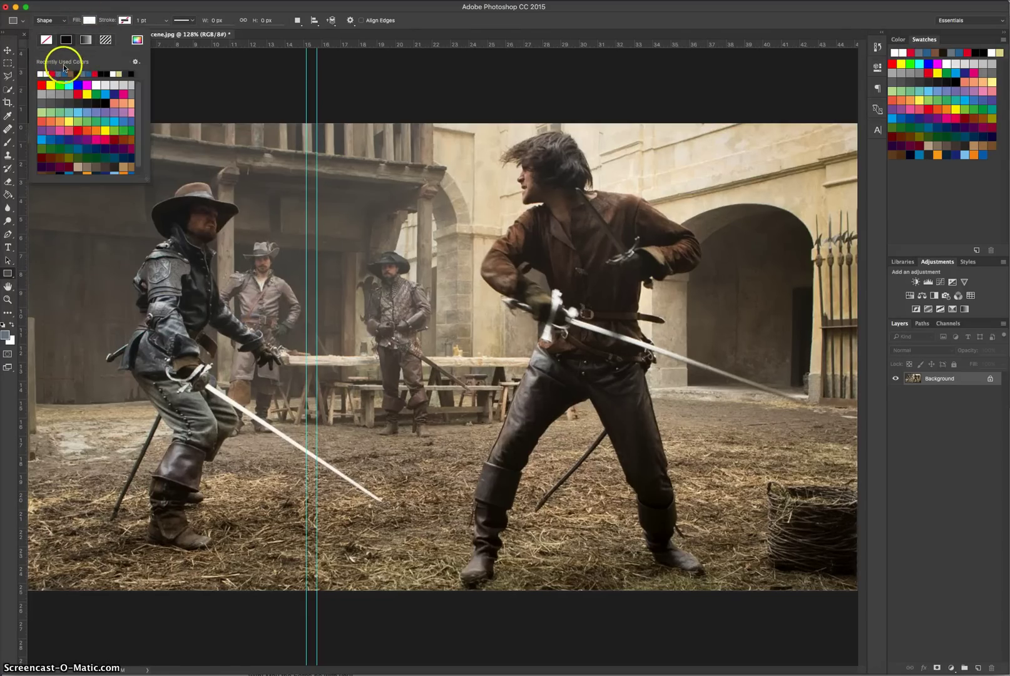
pyautogui.click(125, 16)
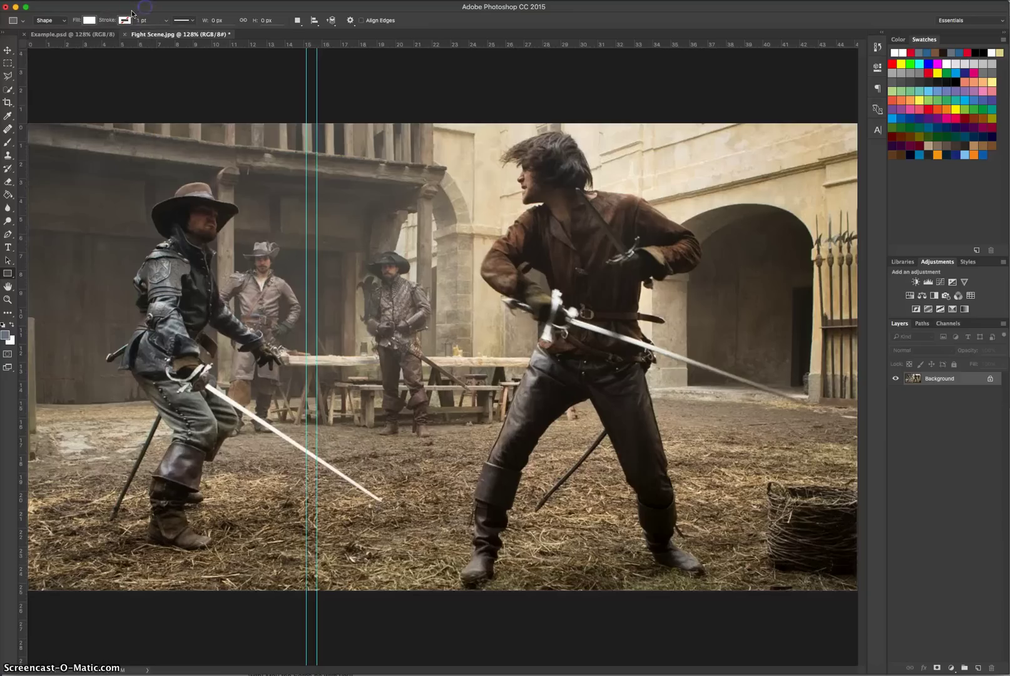
pyautogui.click(125, 19)
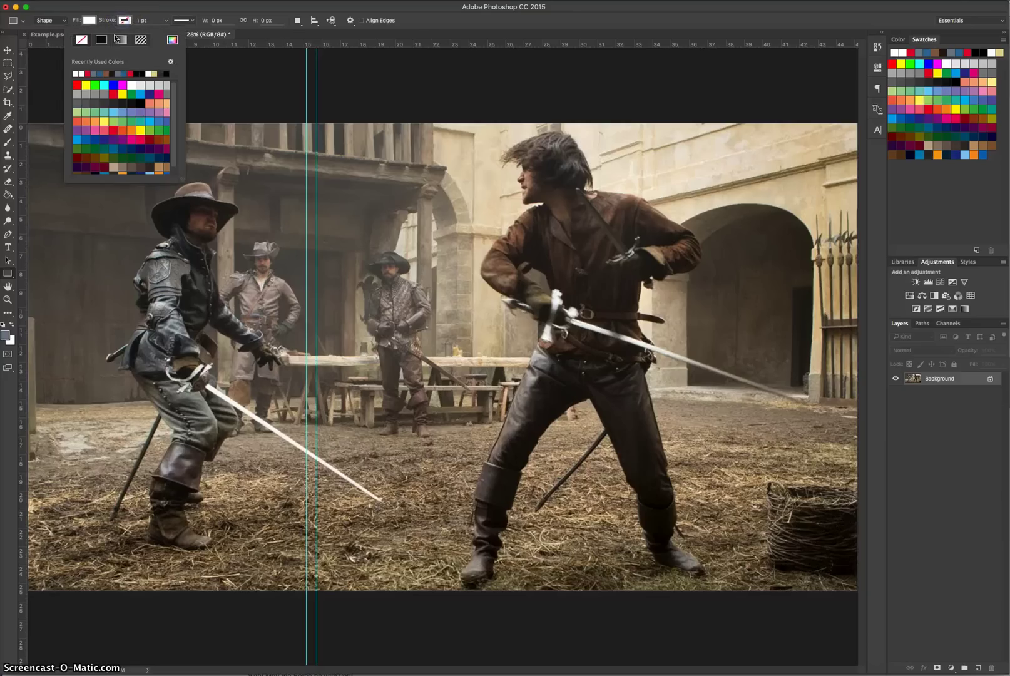
pyautogui.click(112, 24)
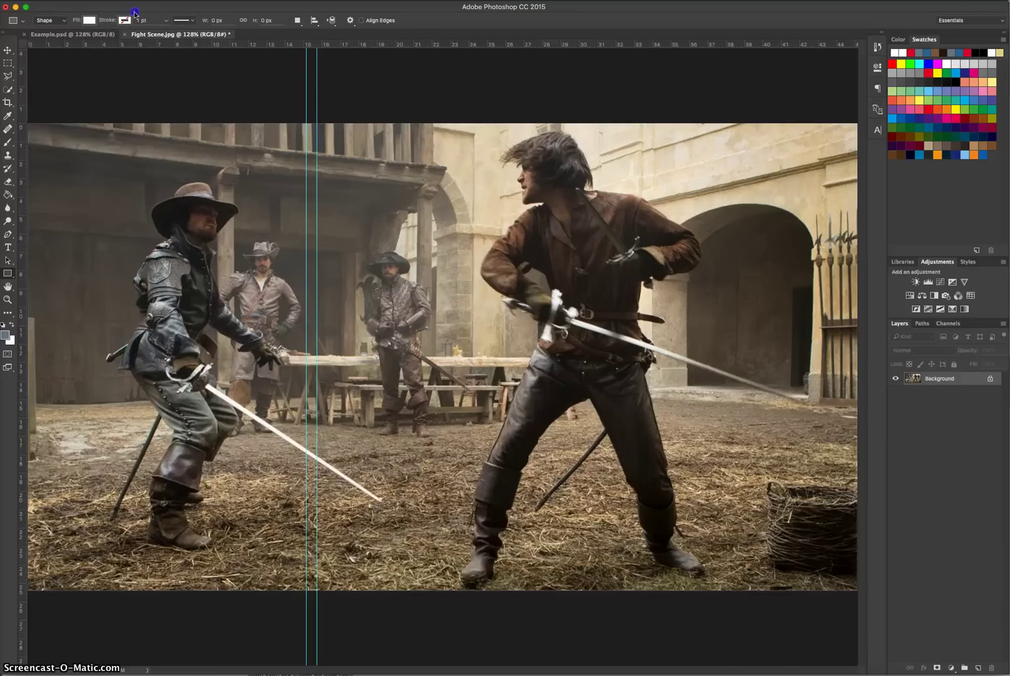
pyautogui.click(305, 188)
pyautogui.moveTo(305, 185); pyautogui.dragTo(316, 464)
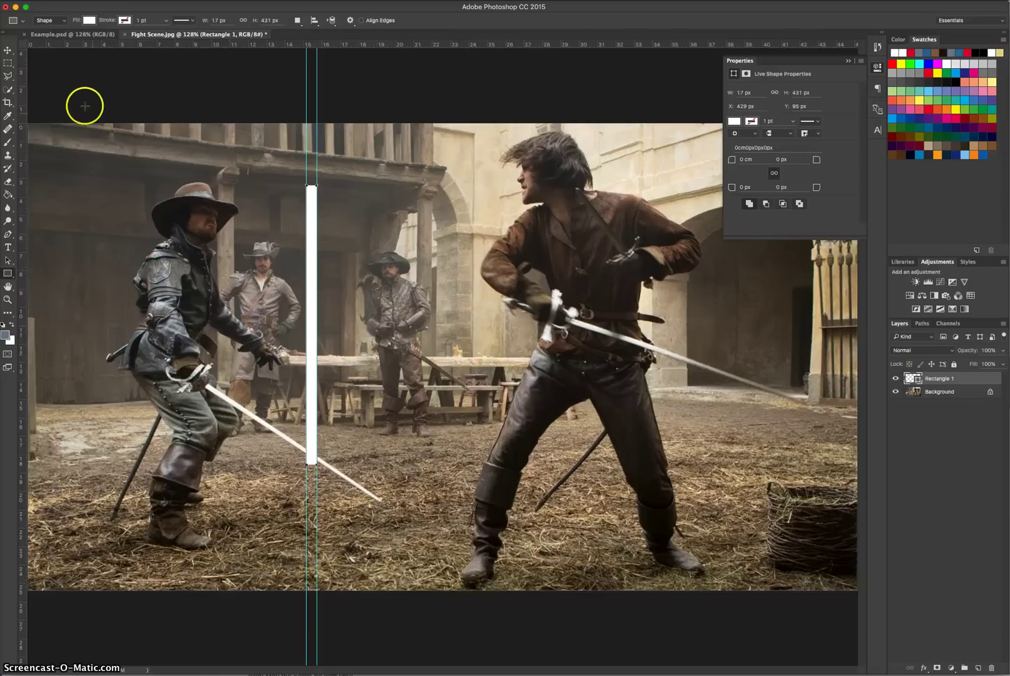
pyautogui.moveTo(8, 62); pyautogui.dragTo(51, 65)
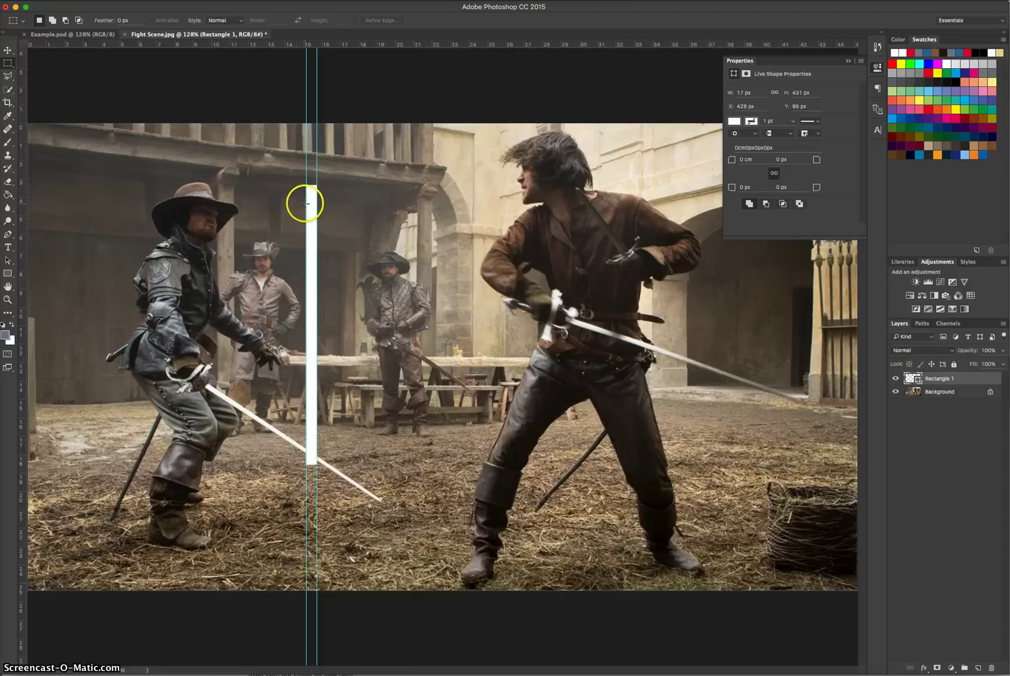
pyautogui.moveTo(305, 203); pyautogui.dragTo(312, 219)
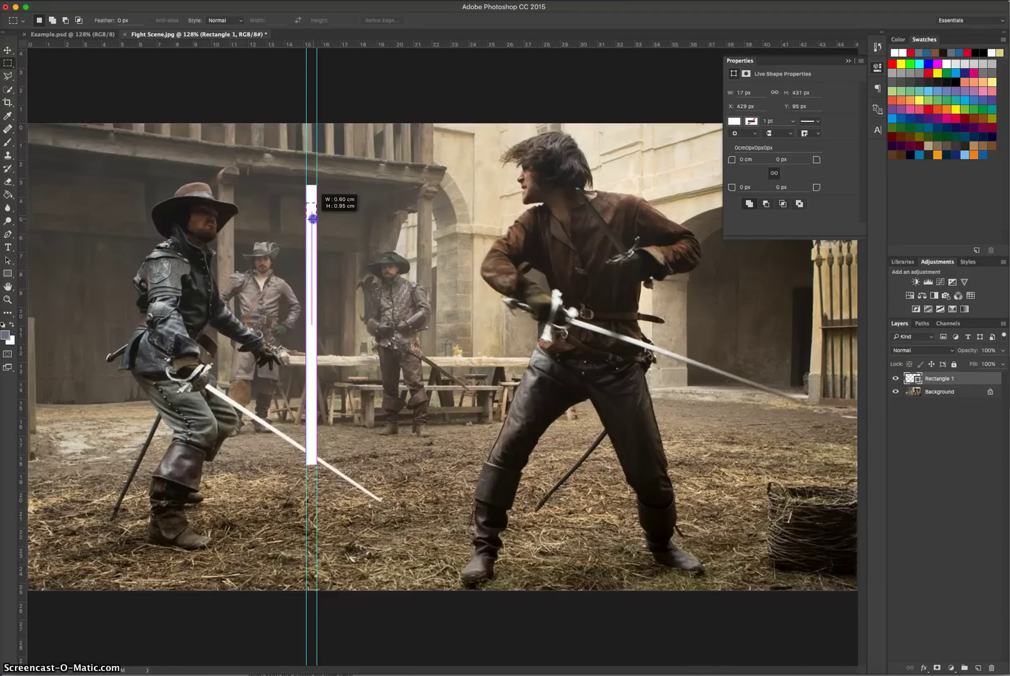
pyautogui.moveTo(313, 218); pyautogui.dragTo(312, 222)
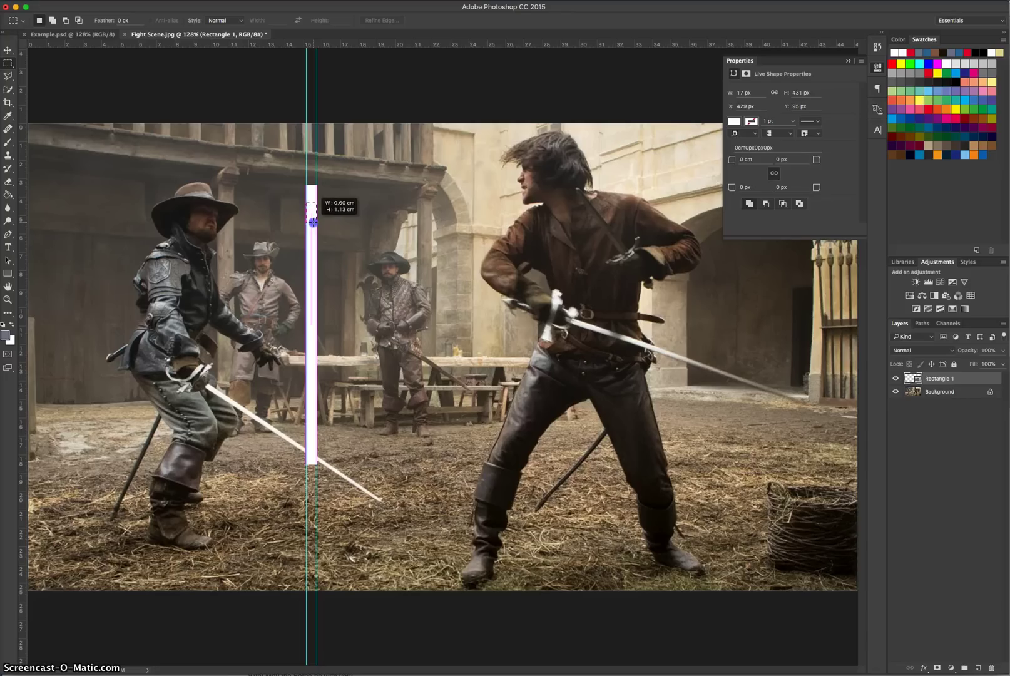
pyautogui.moveTo(313, 221); pyautogui.dragTo(312, 213)
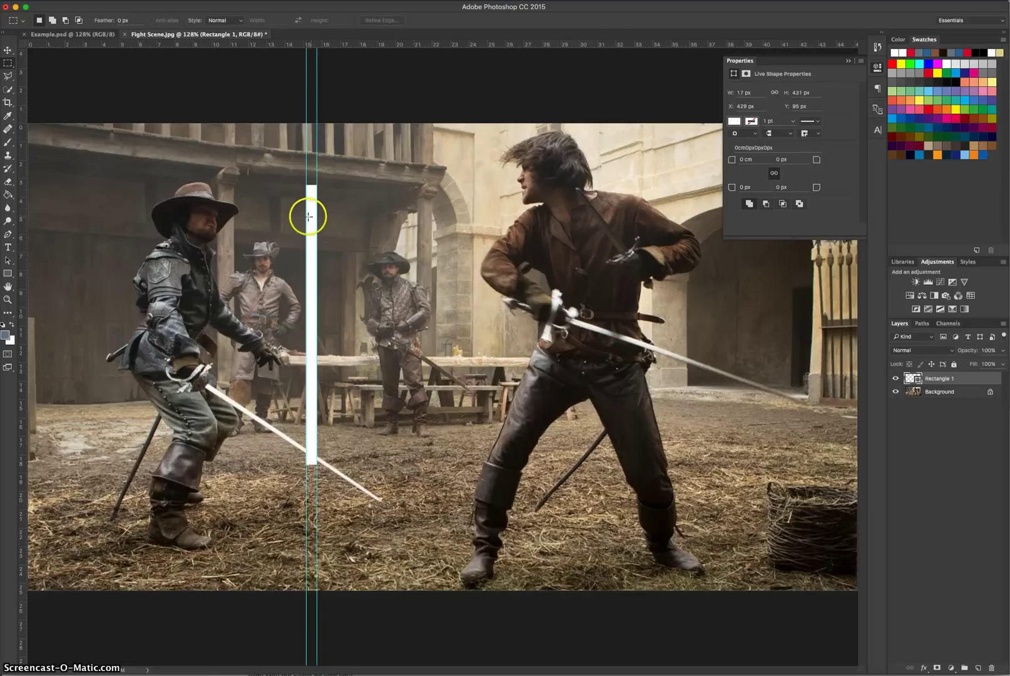
pyautogui.click(313, 215)
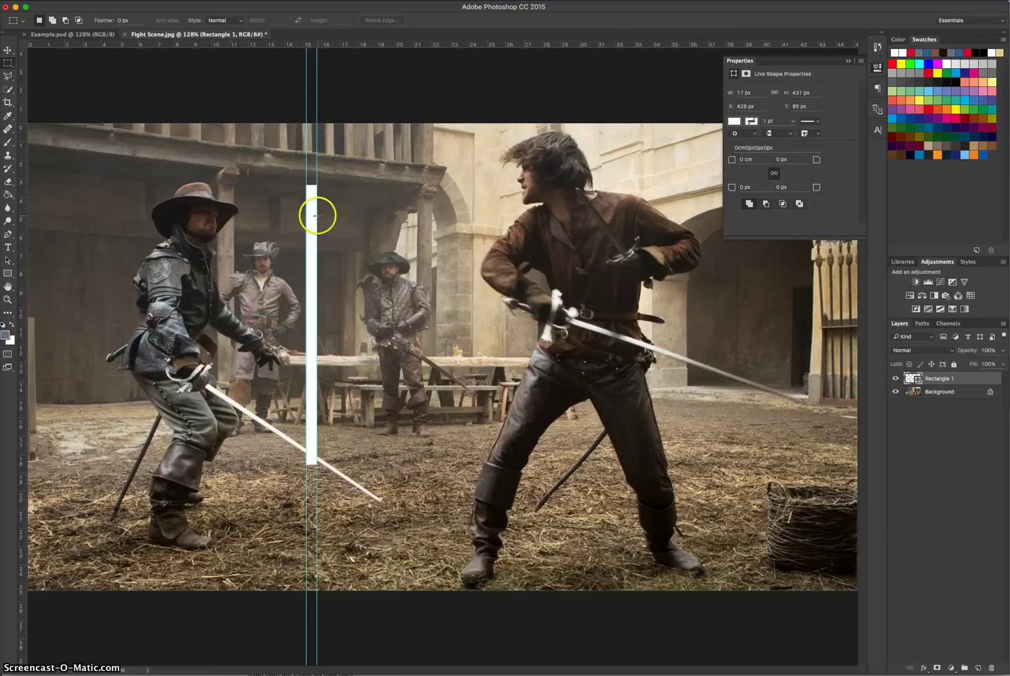
pyautogui.click(6, 49)
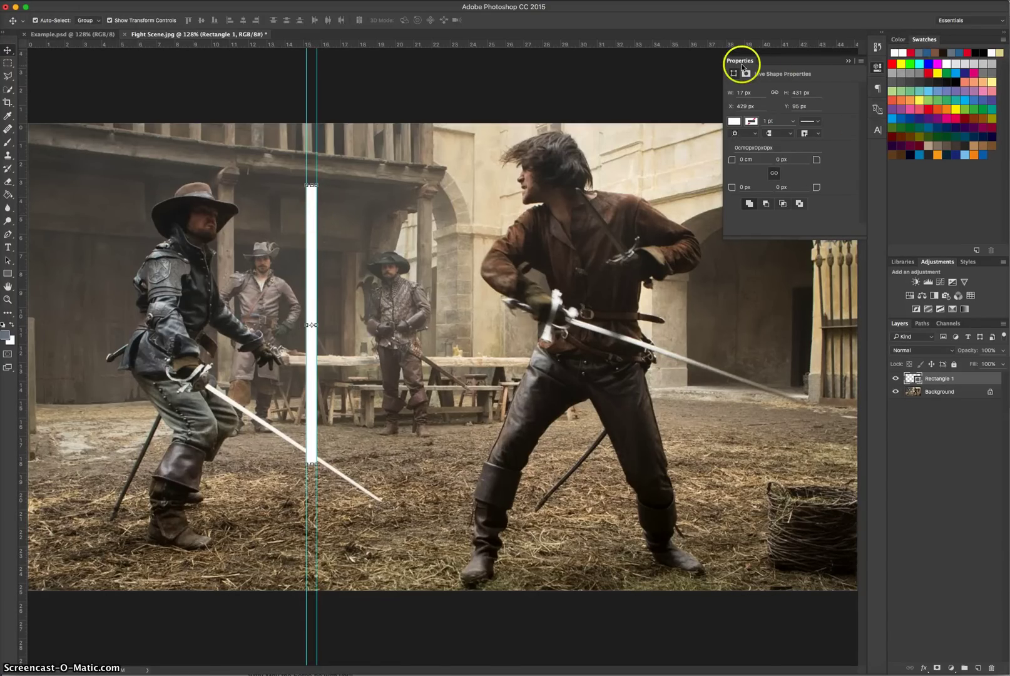
# Set all four linked corner radii of Rectangle 1 to 0.3 cm (8.5 px) and hide transform controls.
pyautogui.click(879, 69)
pyautogui.click(879, 70)
pyautogui.click(328, 1)
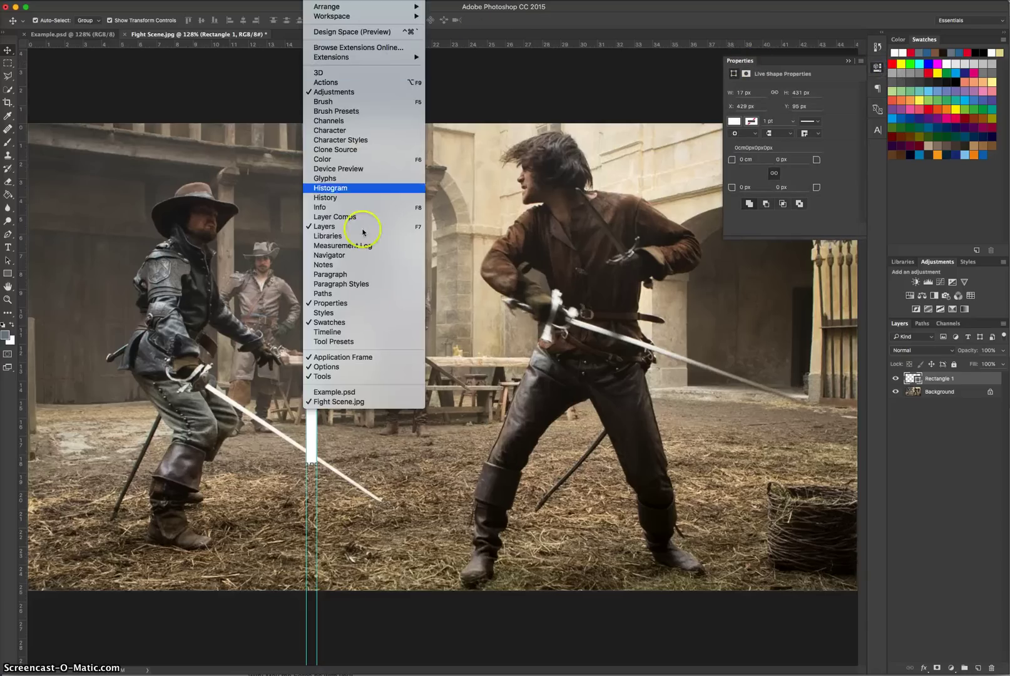
pyautogui.click(827, 74)
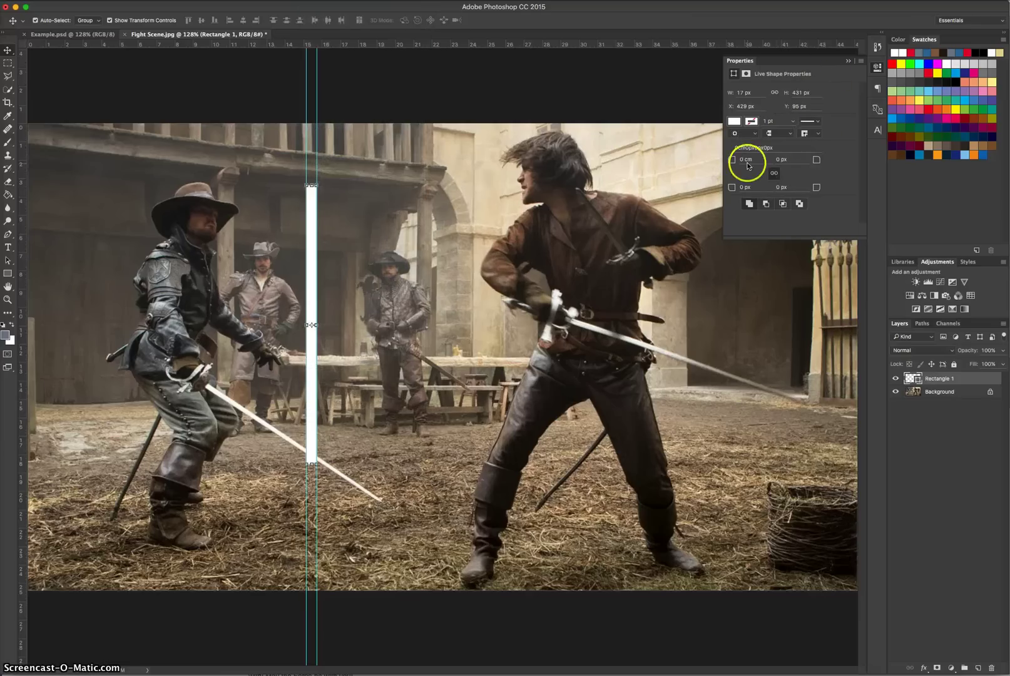
pyautogui.click(744, 160)
pyautogui.click(740, 162)
pyautogui.click(740, 164)
pyautogui.click(774, 173)
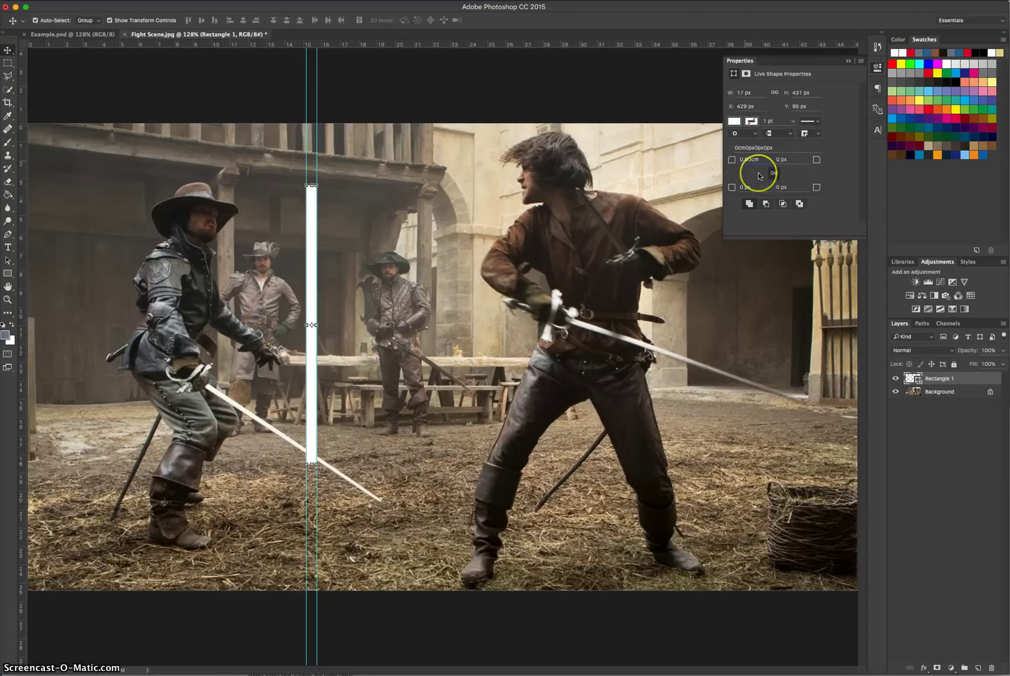
pyautogui.press('Tab')
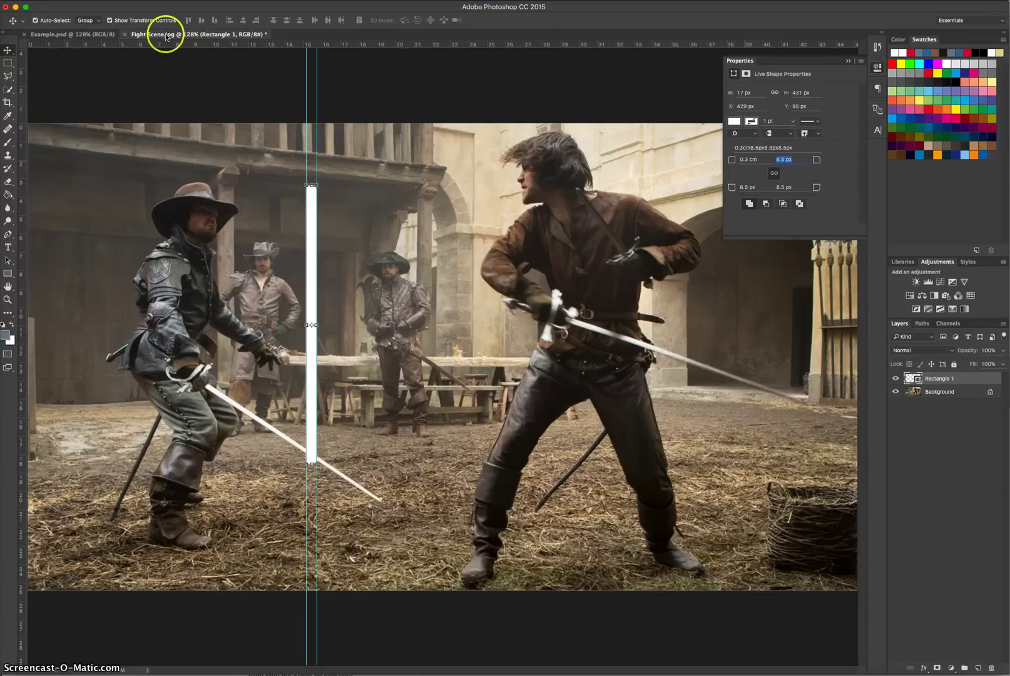
pyautogui.click(124, 23)
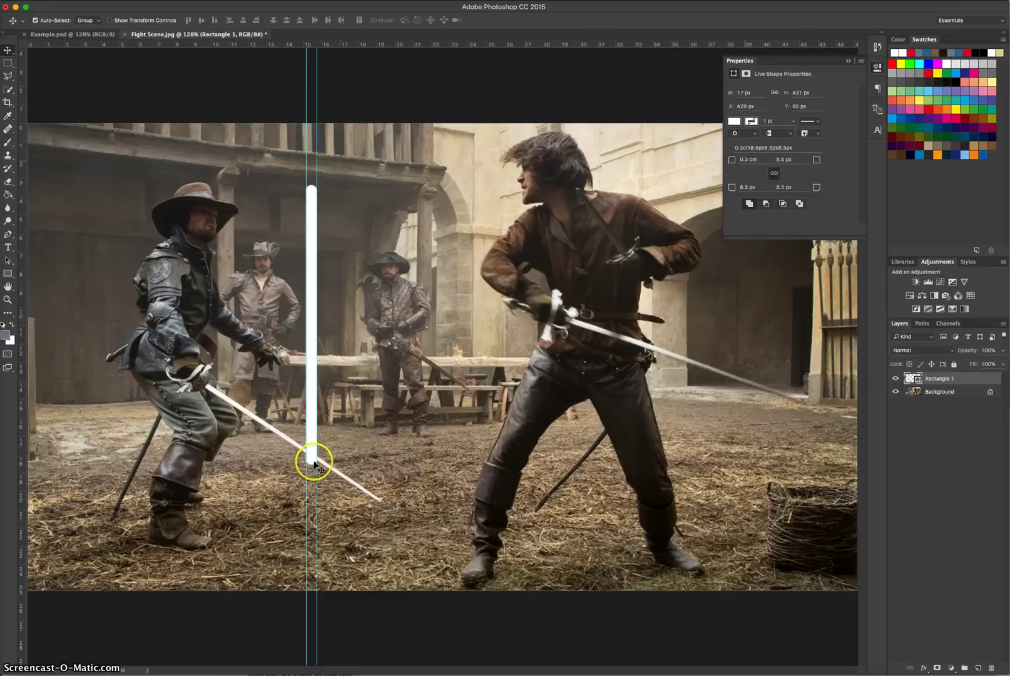
# Rasterize the Rectangle 1 layer, then marquee-select a small area at the bar's bottom end.
pyautogui.click(874, 69)
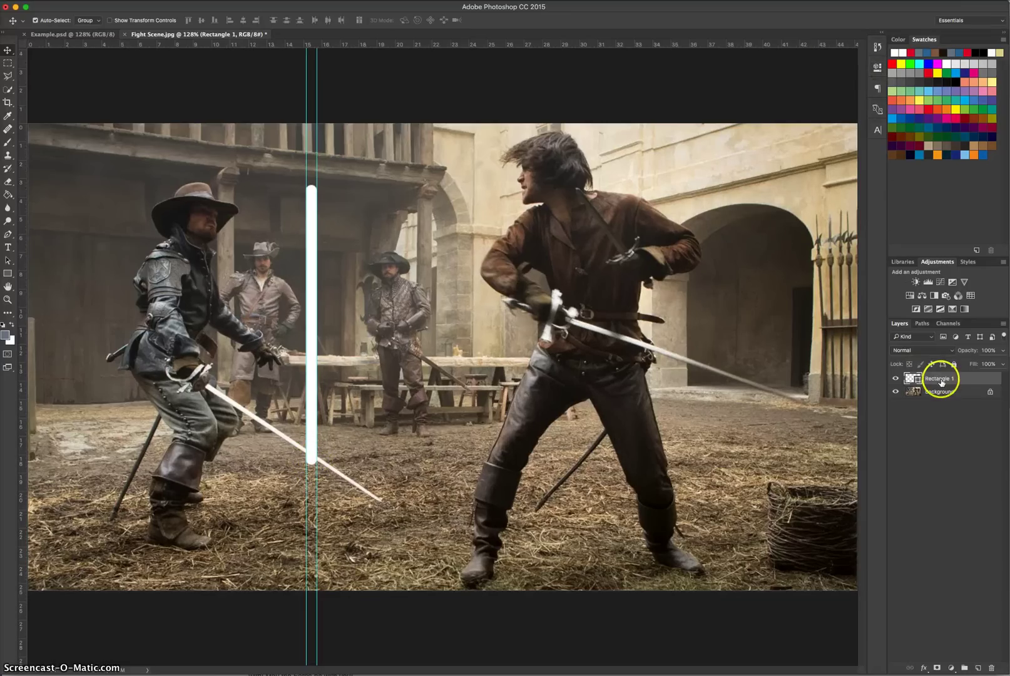
pyautogui.click(981, 382)
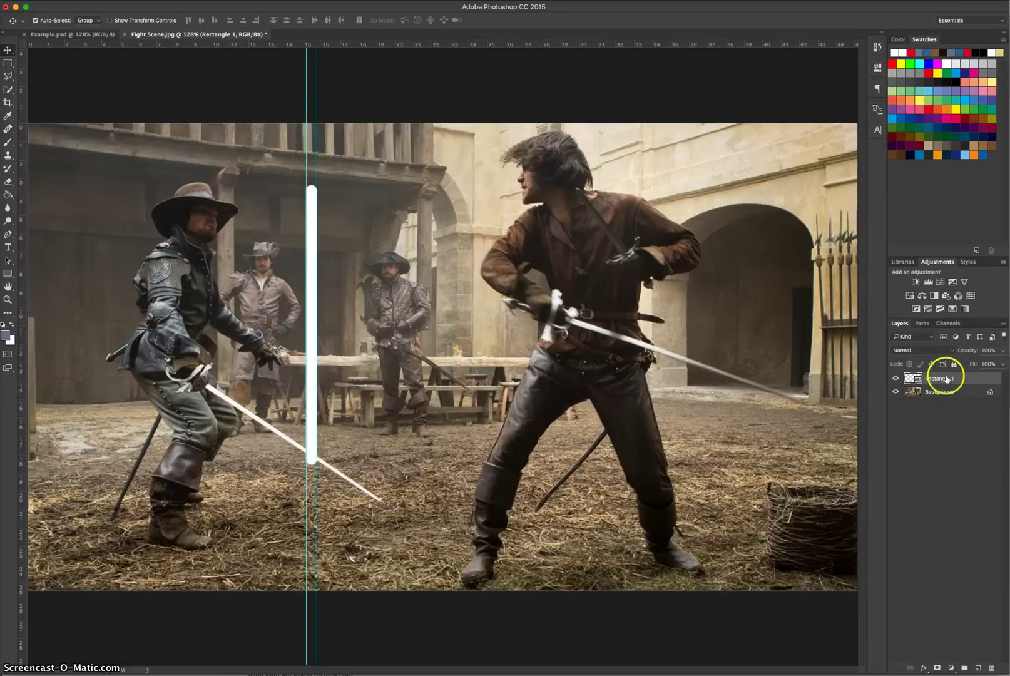
pyautogui.rightClick(950, 381)
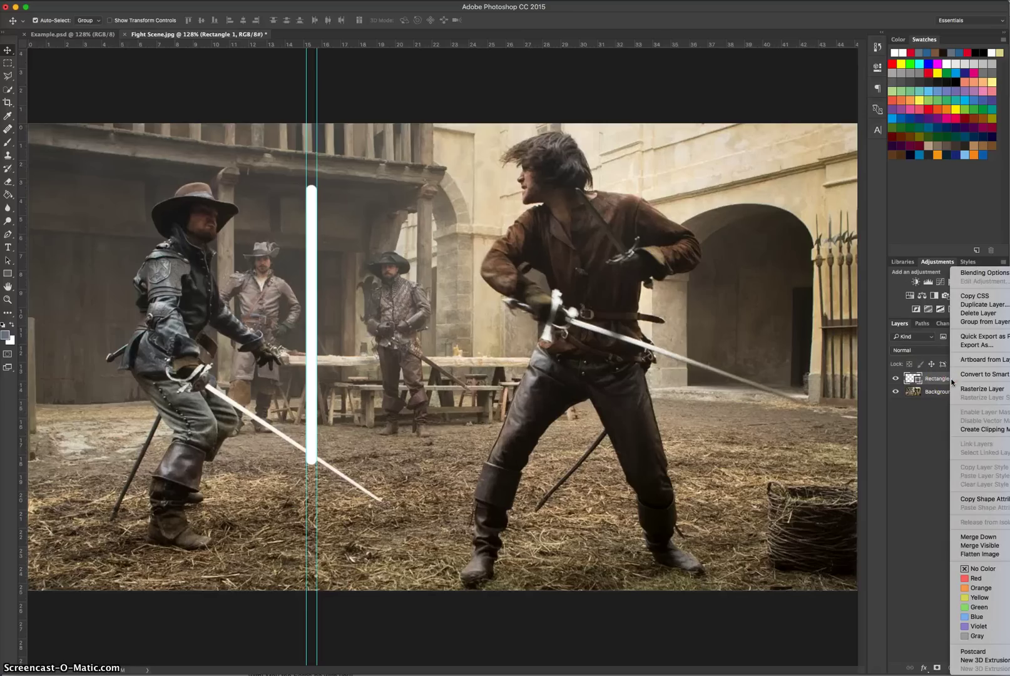
pyautogui.click(962, 390)
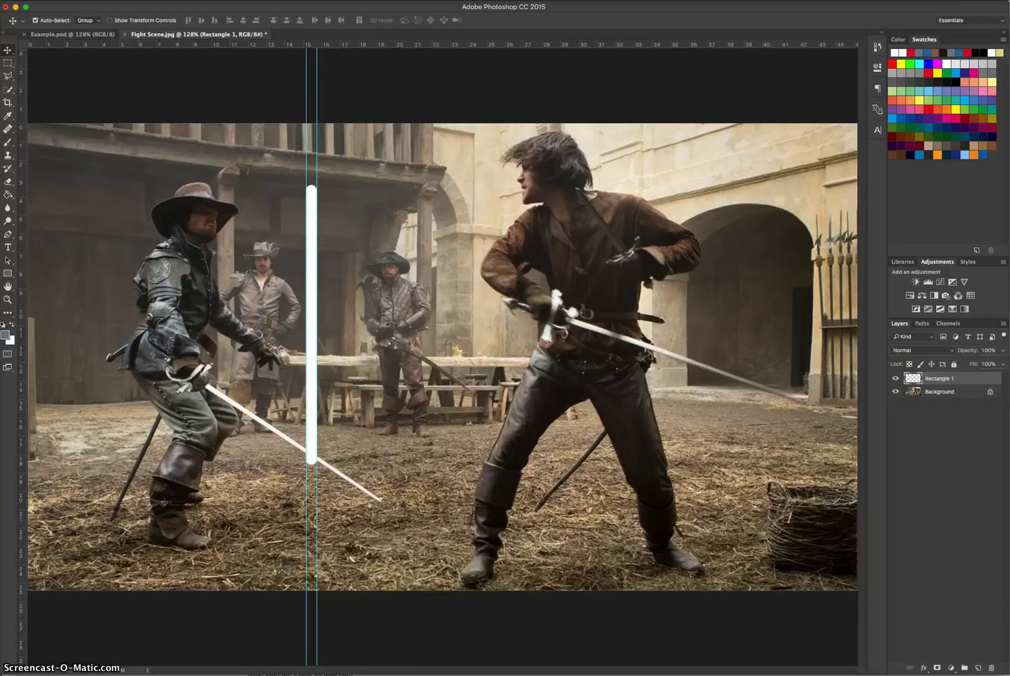
pyautogui.moveTo(8, 62); pyautogui.dragTo(63, 64)
pyautogui.moveTo(305, 458); pyautogui.dragTo(331, 469)
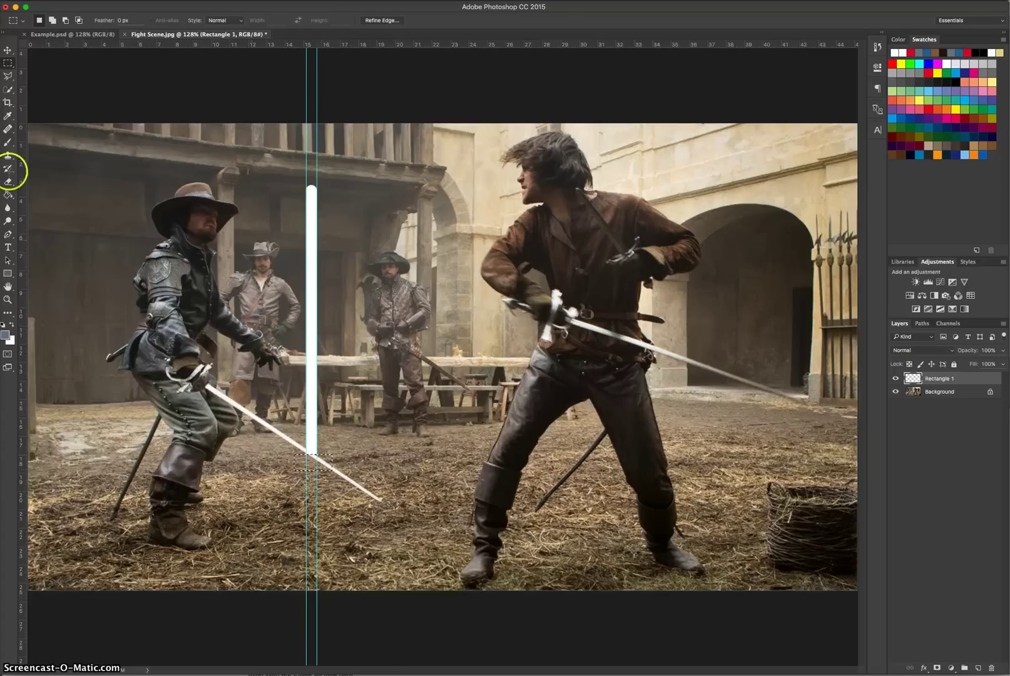
# Remove both vertical guides by dragging them back into the ruler with the Move tool.
pyautogui.click(8, 49)
pyautogui.click(262, 91)
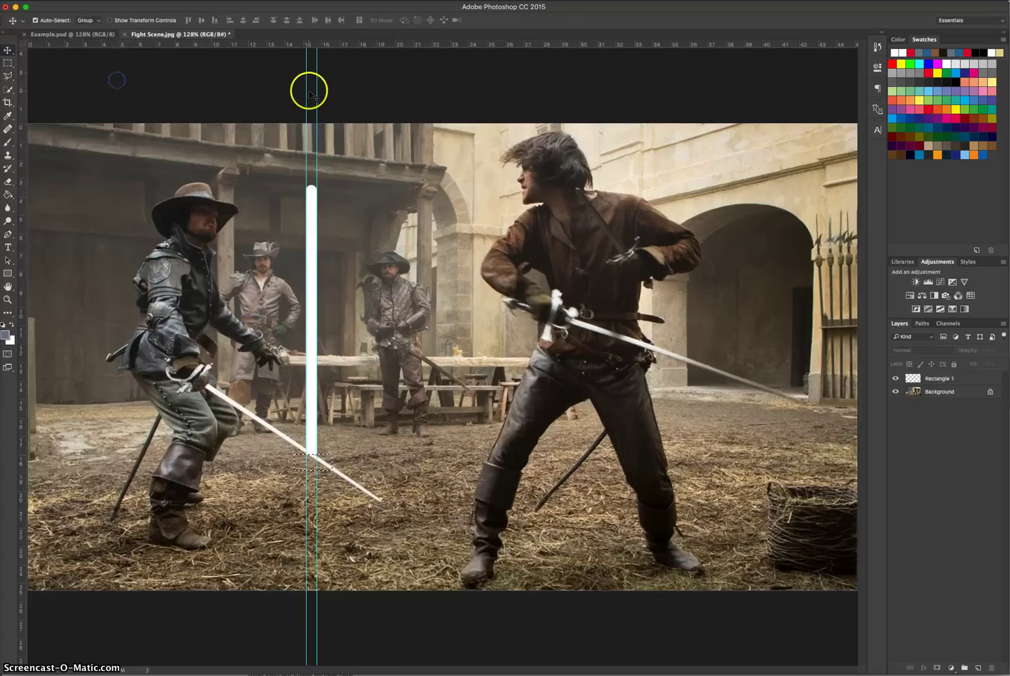
pyautogui.moveTo(305, 91); pyautogui.dragTo(23, 106)
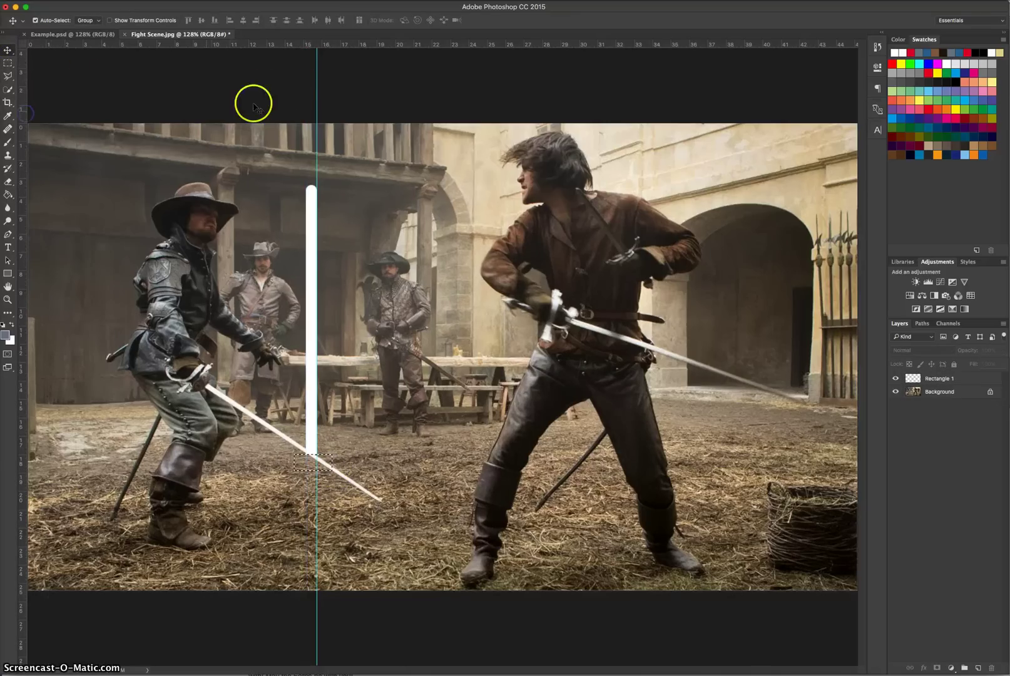
pyautogui.moveTo(318, 77); pyautogui.dragTo(19, 88)
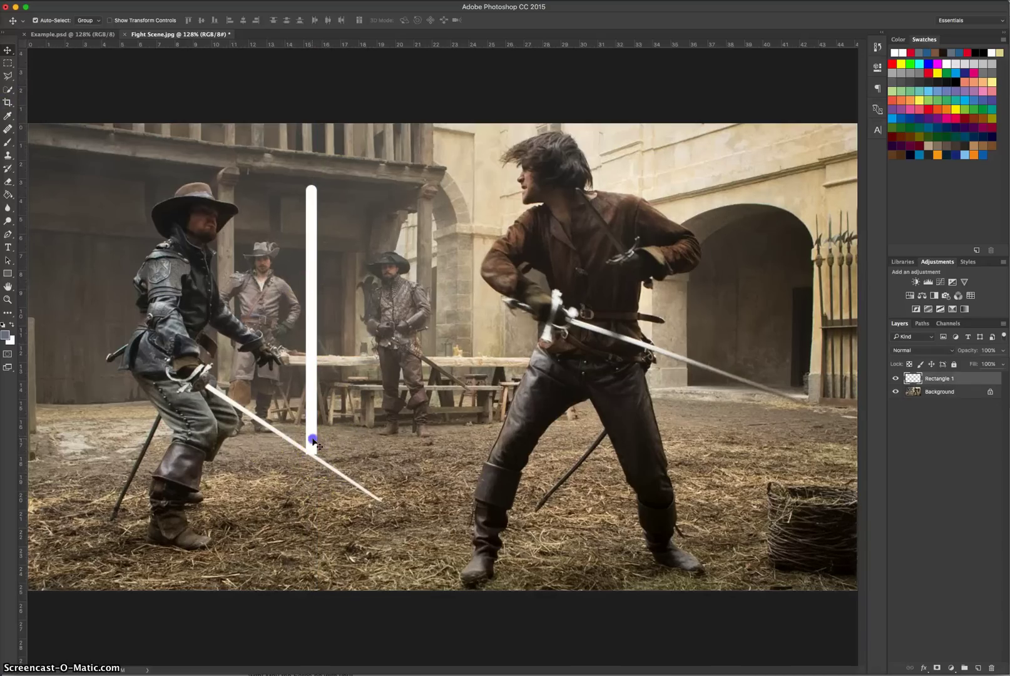
# Move the white bar up and right to about the 17 cm mark, between the background figures.
pyautogui.moveTo(316, 419); pyautogui.dragTo(348, 369)
pyautogui.click(349, 277)
pyautogui.click(242, 75)
pyautogui.click(161, 21)
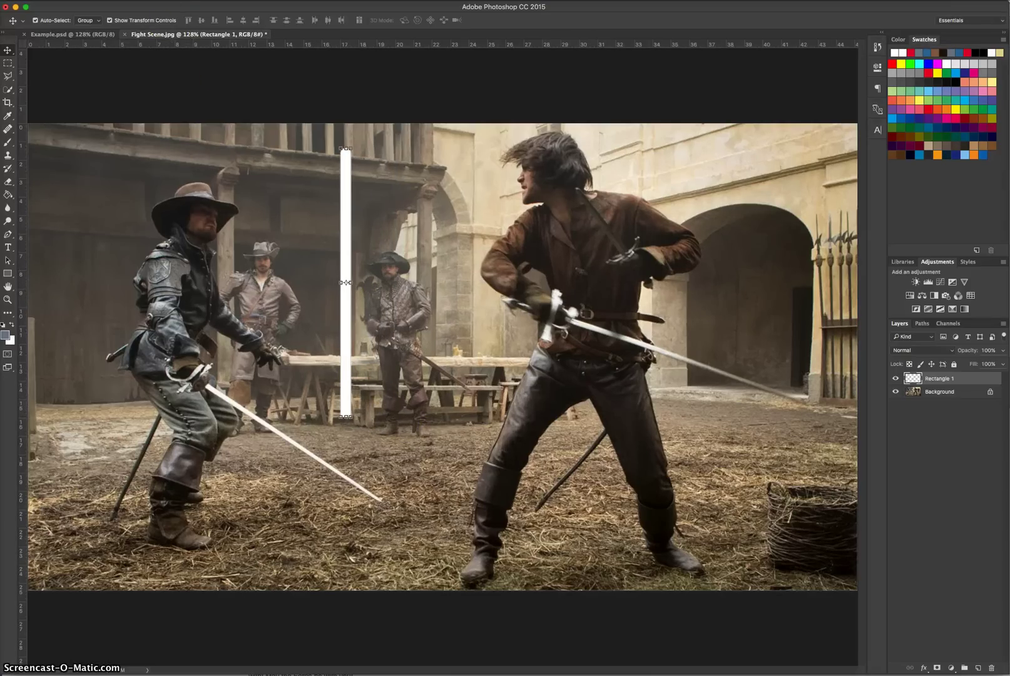
pyautogui.click(248, 0)
# Apply a Gaussian Blur with a 1-pixel radius to the white bar on Rectangle 1.
pyautogui.moveTo(278, 118)
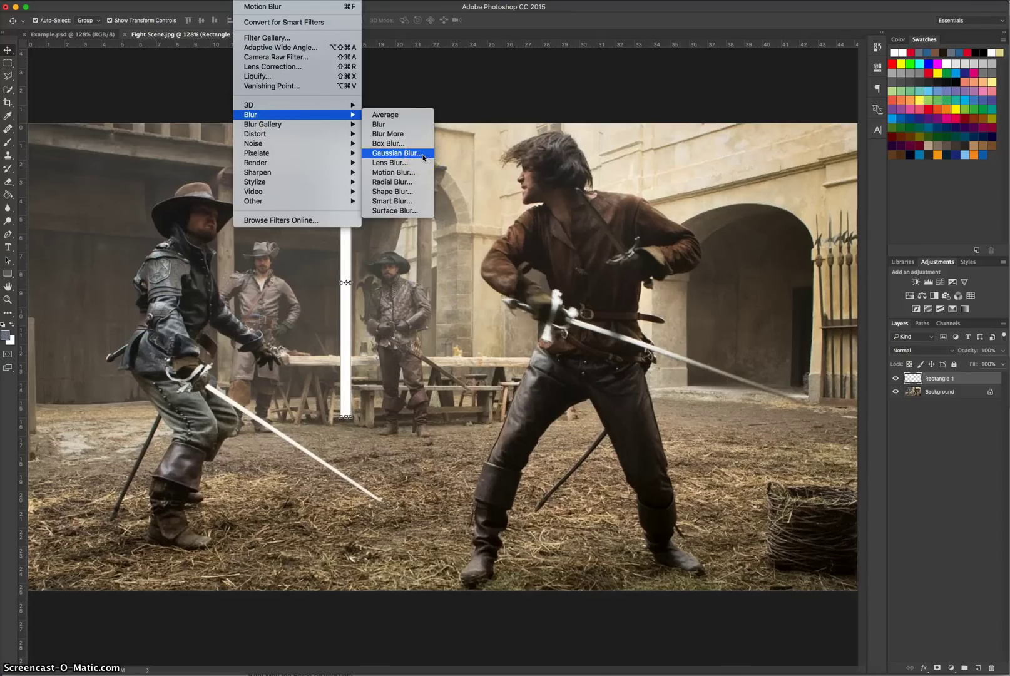
pyautogui.click(423, 157)
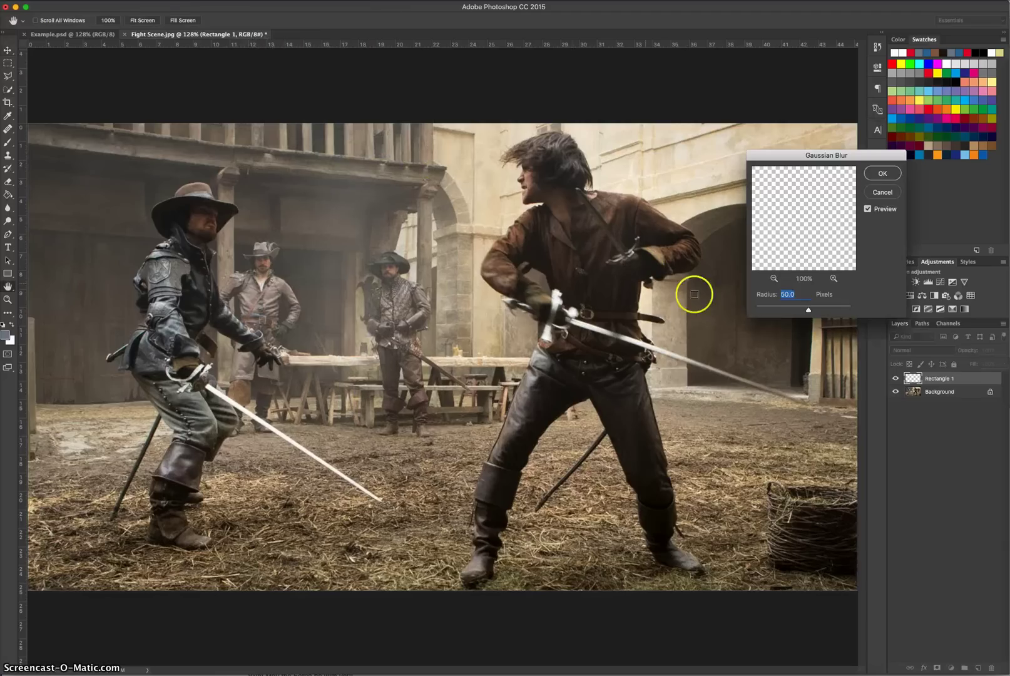
pyautogui.write('1')
pyautogui.click(879, 173)
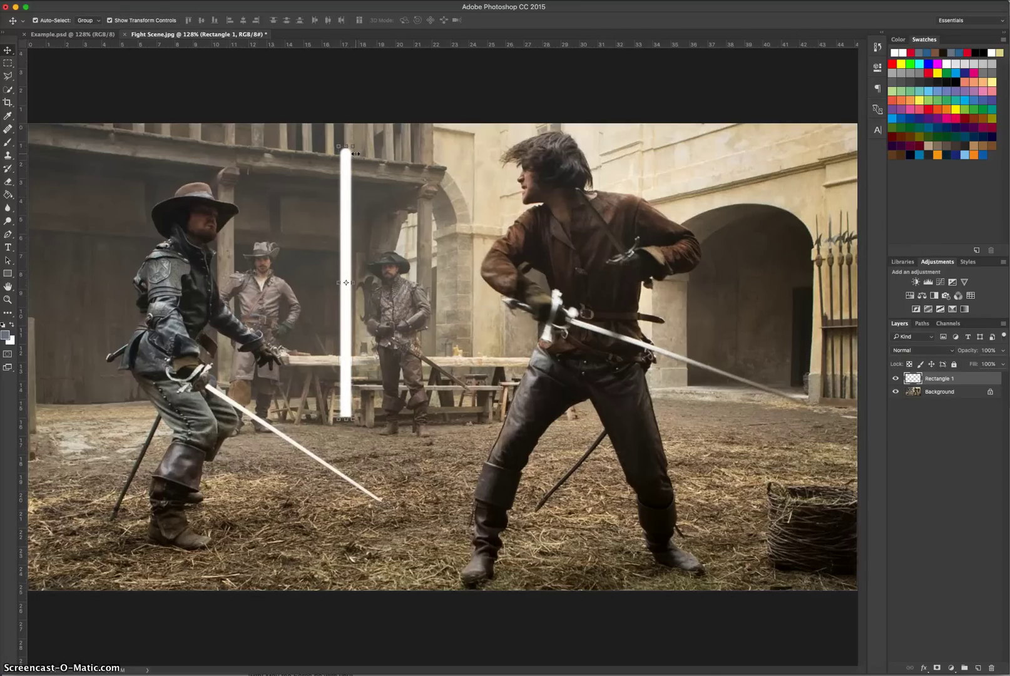
# Rename the Rectangle 1 layer to Blade.
pyautogui.doubleClick(942, 378)
pyautogui.write('Blade')
pyautogui.press('Return')
# Duplicate the Blade layer as a new layer named Glow, then reselect Blade.
pyautogui.rightClick(932, 378)
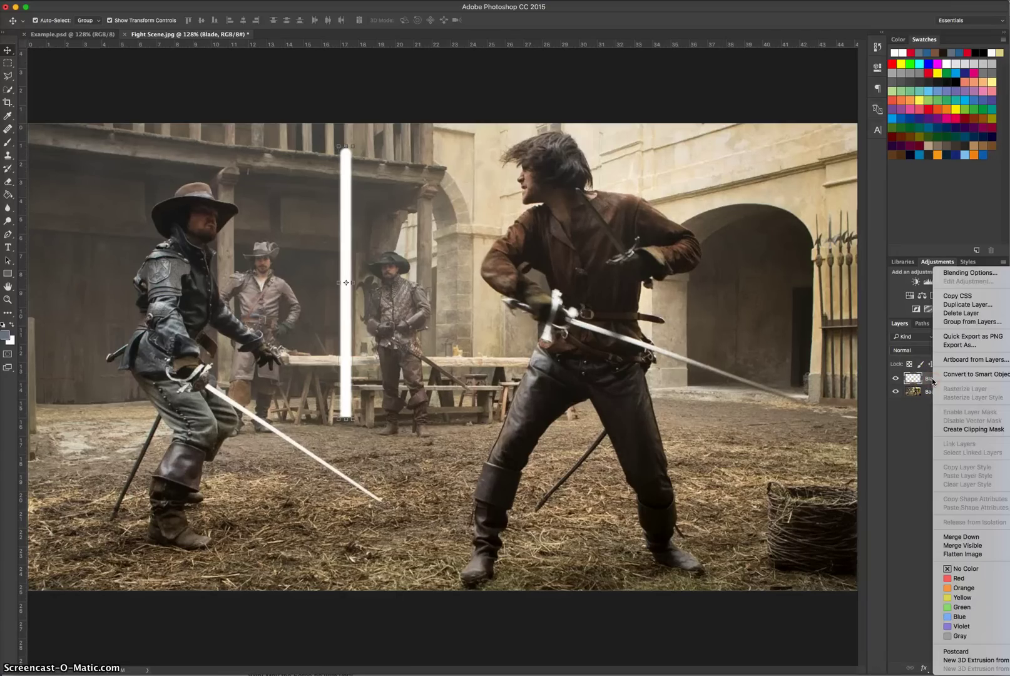
pyautogui.click(972, 304)
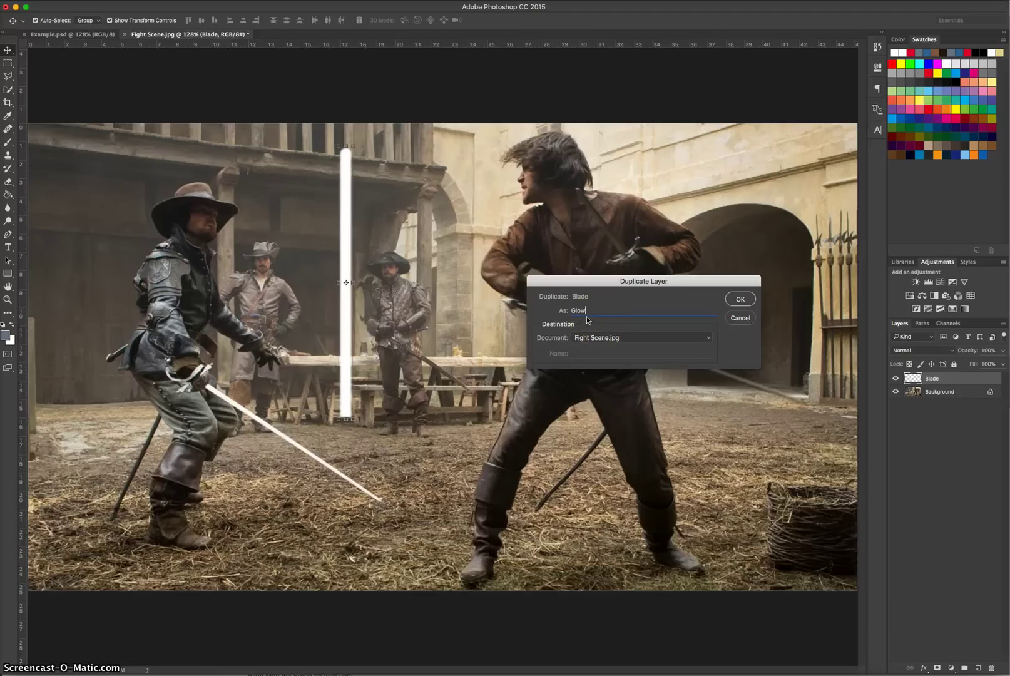
pyautogui.click(740, 300)
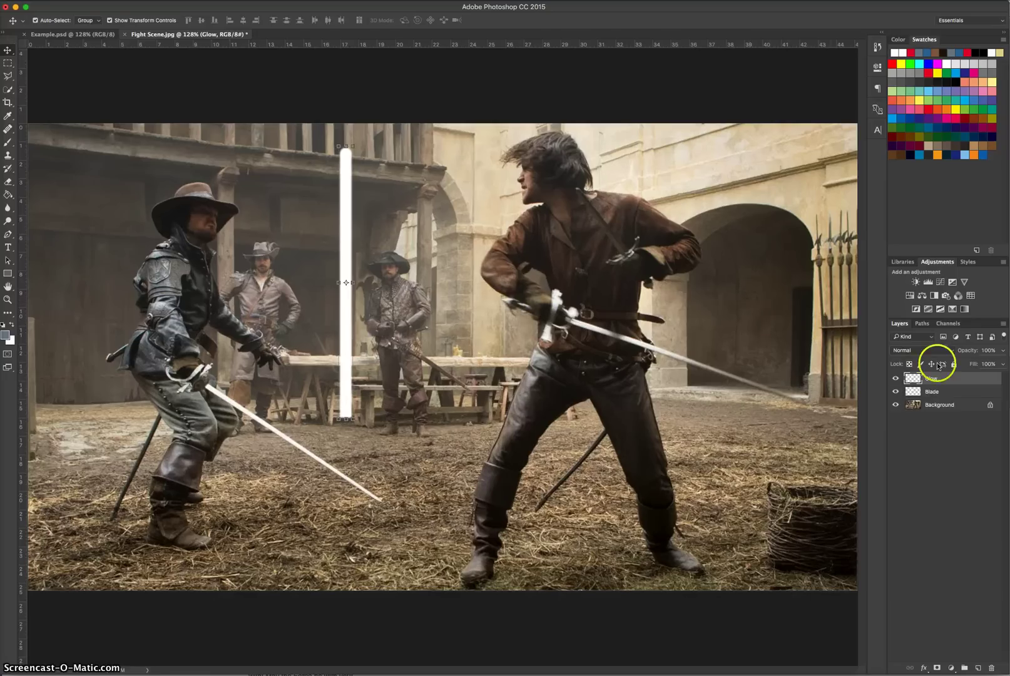
pyautogui.click(954, 390)
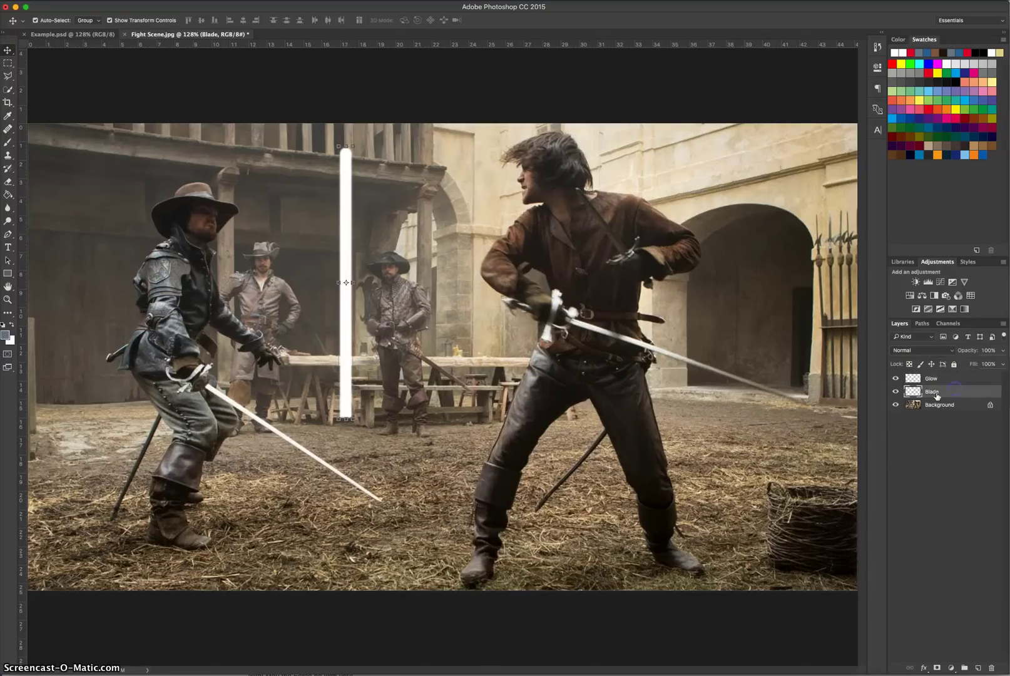
# Add an Outer Glow in Normal blend mode to the Blade layer's style.
pyautogui.doubleClick(983, 391)
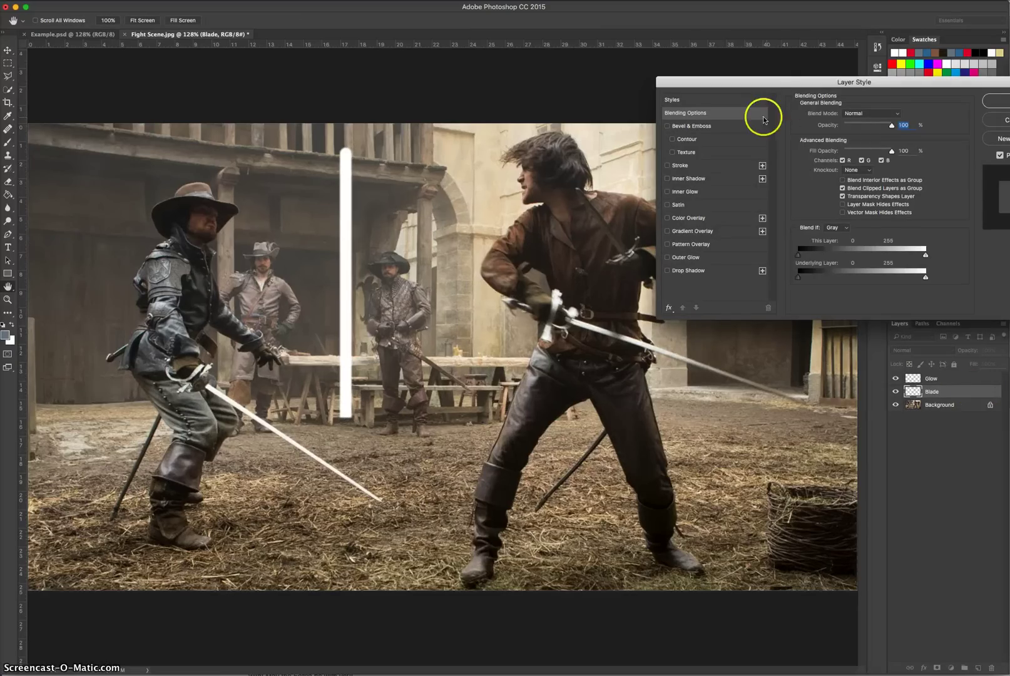
pyautogui.moveTo(779, 81); pyautogui.dragTo(517, 104)
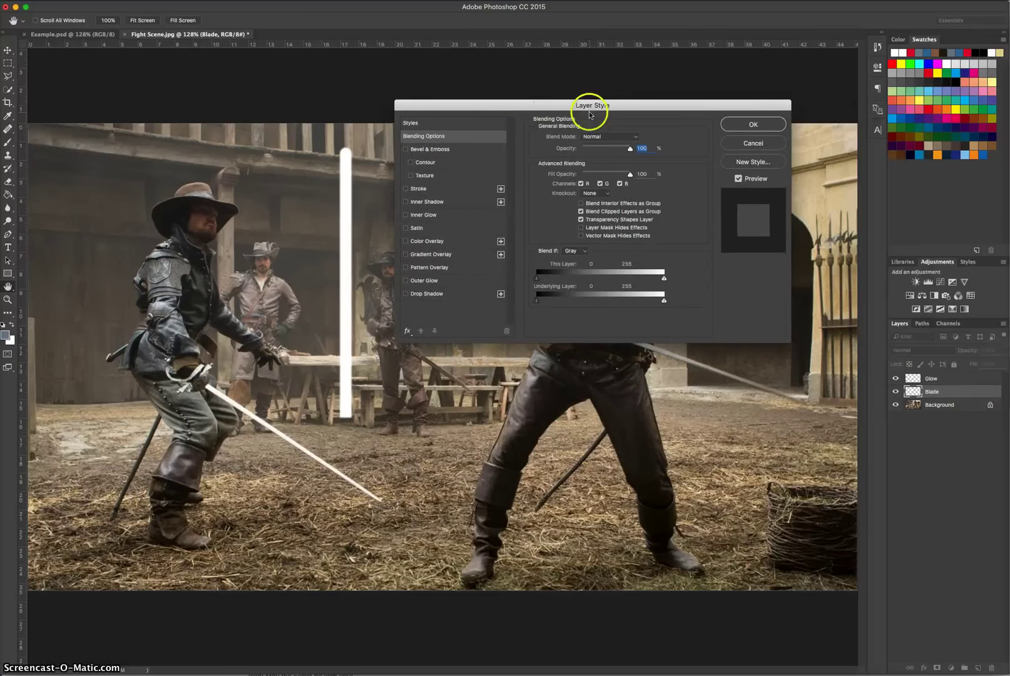
pyautogui.click(426, 281)
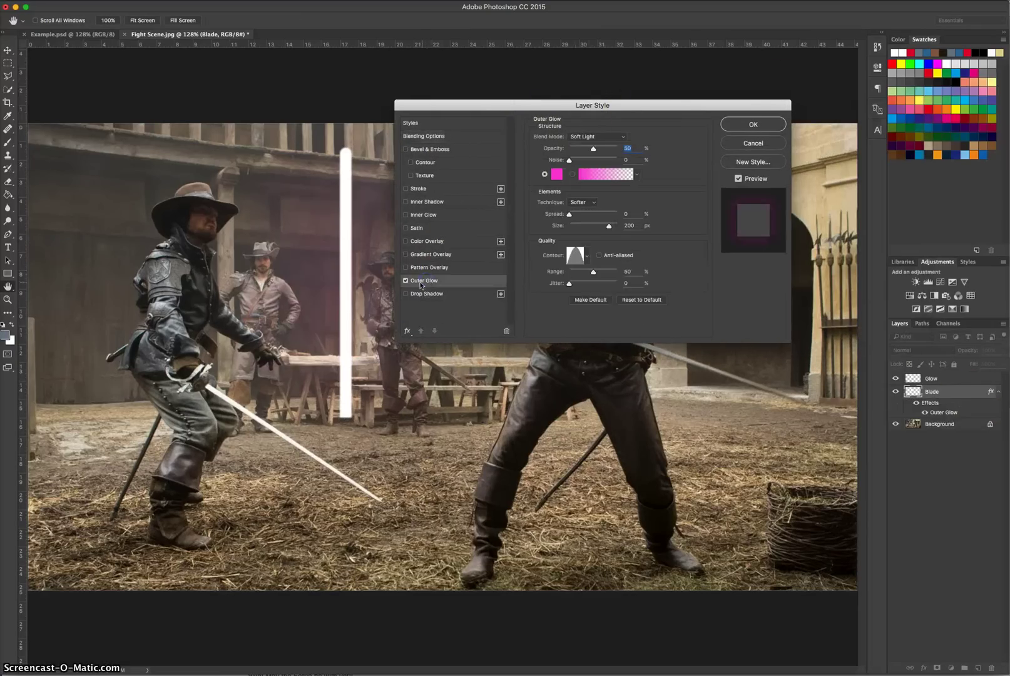
pyautogui.moveTo(536, 106); pyautogui.dragTo(590, 99)
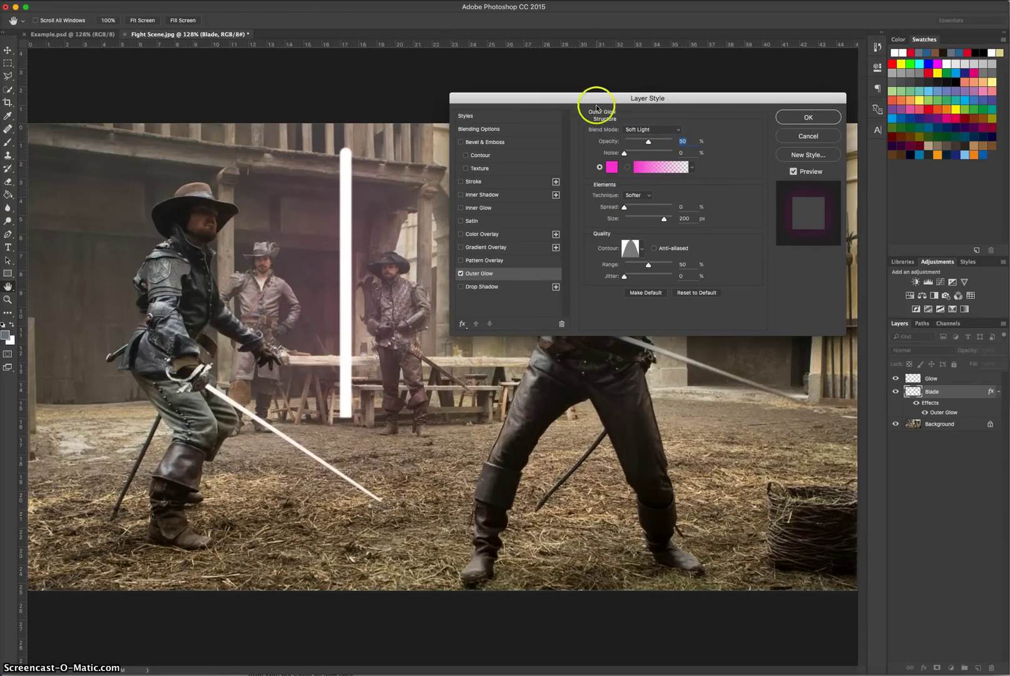
pyautogui.click(651, 130)
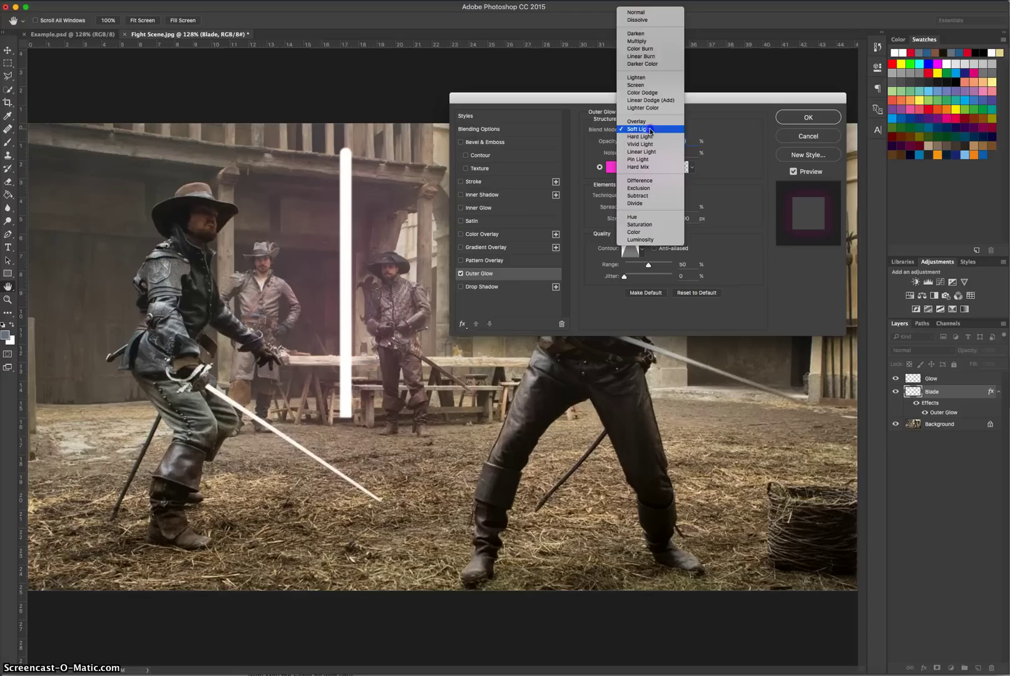
pyautogui.click(639, 12)
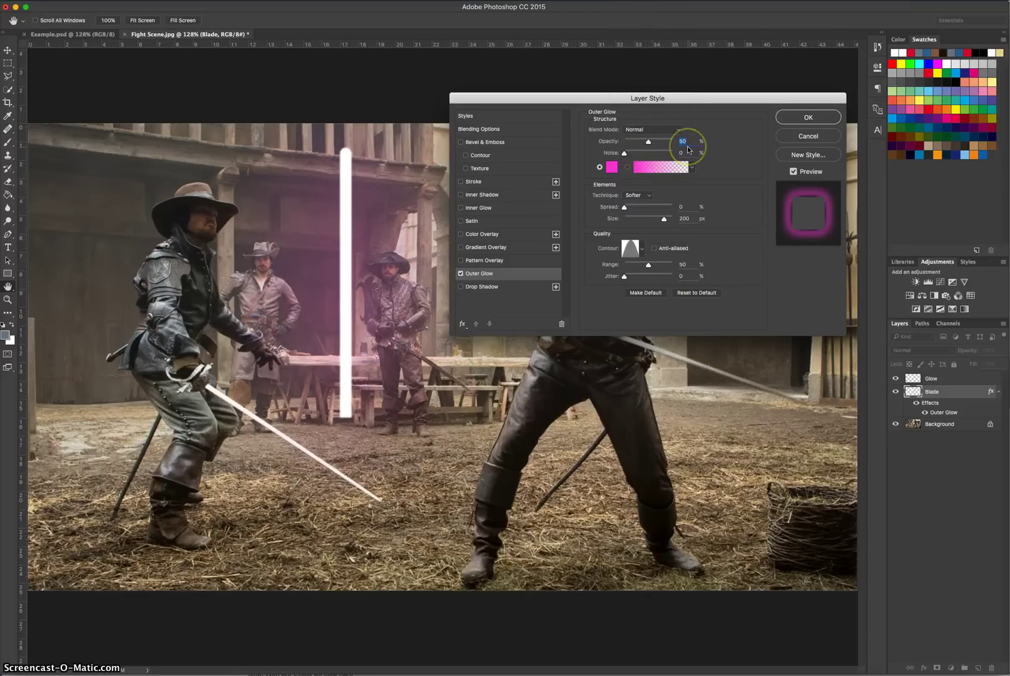
# Set the outer glow to 80% opacity, a cyan colour and a 30 px size.
pyautogui.write('80')
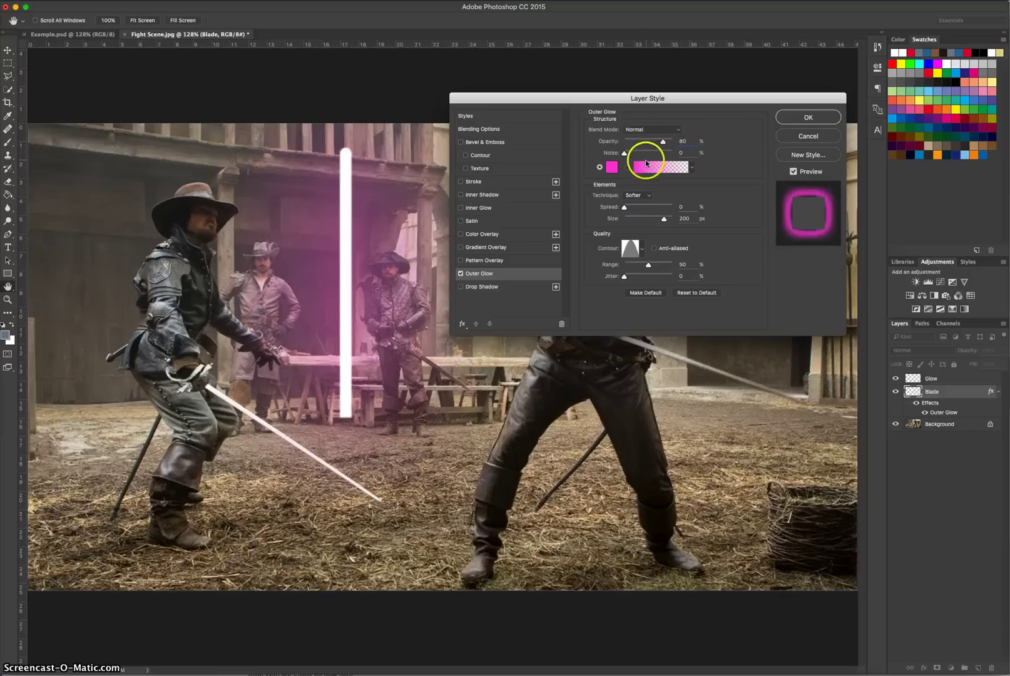
pyautogui.click(611, 166)
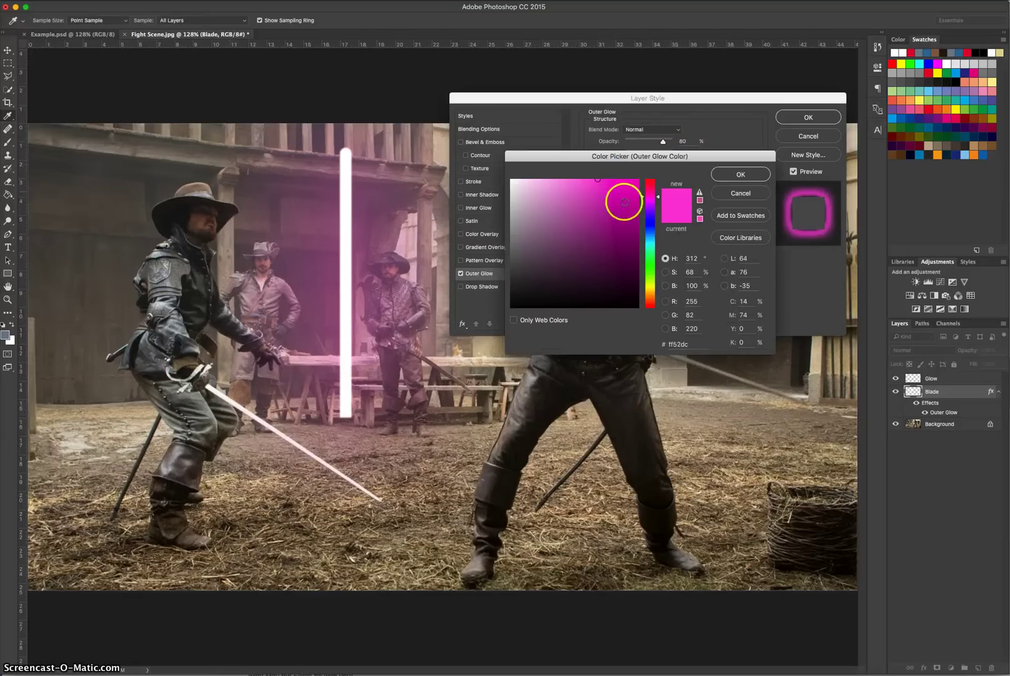
pyautogui.click(650, 240)
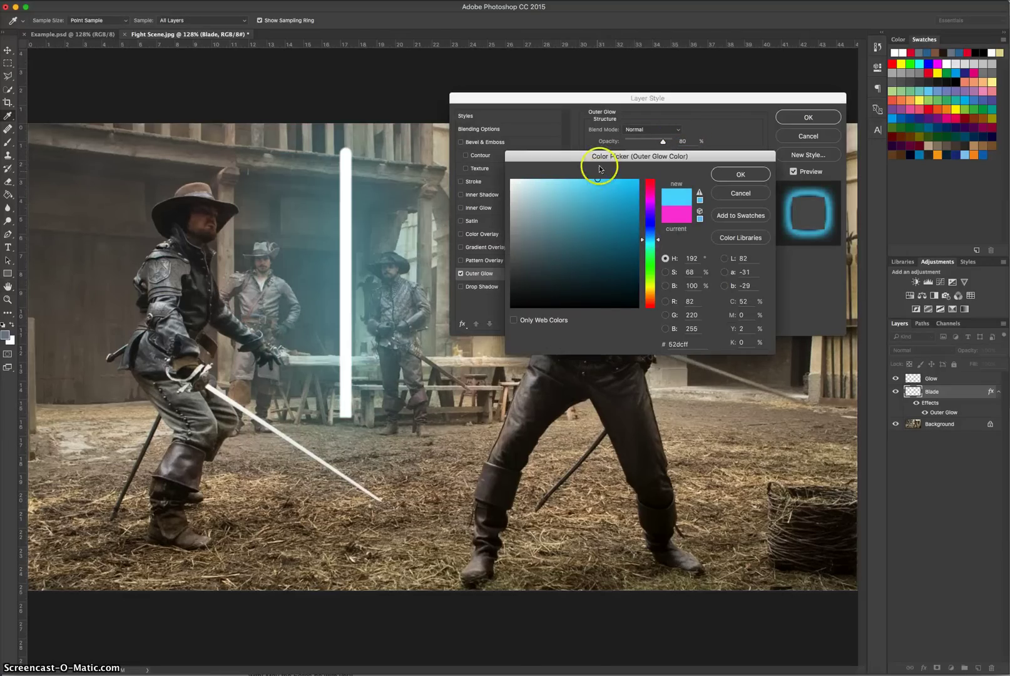
pyautogui.click(764, 174)
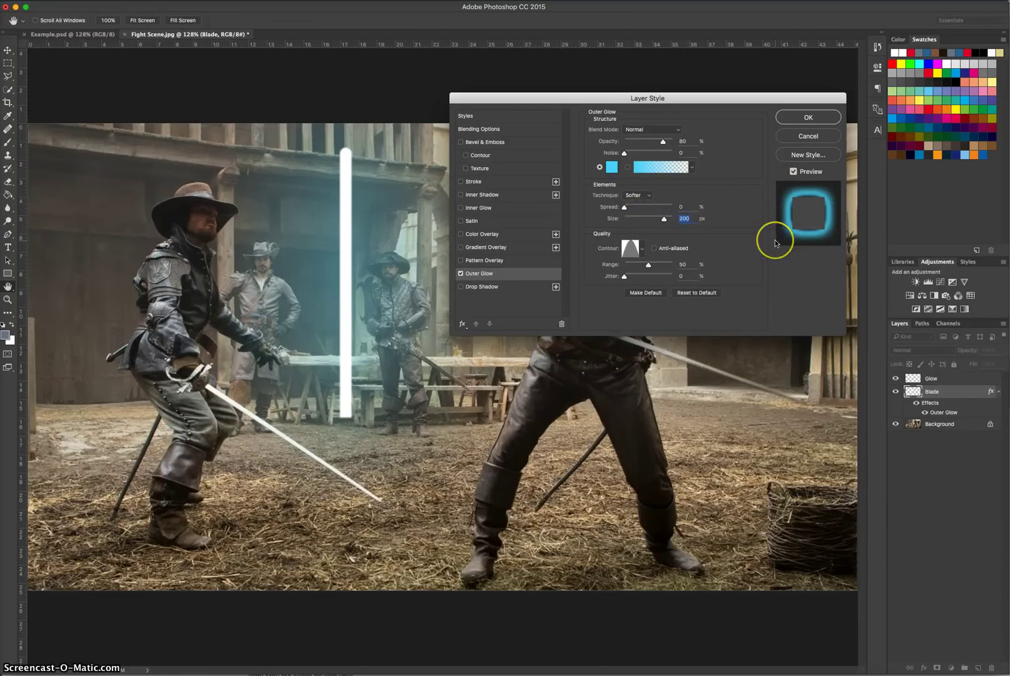
pyautogui.write('70')
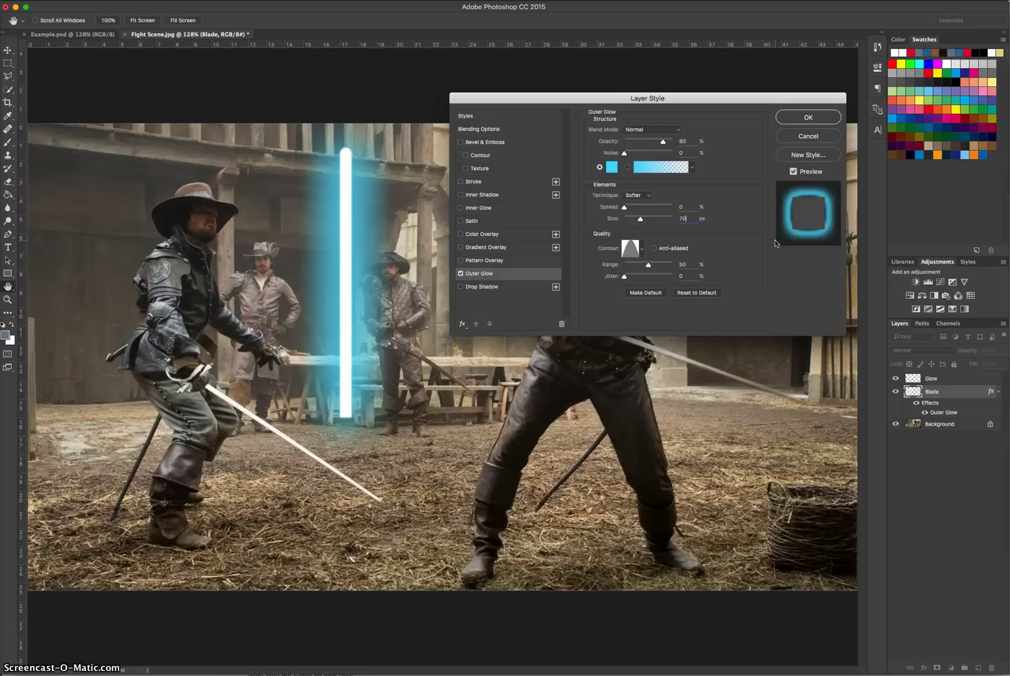
pyautogui.click(774, 239)
pyautogui.hotkey('shift', 'Down')
pyautogui.hotkey('shift', 'Down')
pyautogui.hotkey('shift', 'Down')
pyautogui.hotkey('shift', 'Down')
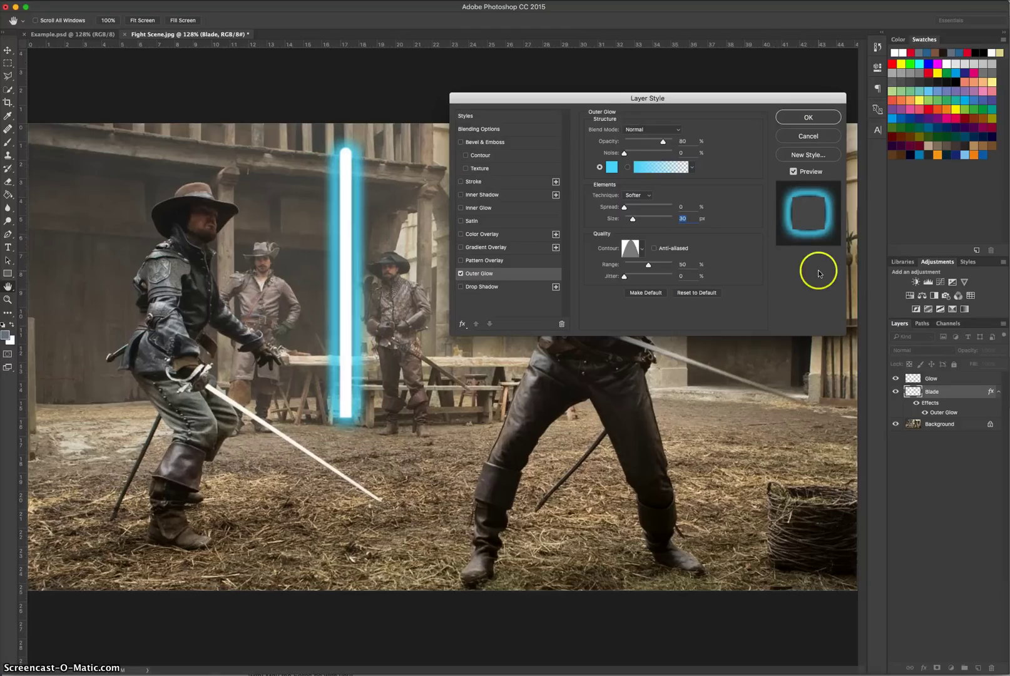
# Give the outer glow a Linear contour and apply the layer style.
pyautogui.click(640, 249)
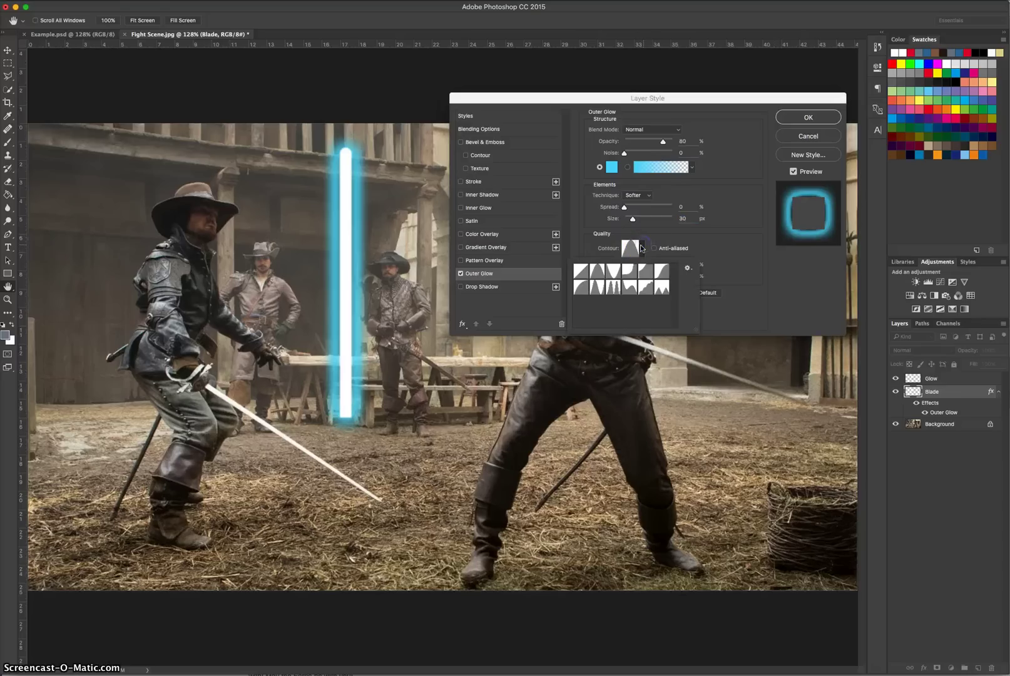
pyautogui.click(581, 271)
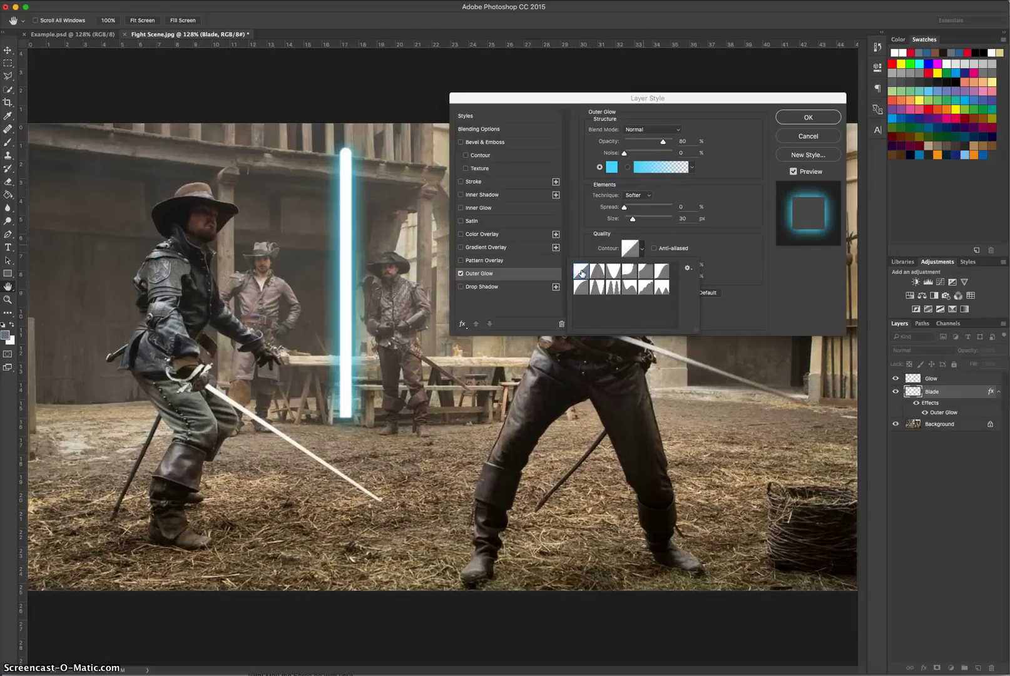
pyautogui.click(707, 248)
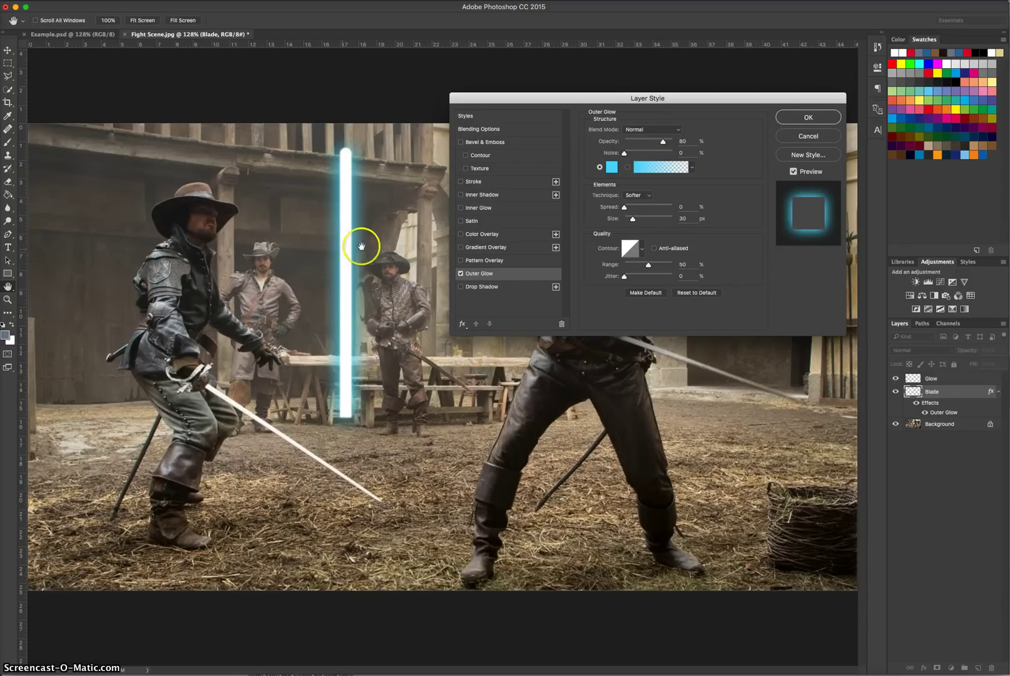
pyautogui.click(804, 119)
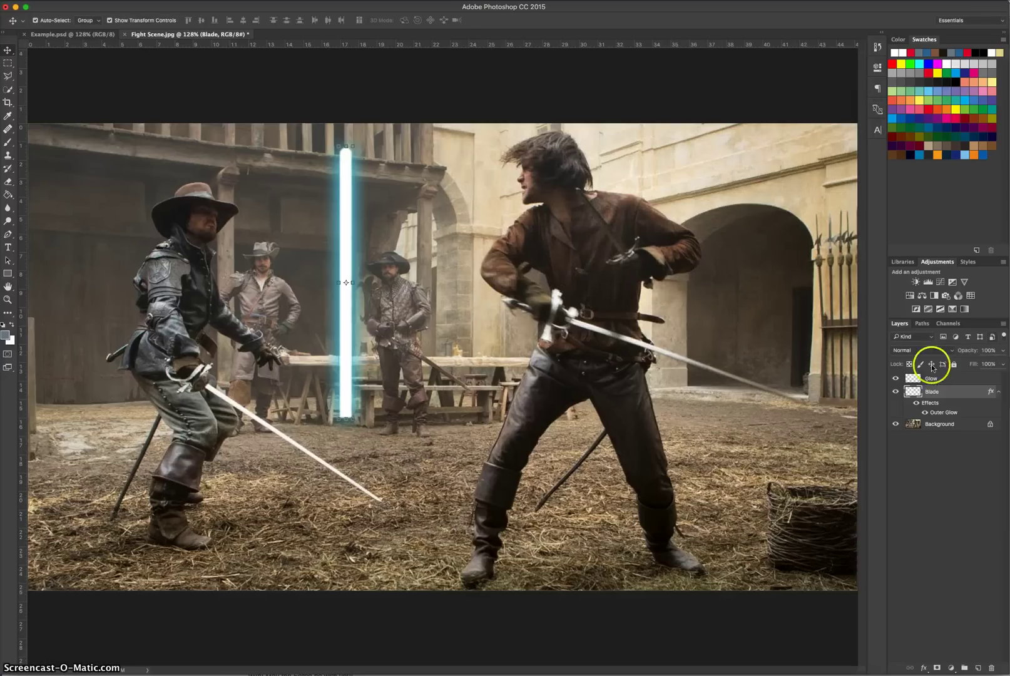
# Select the Glow layer and apply a Gaussian Blur with a 50-pixel radius.
pyautogui.click(946, 378)
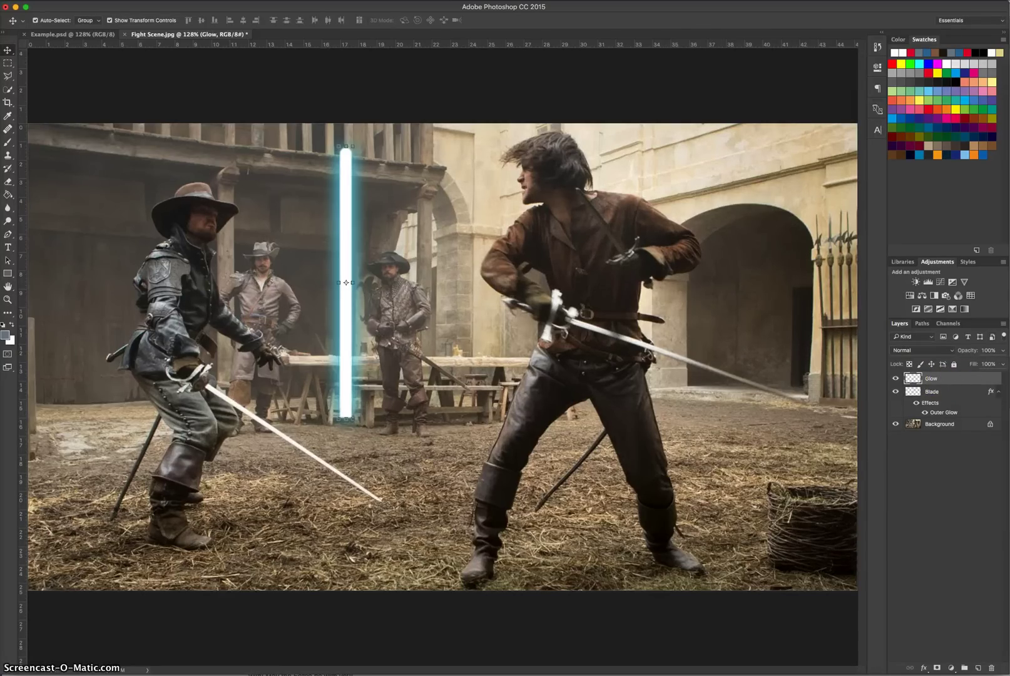
pyautogui.click(247, 1)
pyautogui.moveTo(301, 116)
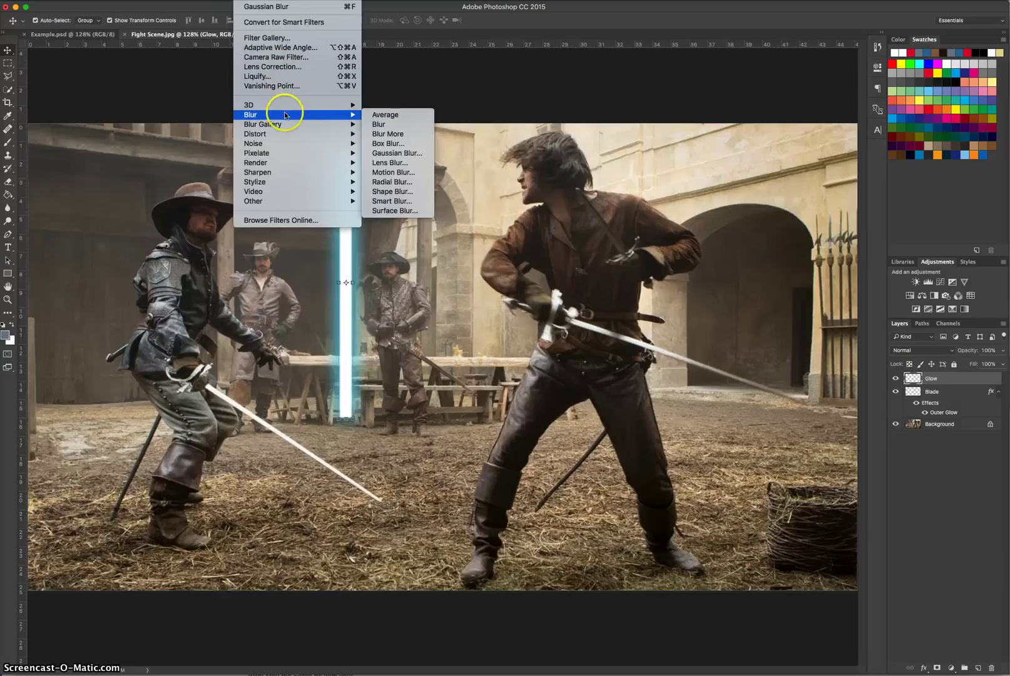
pyautogui.click(396, 153)
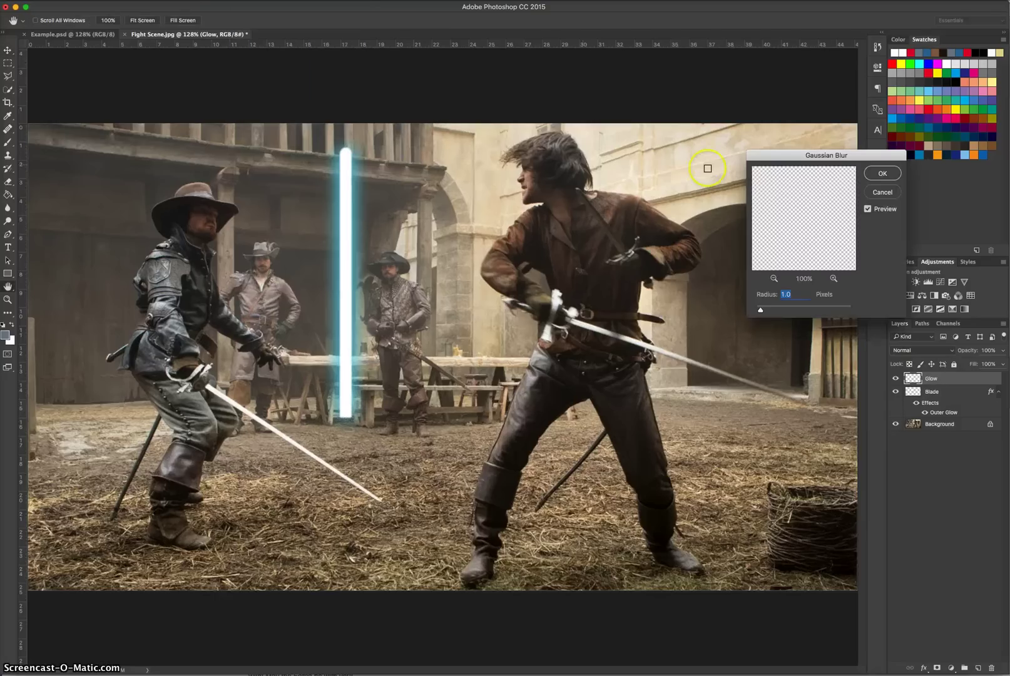
pyautogui.moveTo(801, 157); pyautogui.dragTo(636, 60)
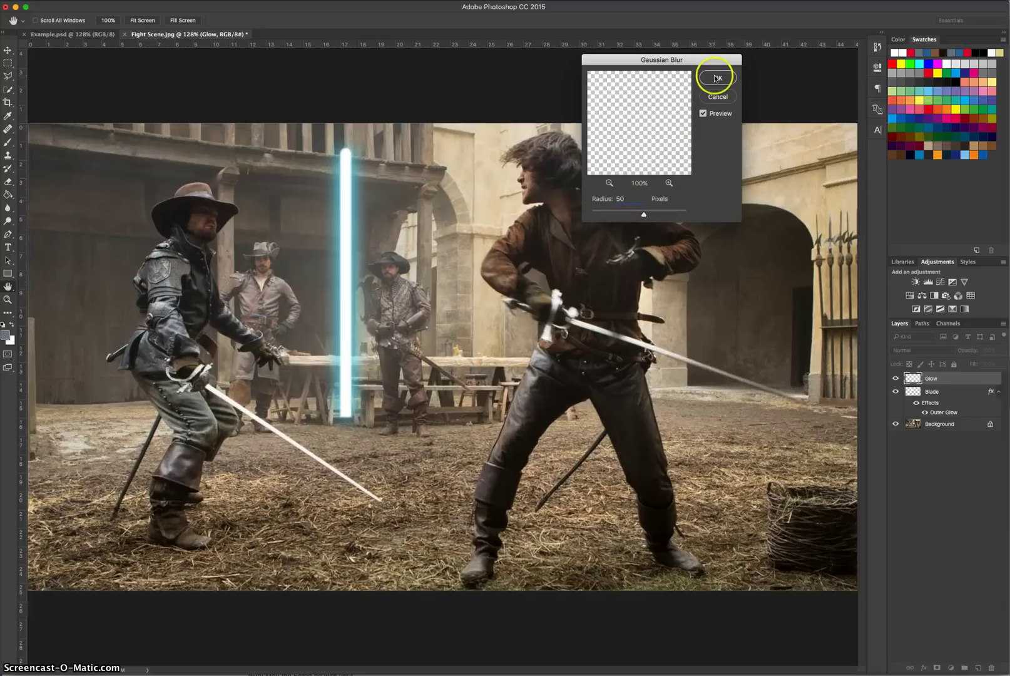
pyautogui.click(717, 78)
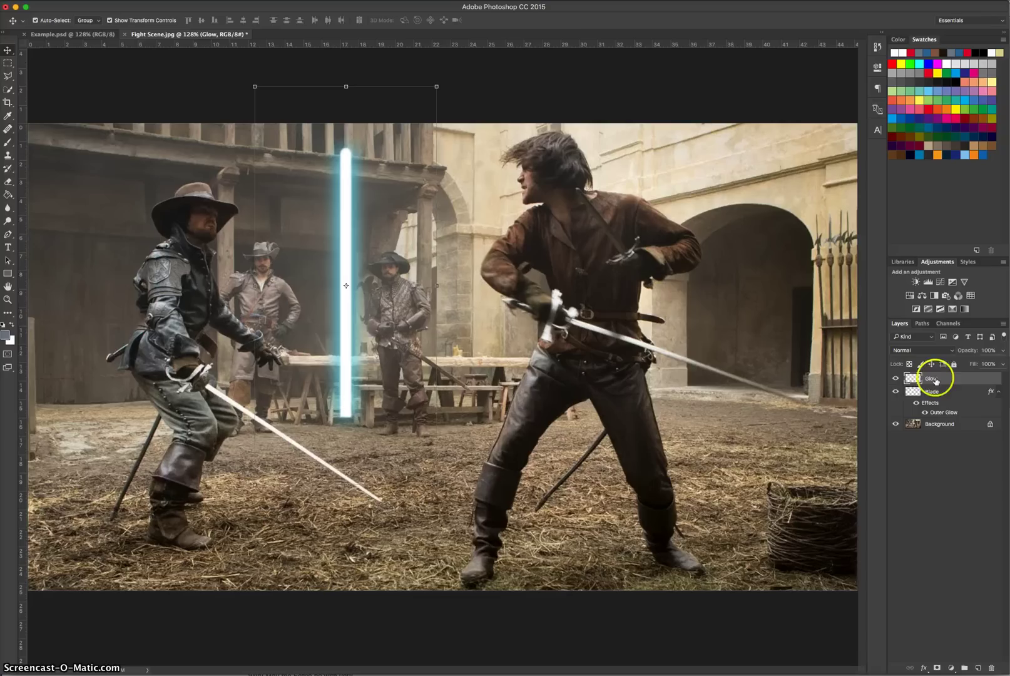
# Set the Glow layer's Fill to 0% and keep Opacity at 100%.
pyautogui.click(989, 364)
pyautogui.write('0')
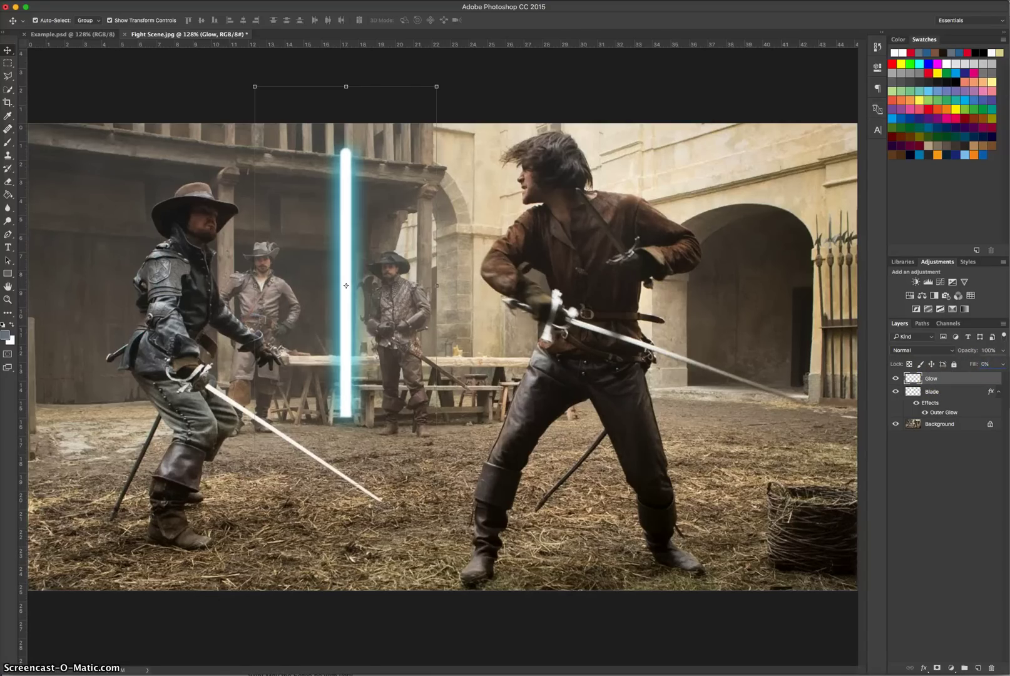
pyautogui.click(953, 463)
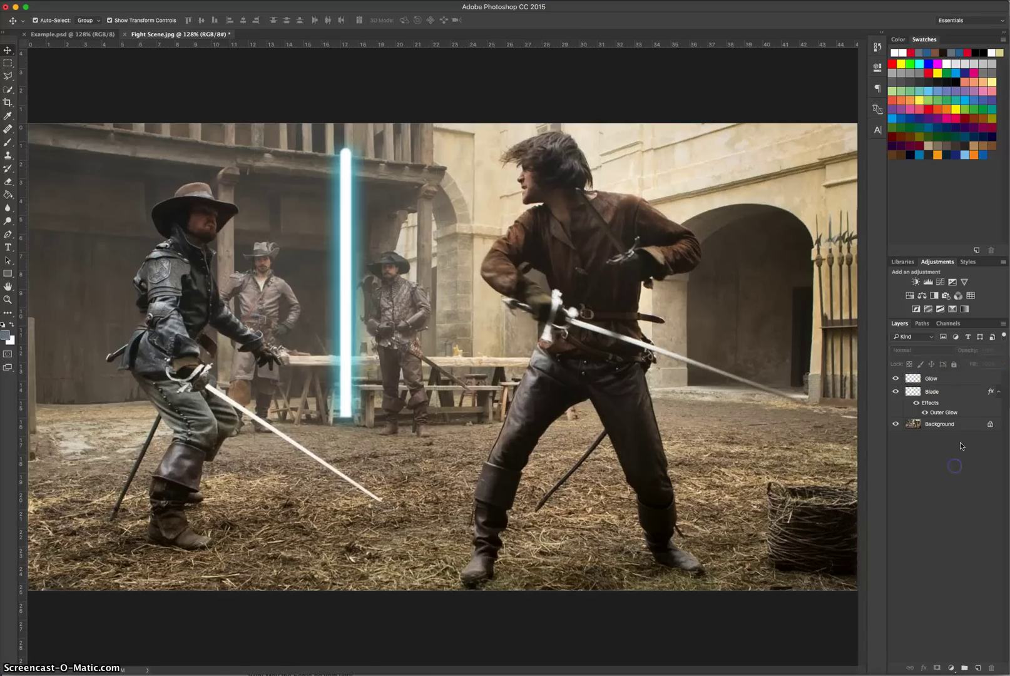
pyautogui.click(980, 378)
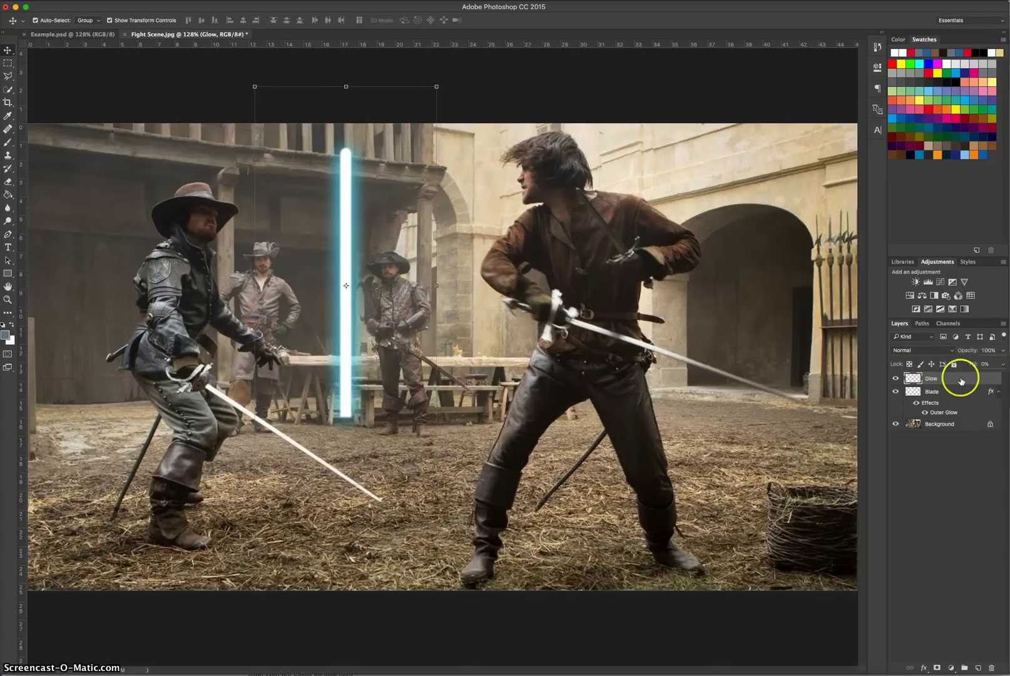
# Give the Glow layer an Outer Glow: Soft Light, opacity 50, size 200, cone contour.
pyautogui.doubleClick(979, 379)
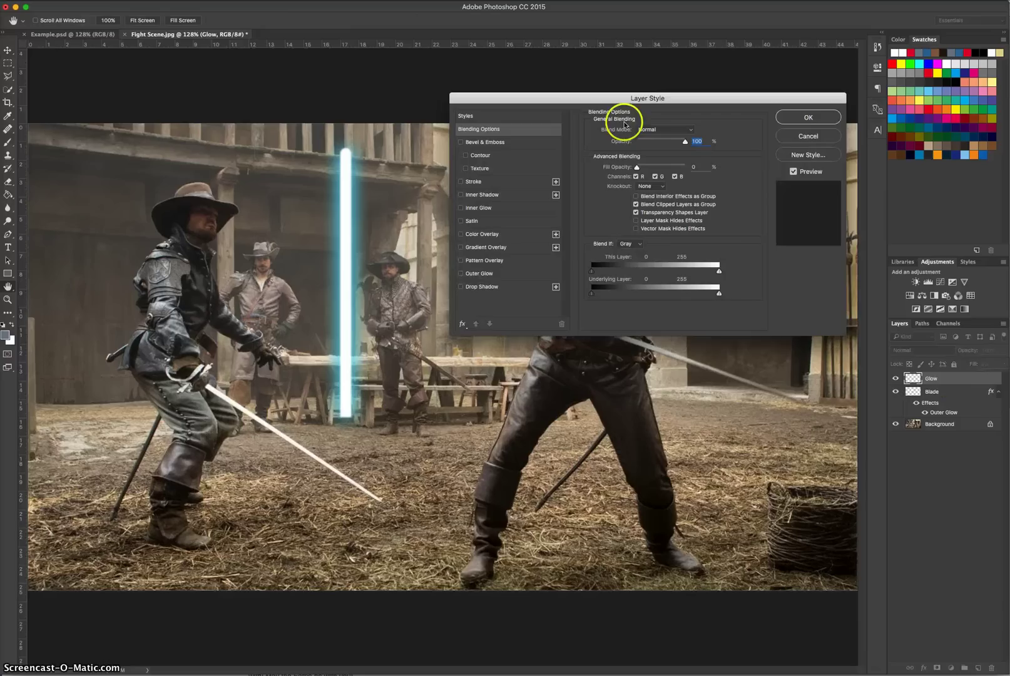
pyautogui.moveTo(651, 98); pyautogui.dragTo(615, 101)
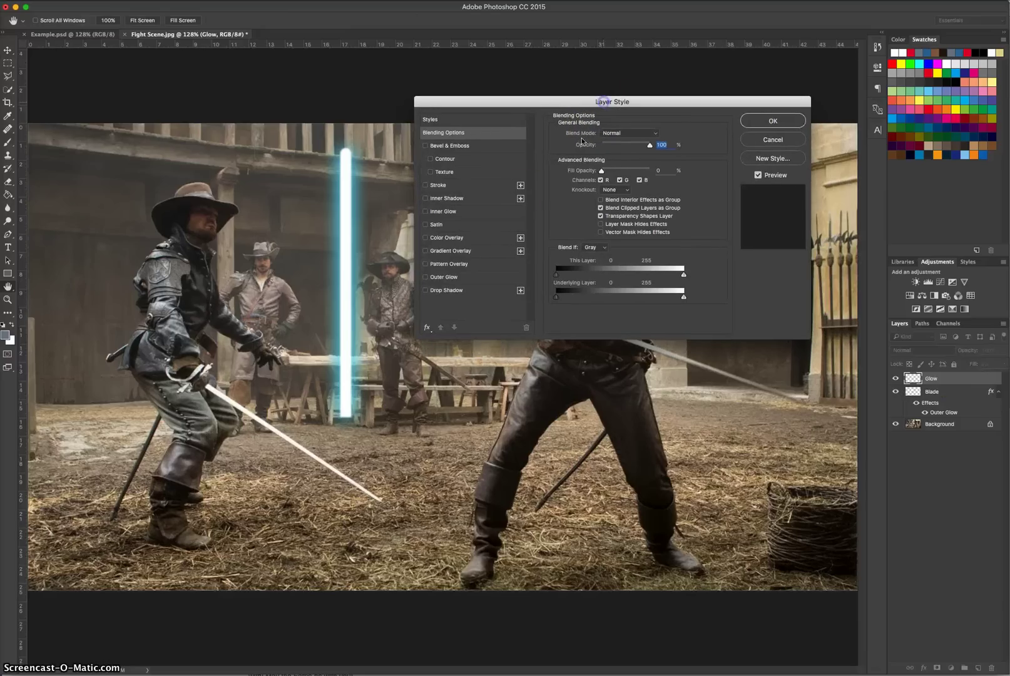
pyautogui.click(460, 277)
pyautogui.click(439, 276)
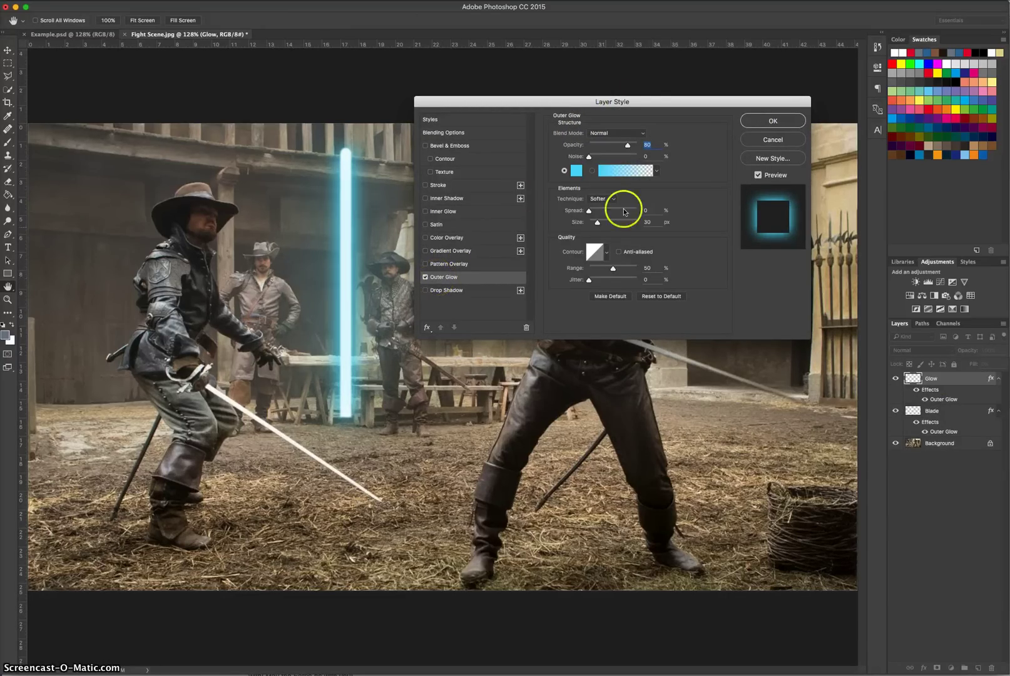
pyautogui.click(638, 133)
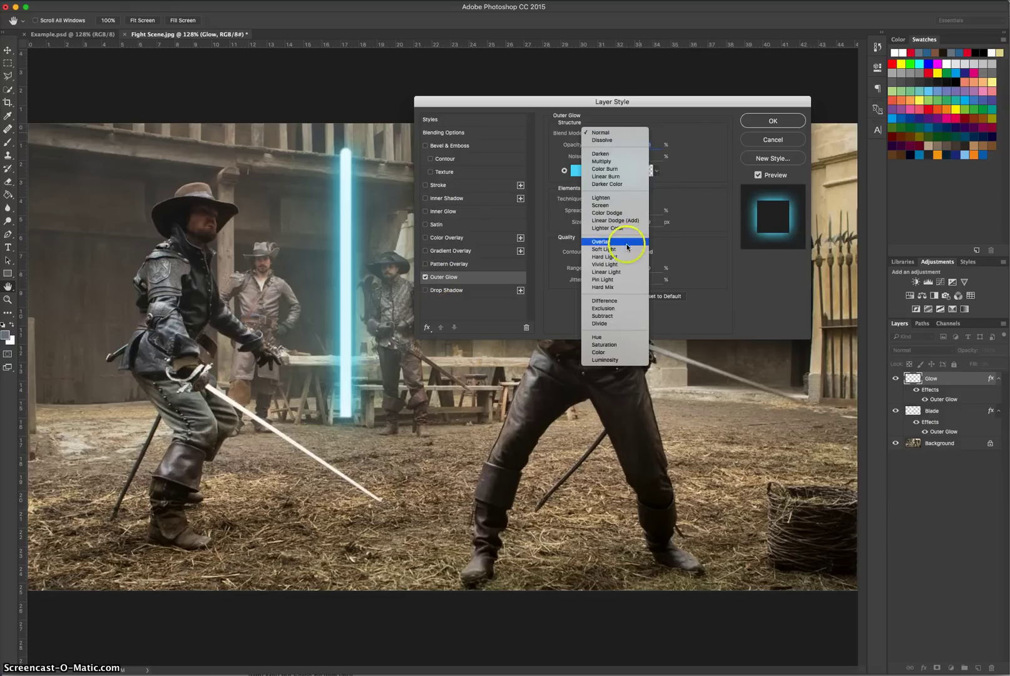
pyautogui.click(616, 249)
pyautogui.click(651, 146)
pyautogui.write('50')
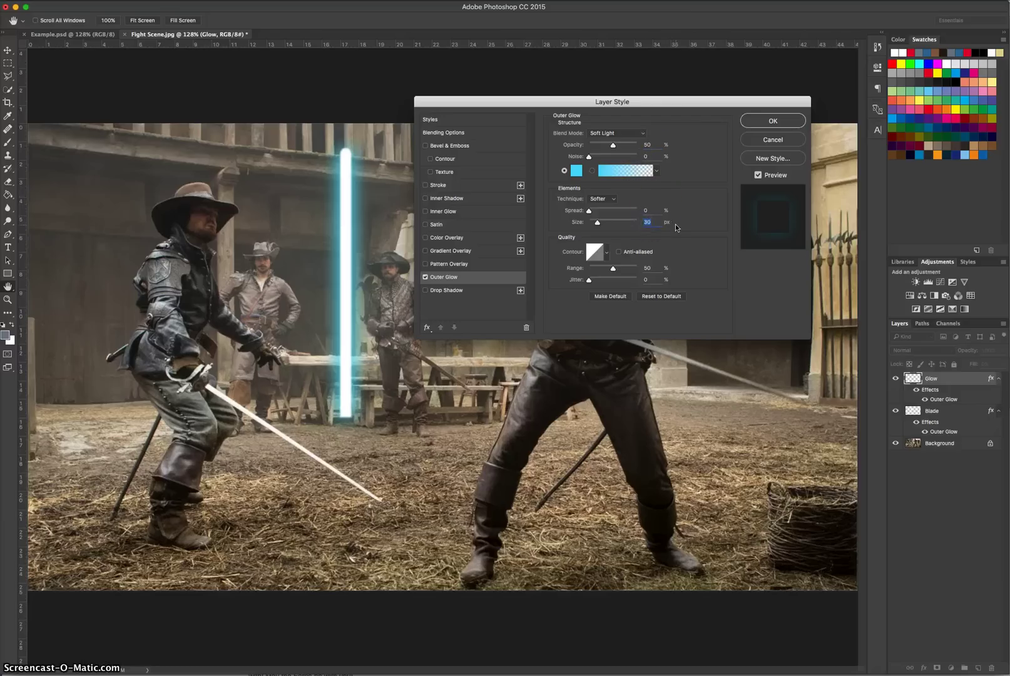
pyautogui.write('200')
pyautogui.click(606, 252)
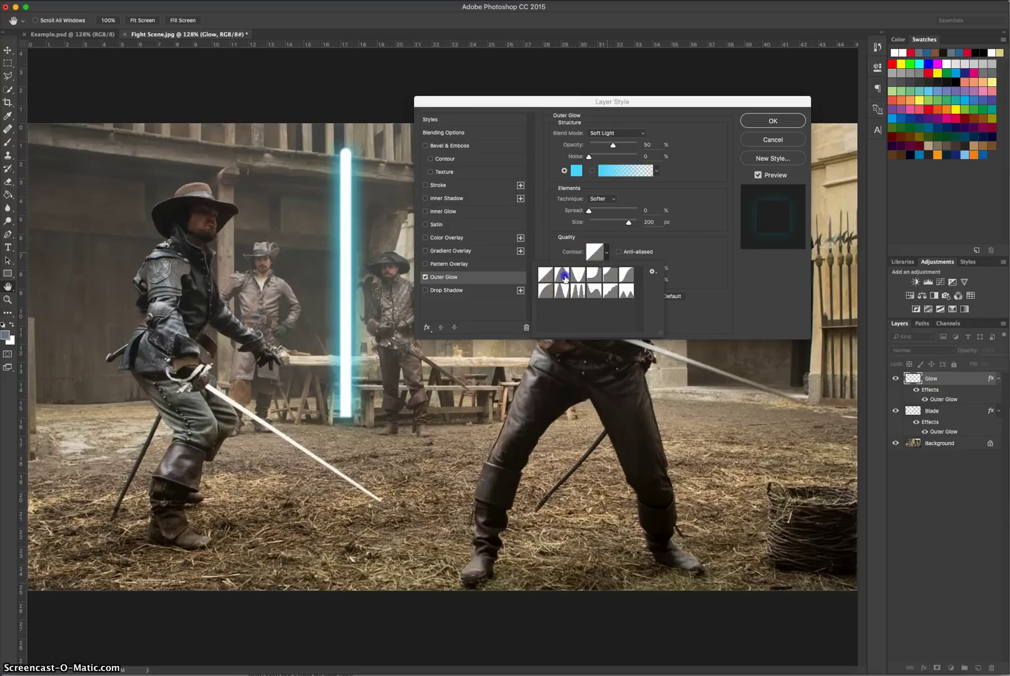
pyautogui.click(565, 277)
pyautogui.click(594, 246)
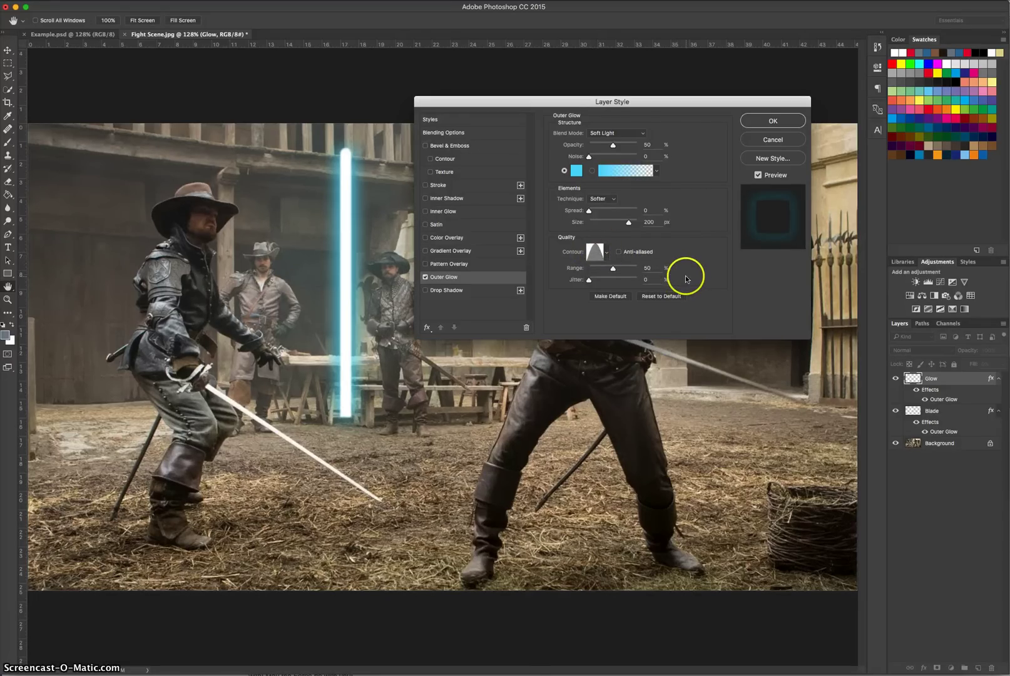
pyautogui.click(786, 119)
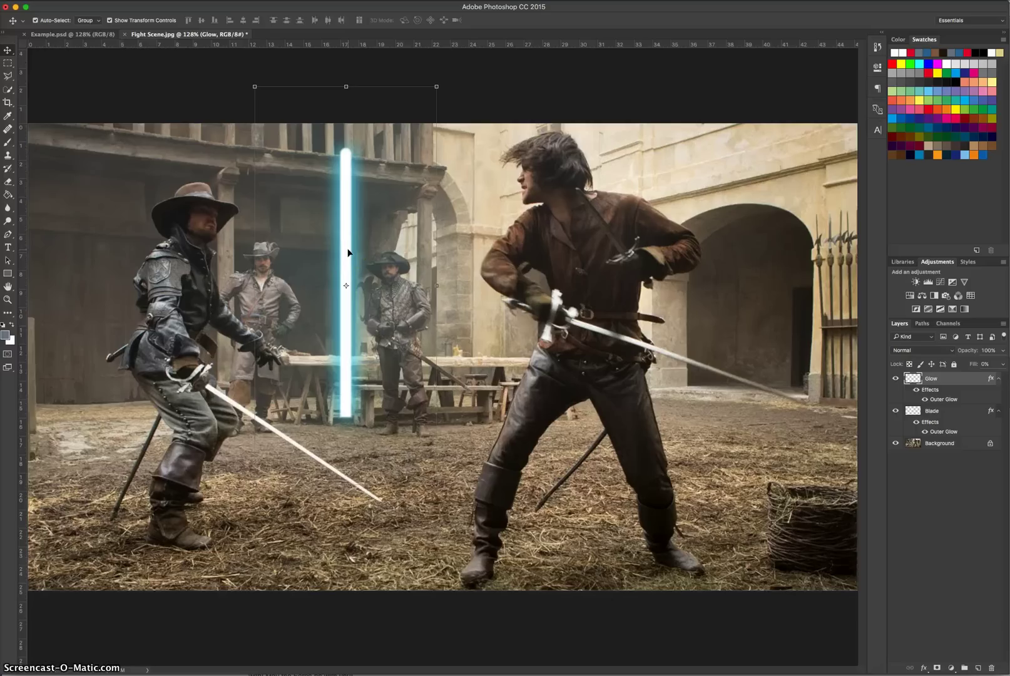
# Apply Motion Blur to the Blade layer with angle 10 and distance 5.
pyautogui.click(961, 413)
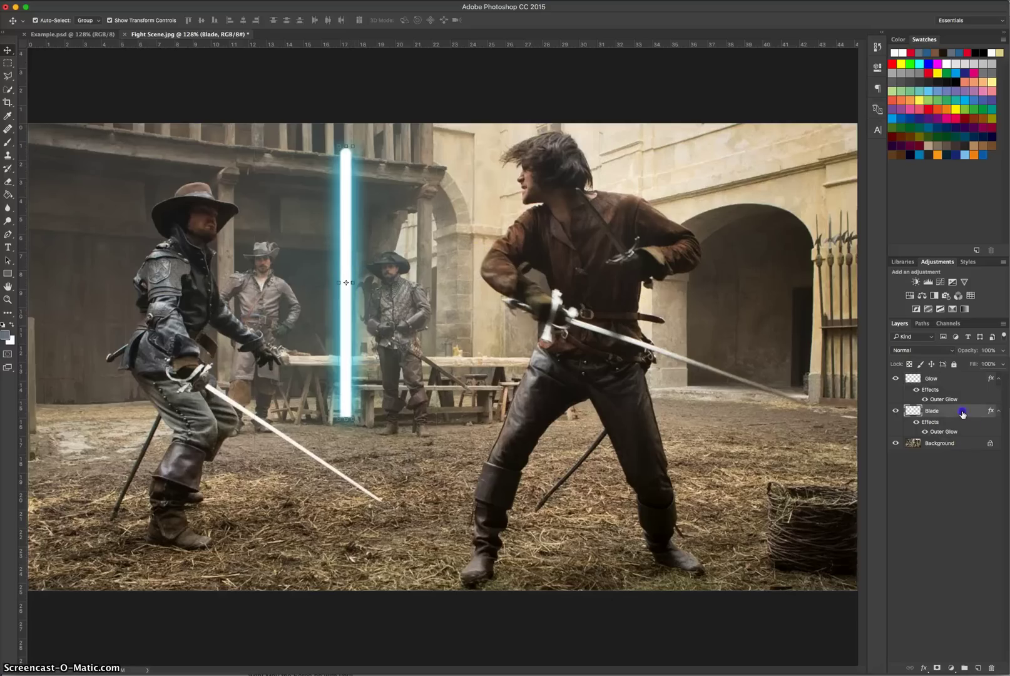
pyautogui.click(953, 416)
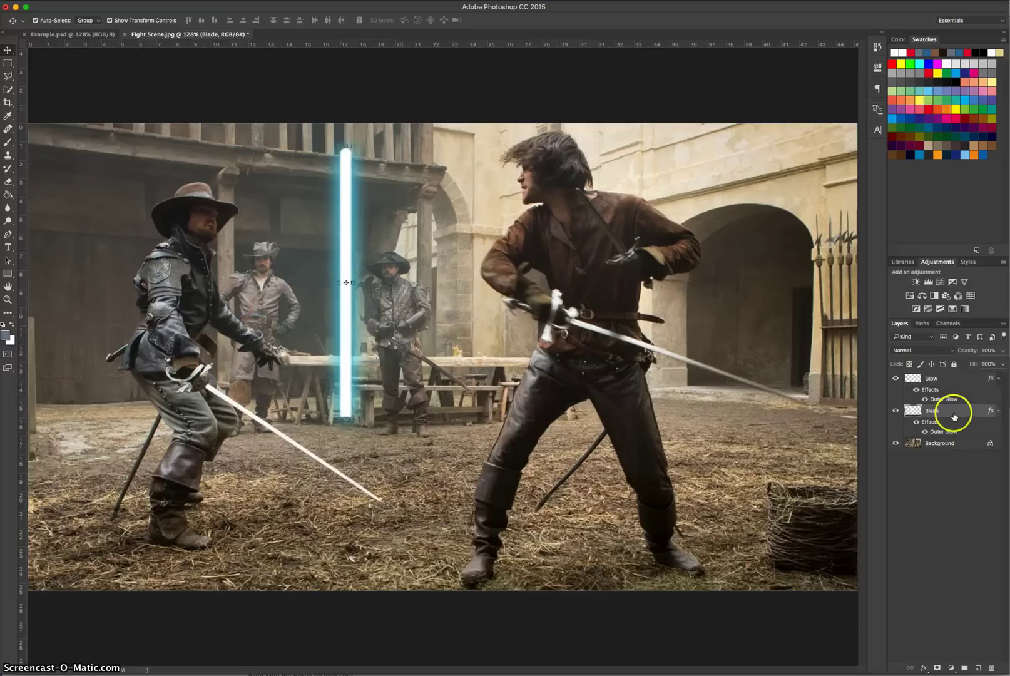
pyautogui.click(245, 2)
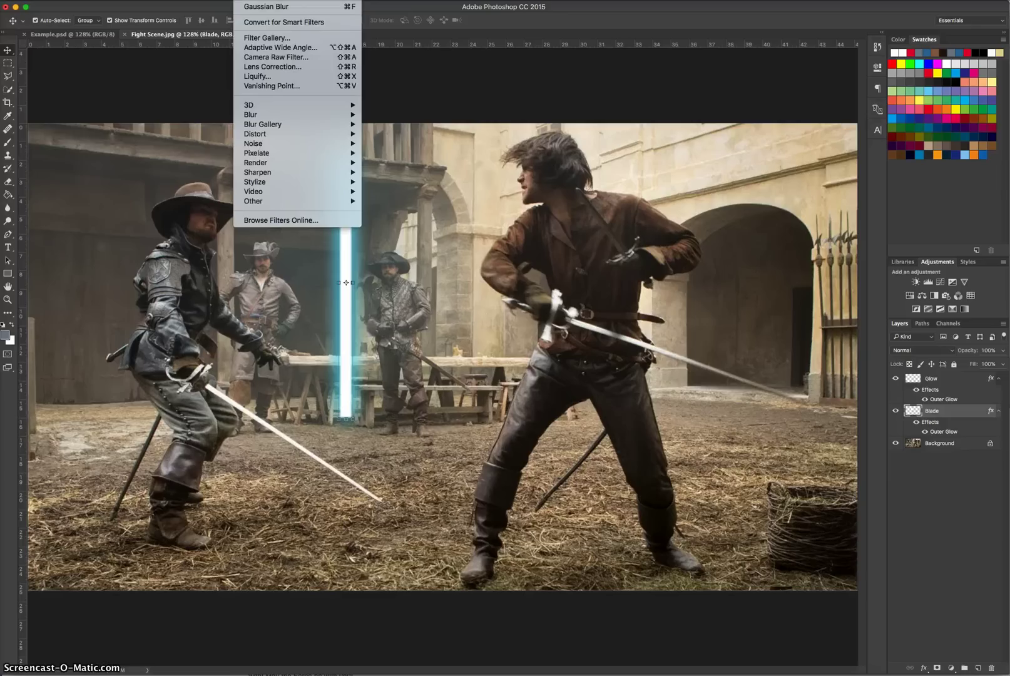
pyautogui.moveTo(275, 114)
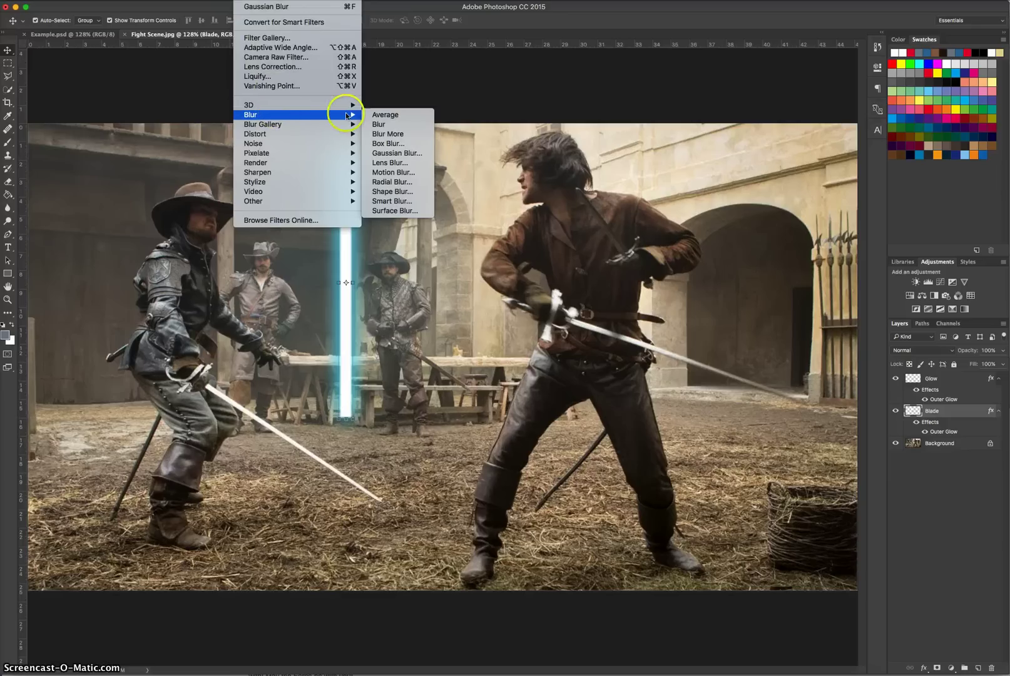
pyautogui.click(401, 172)
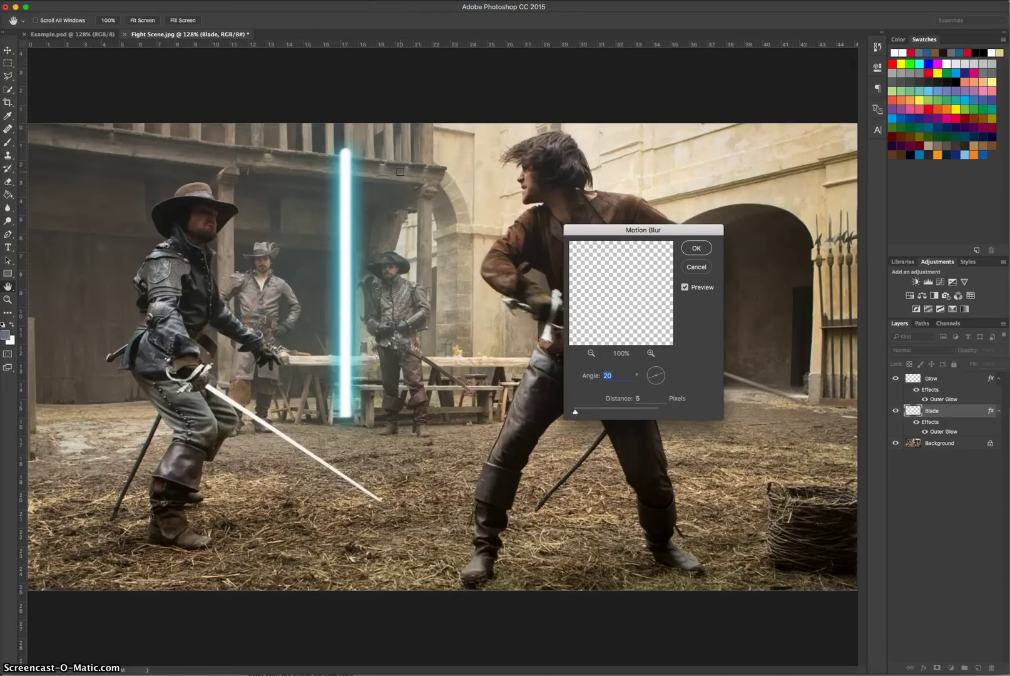
pyautogui.click(613, 374)
pyautogui.doubleClick(635, 398)
pyautogui.write('20')
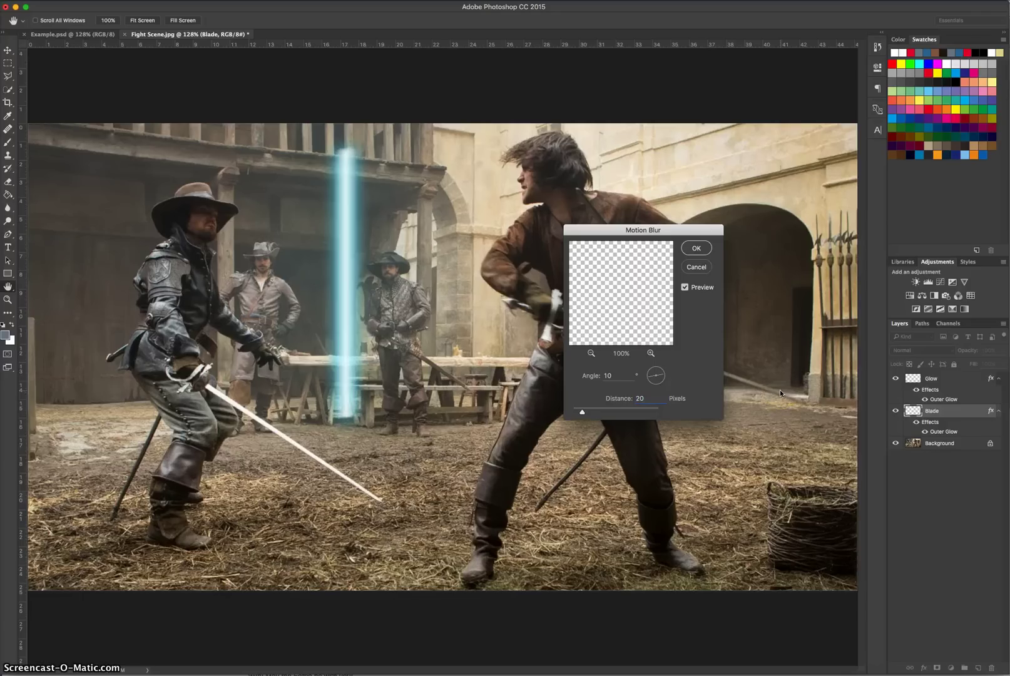
pyautogui.hotkey('shift', 'Down')
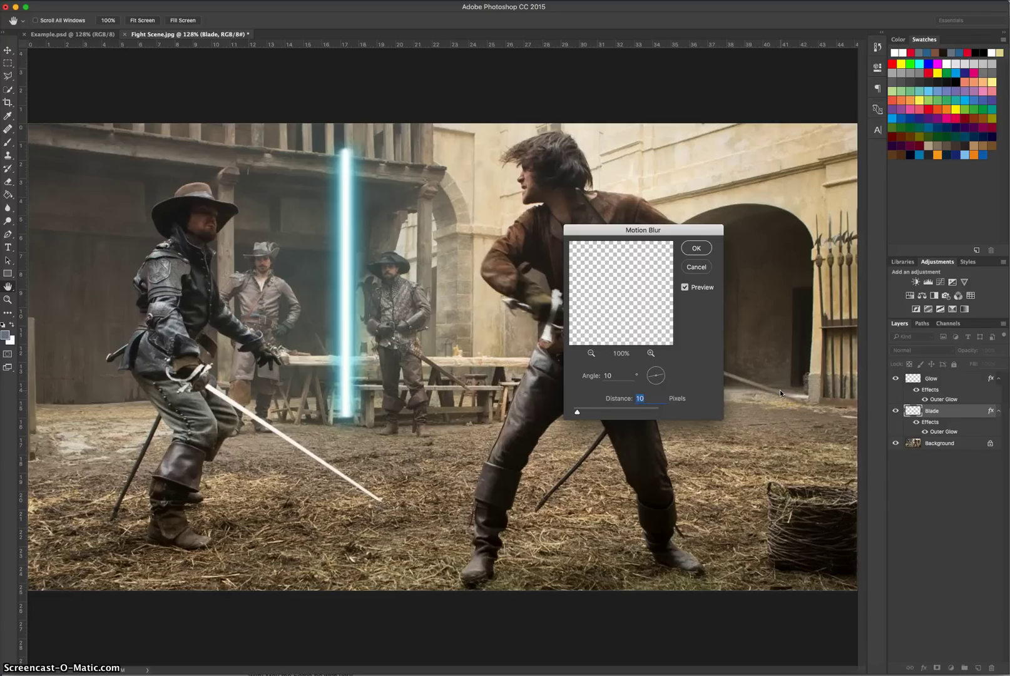
pyautogui.hotkey('shift', 'Down')
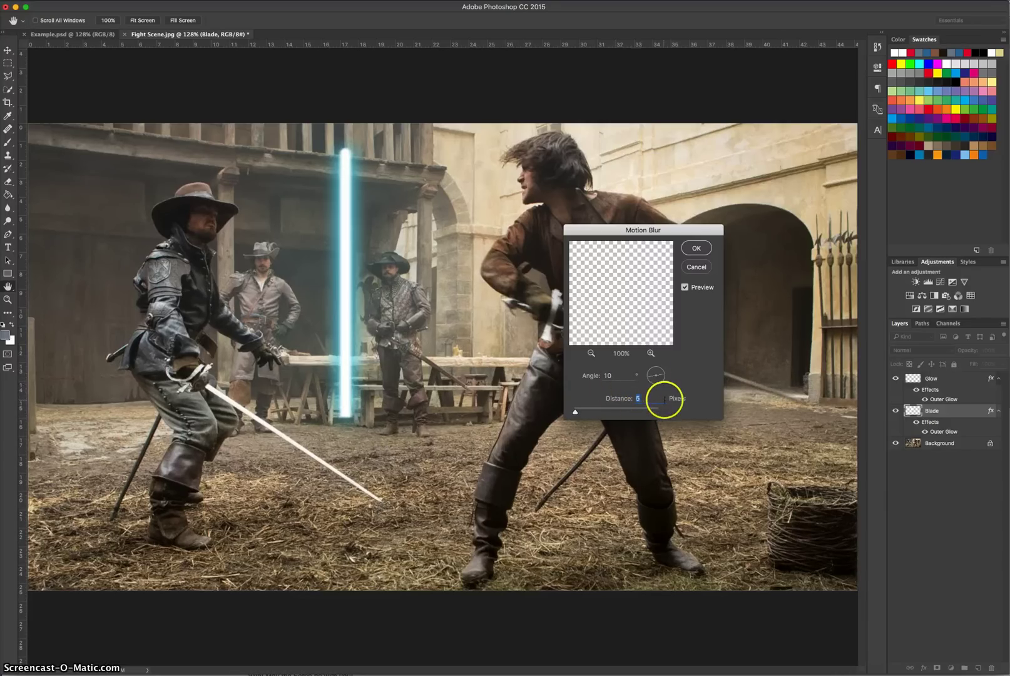
pyautogui.click(695, 249)
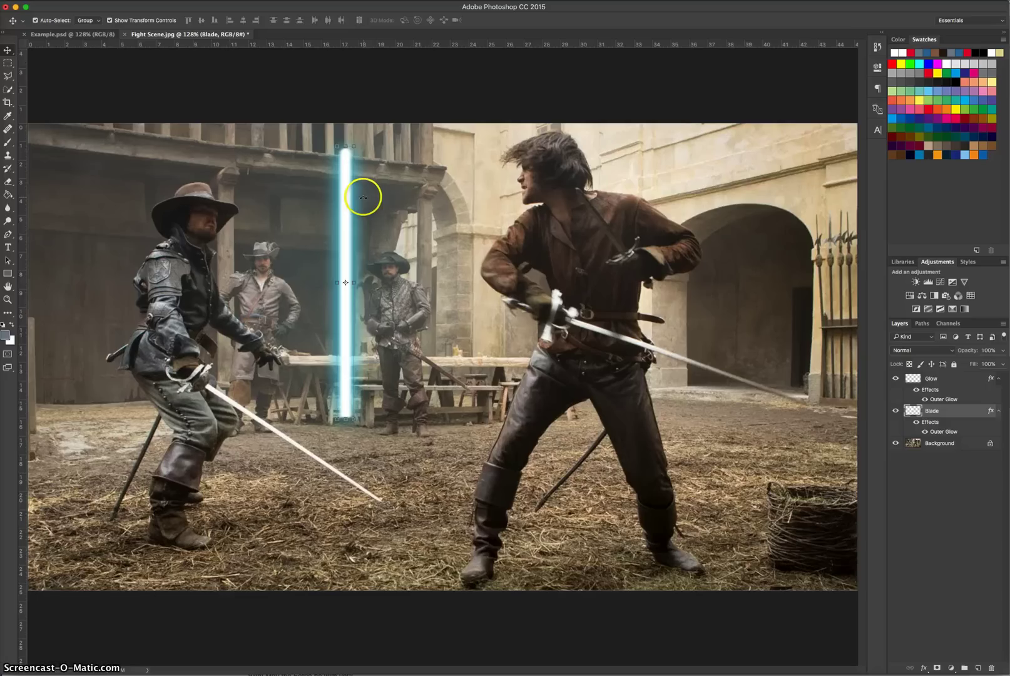
# Rotate the blade diagonally and move it onto the left swordsman's hilt.
pyautogui.moveTo(343, 187); pyautogui.dragTo(298, 220)
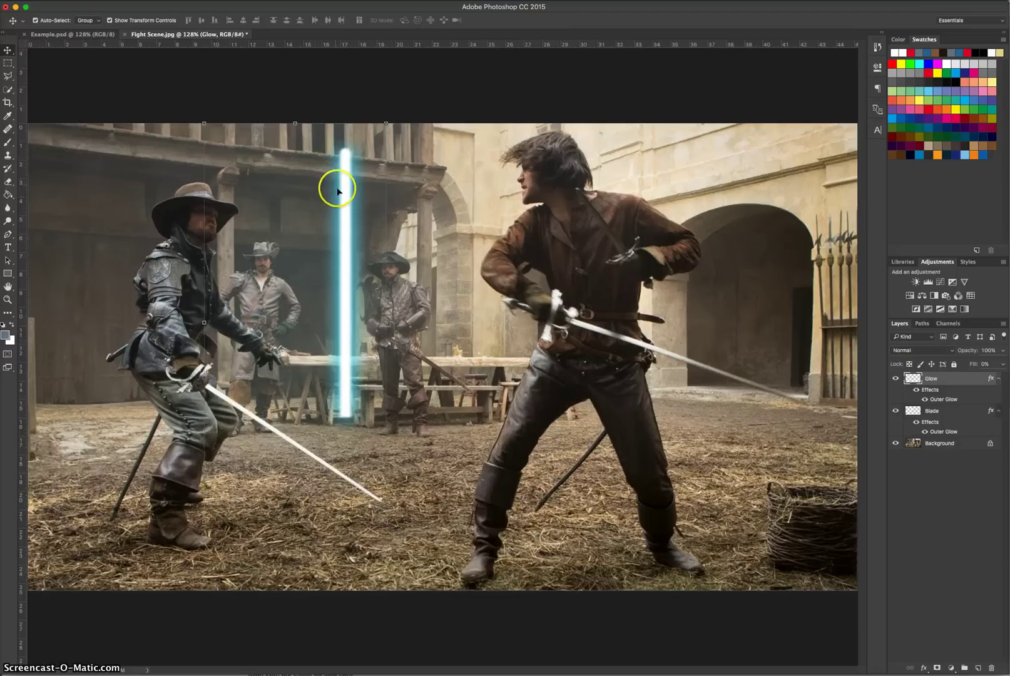
pyautogui.moveTo(346, 198); pyautogui.dragTo(218, 168)
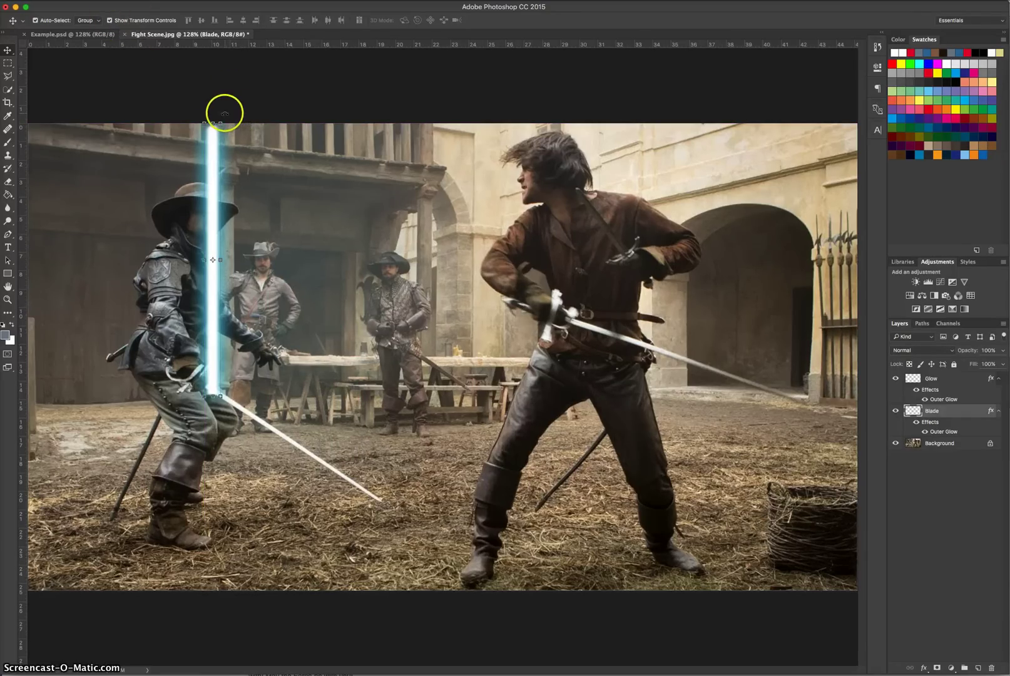
pyautogui.moveTo(224, 114); pyautogui.dragTo(394, 381)
pyautogui.moveTo(301, 343); pyautogui.dragTo(350, 459)
pyautogui.moveTo(453, 507); pyautogui.dragTo(383, 502)
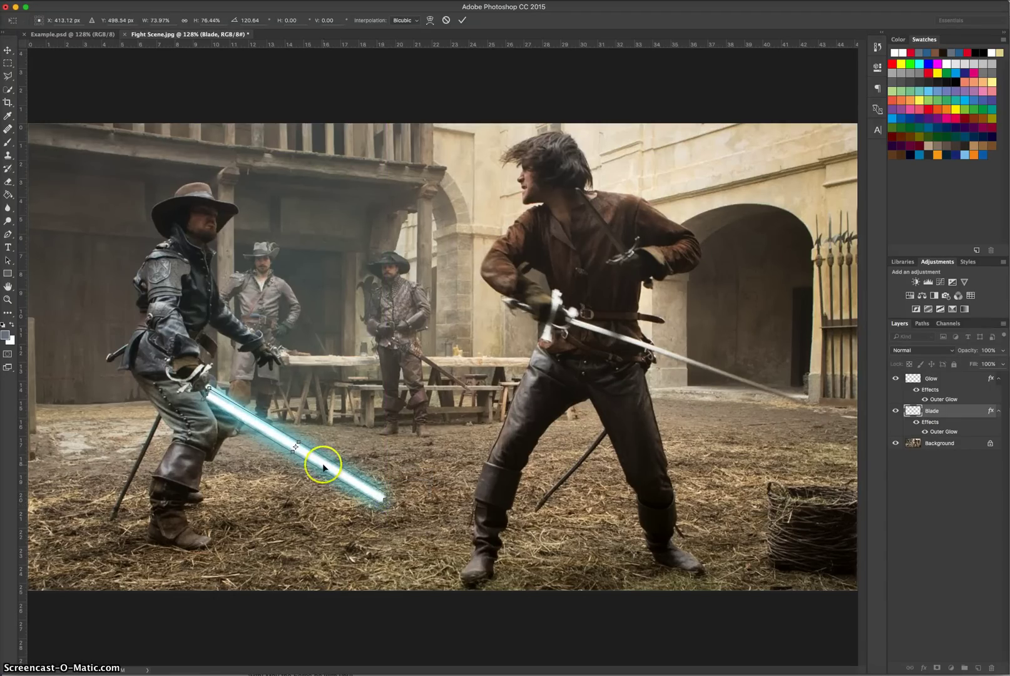
pyautogui.moveTo(322, 463); pyautogui.dragTo(319, 463)
pyautogui.moveTo(393, 494); pyautogui.dragTo(394, 495)
pyautogui.press('Up')
pyautogui.press('Up')
pyautogui.press('Up')
pyautogui.press('Up')
pyautogui.press('Up')
pyautogui.press('Right')
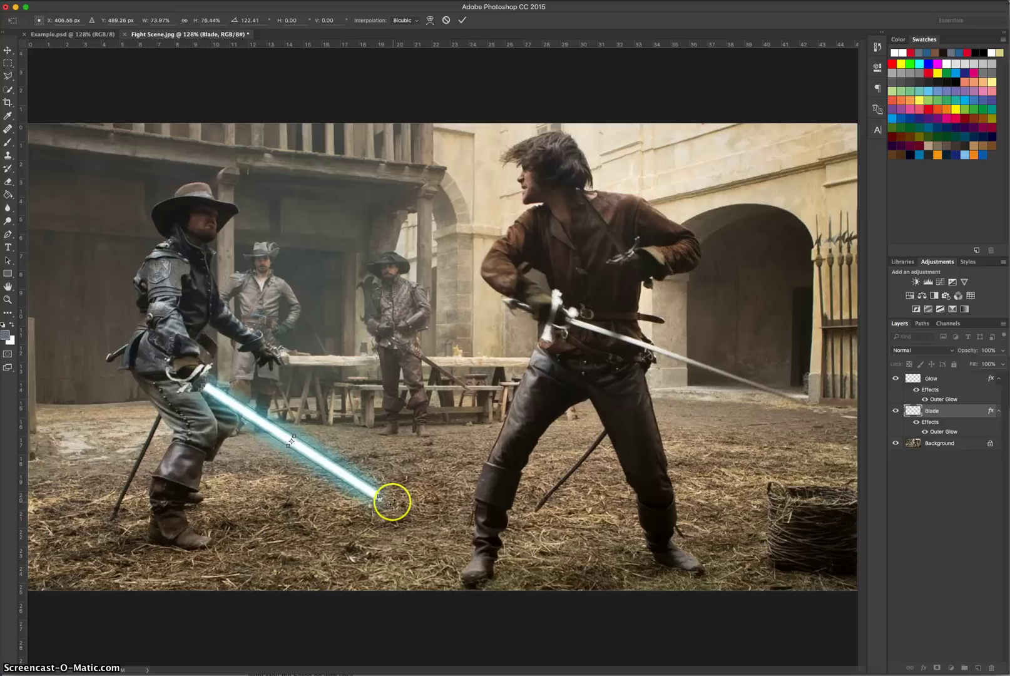
pyautogui.press('Right')
pyautogui.press('Down')
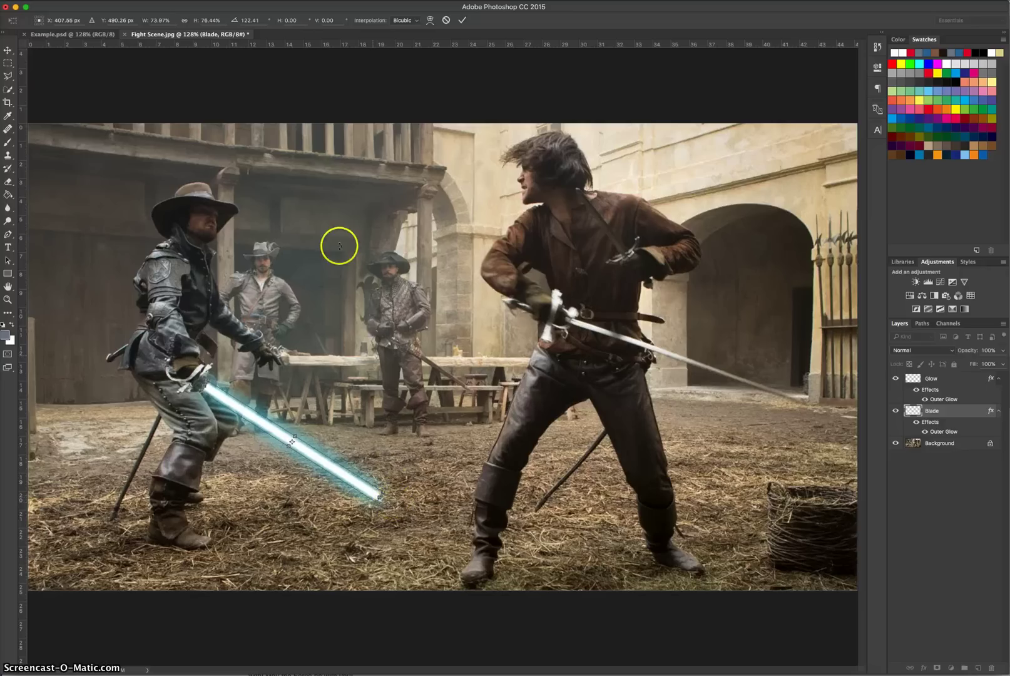
pyautogui.click(8, 50)
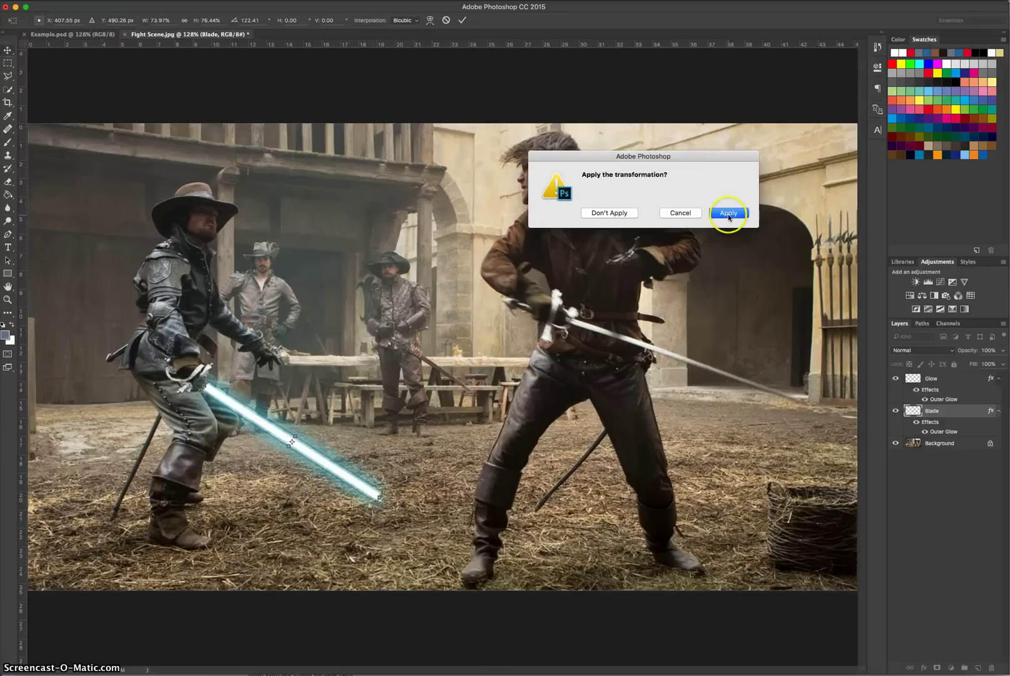
pyautogui.click(728, 214)
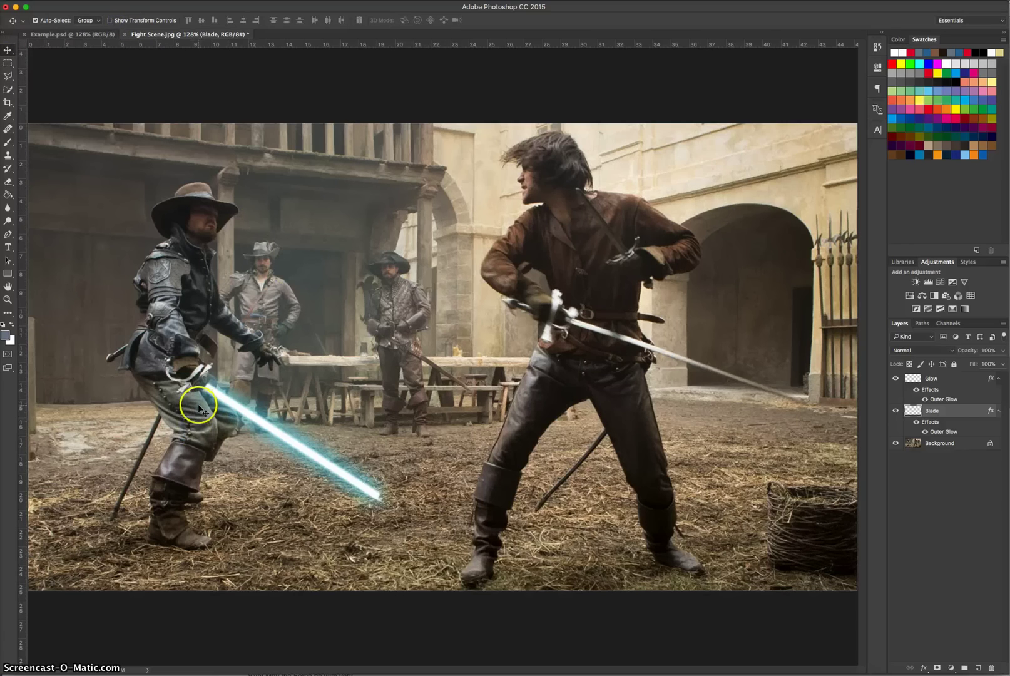
# At close zoom, nudge the blade up to the hilt and rotate it slightly to match the sword.
pyautogui.press('z')
pyautogui.moveTo(200, 401); pyautogui.dragTo(220, 428)
pyautogui.click(7, 49)
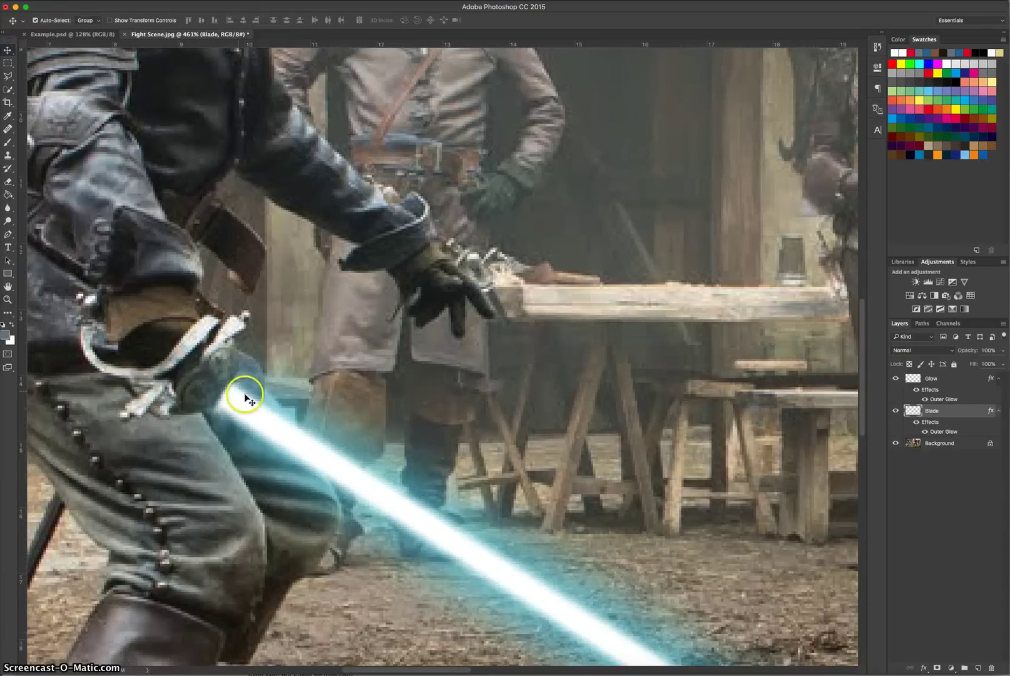
pyautogui.moveTo(252, 413); pyautogui.dragTo(248, 399)
pyautogui.click(468, 544)
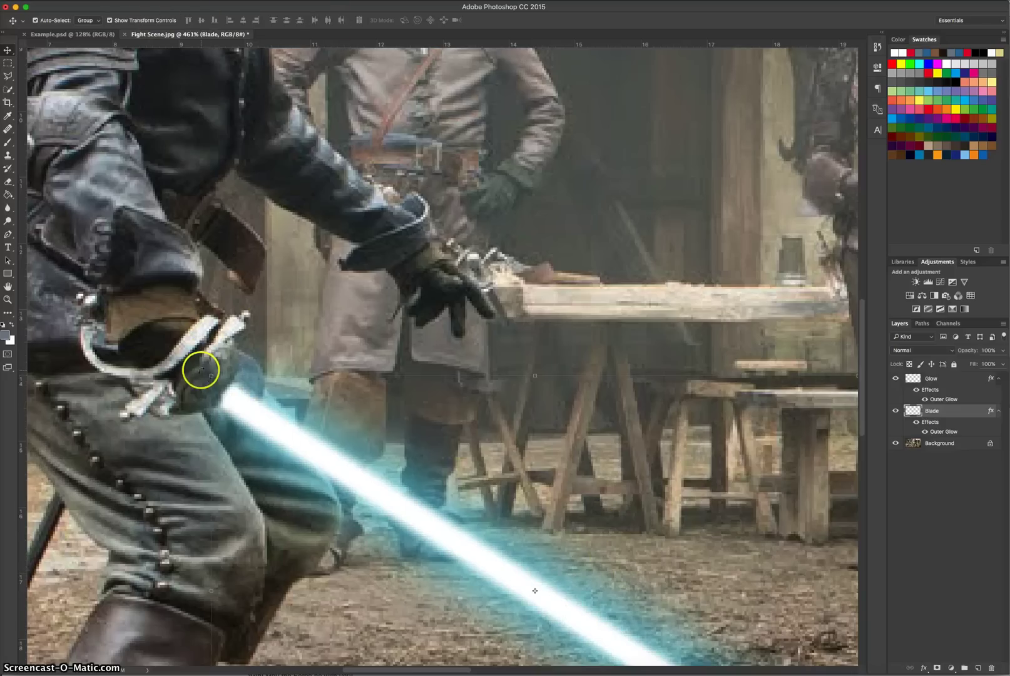
pyautogui.press('super+t')
pyautogui.moveTo(203, 367); pyautogui.dragTo(202, 366)
pyautogui.press('Return')
# At fit-to-screen zoom, enlarge the blade slightly and commit.
pyautogui.click(349, 352)
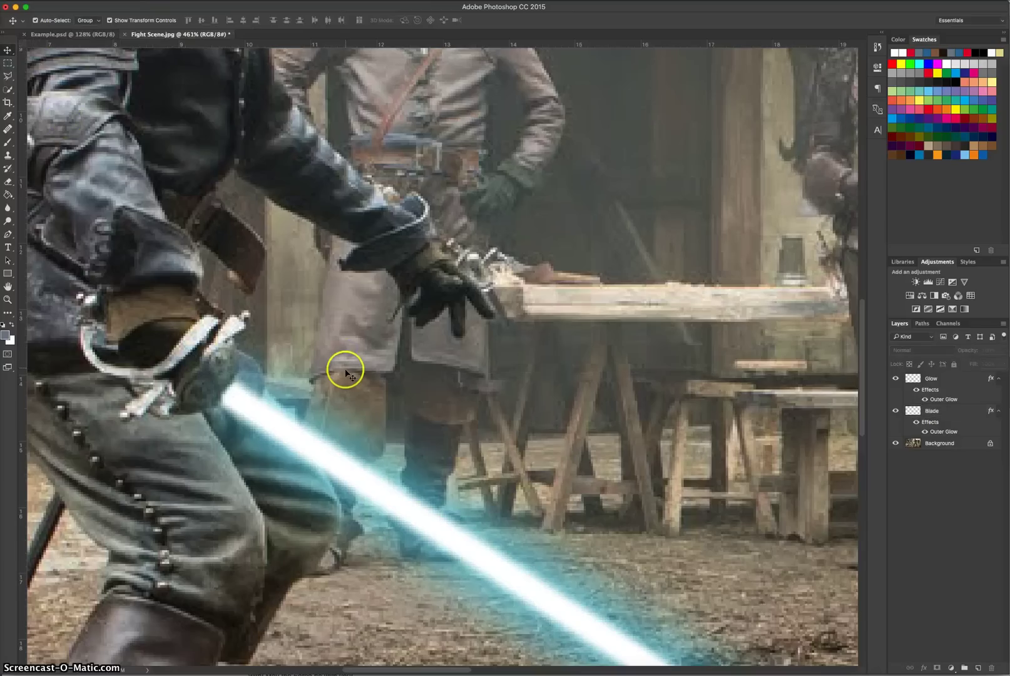
pyautogui.press('super+0')
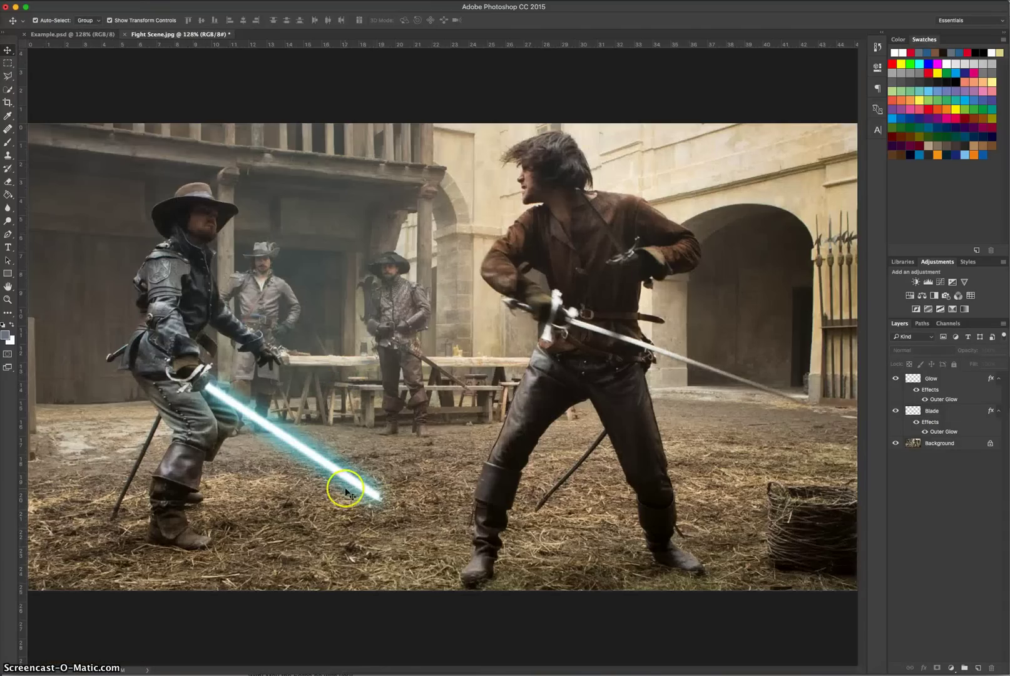
pyautogui.keyDown('super'); pyautogui.click(372, 498); pyautogui.keyUp('super')
pyautogui.press('super+t')
pyautogui.moveTo(380, 500); pyautogui.dragTo(384, 503)
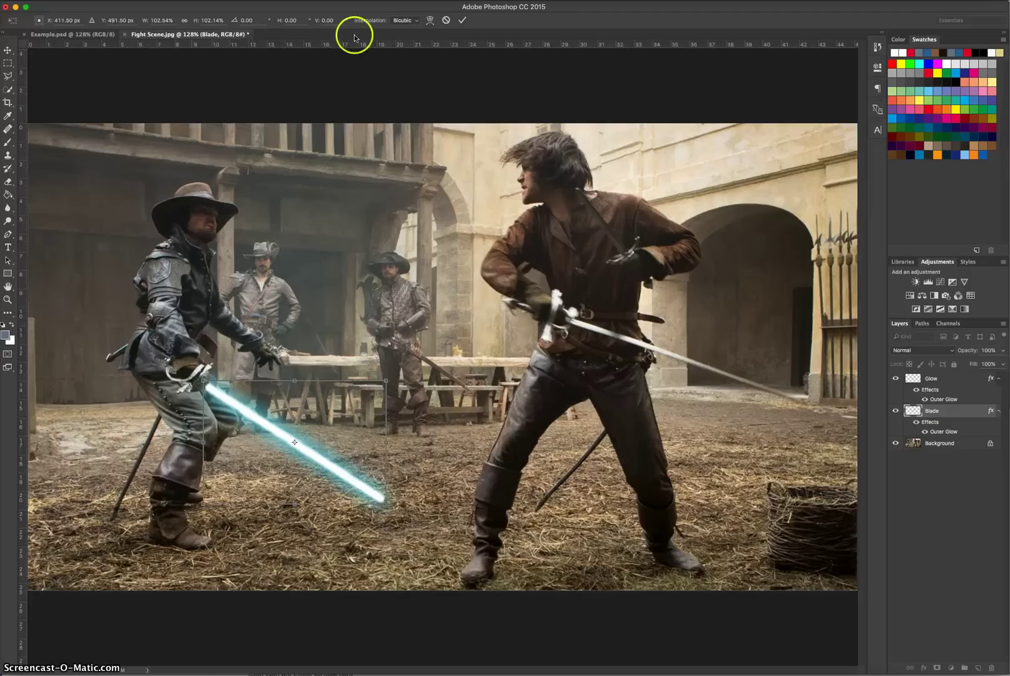
pyautogui.click(466, 23)
pyautogui.click(285, 71)
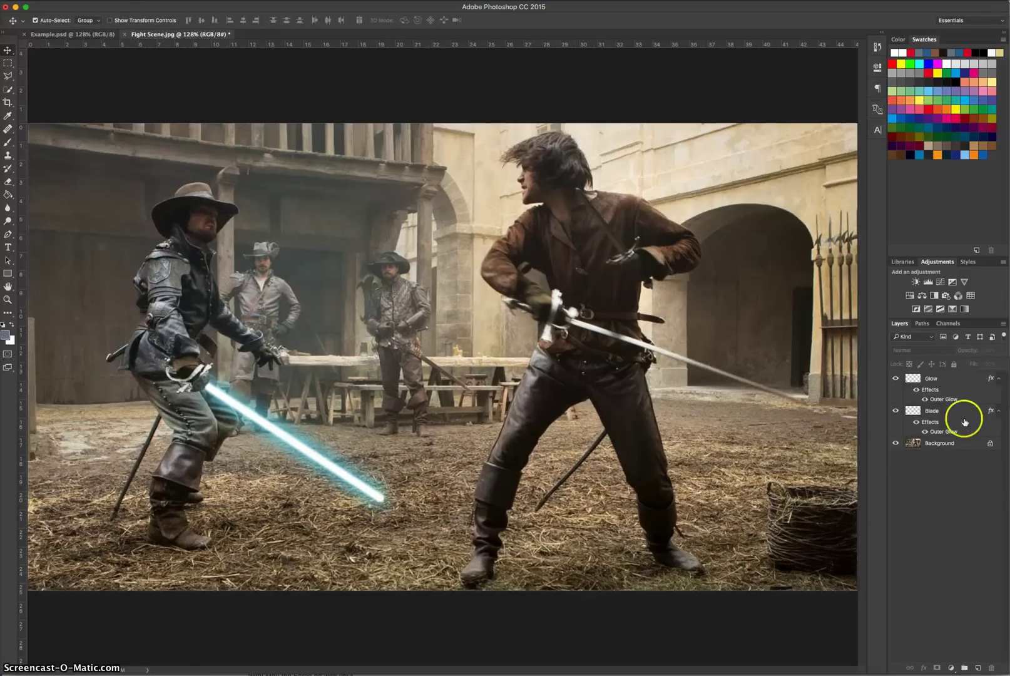
# Collapse the effects lists, then duplicate the Glow and Blade layers together.
pyautogui.click(999, 414)
pyautogui.click(999, 381)
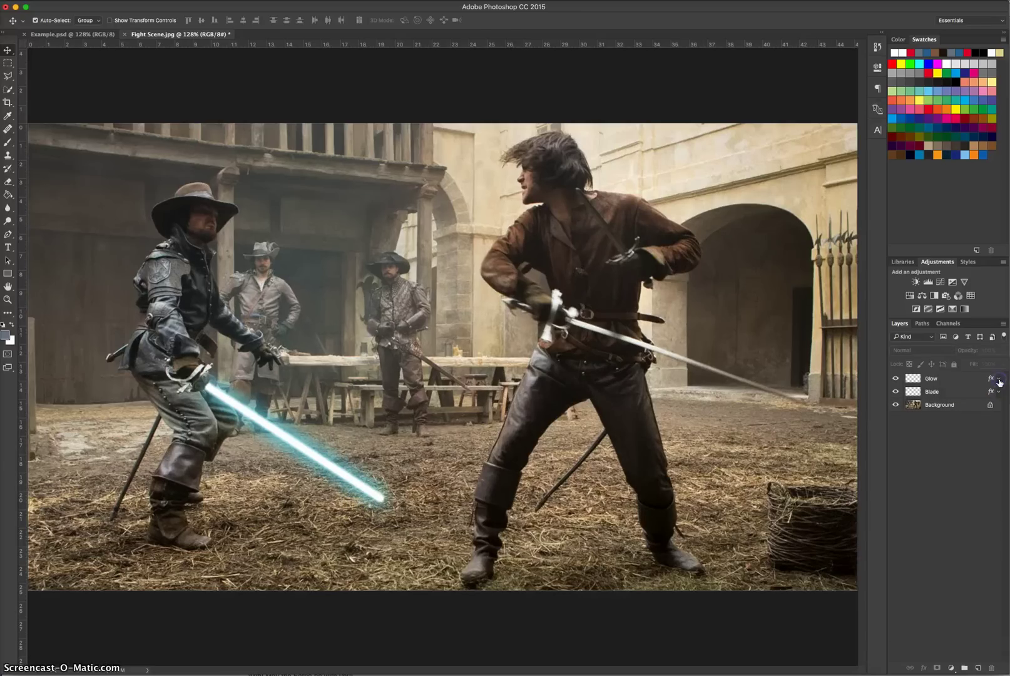
pyautogui.click(963, 379)
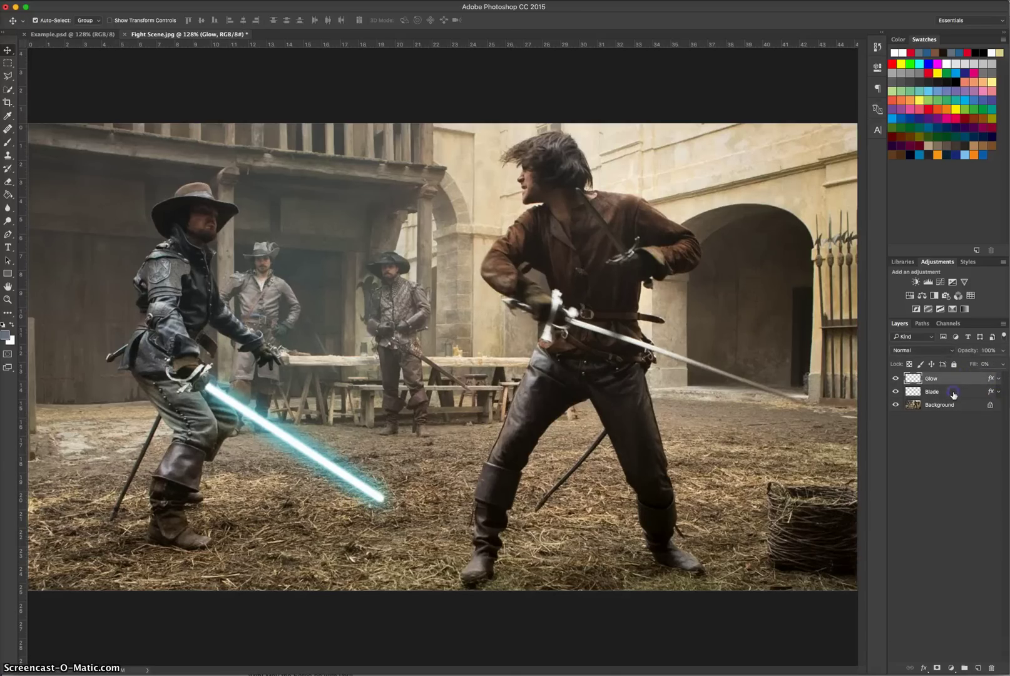
pyautogui.click(953, 394)
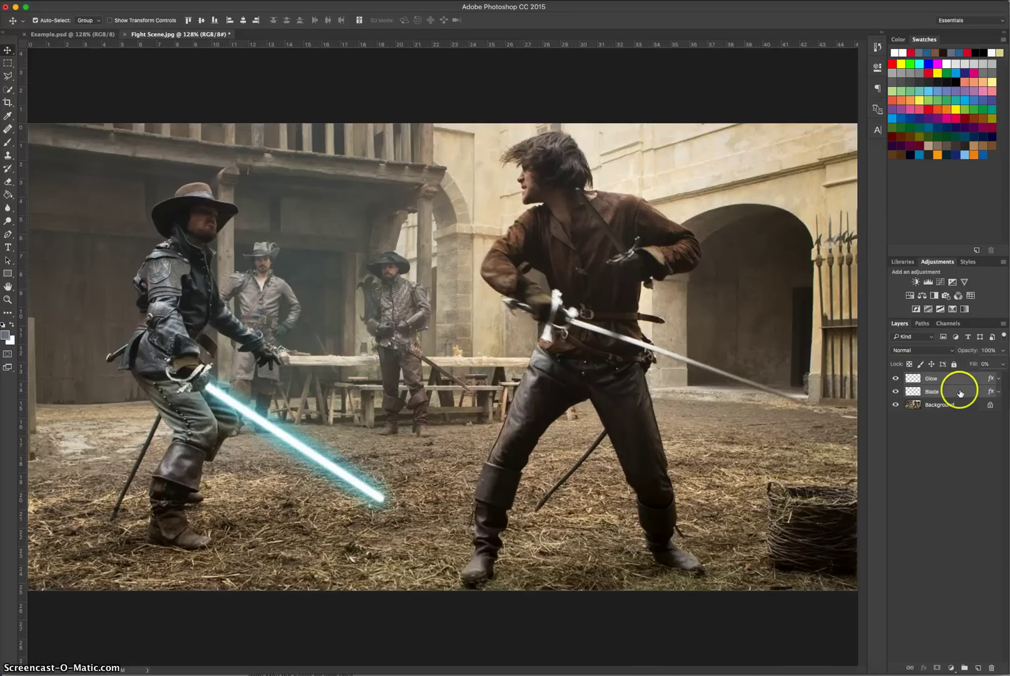
pyautogui.rightClick(960, 392)
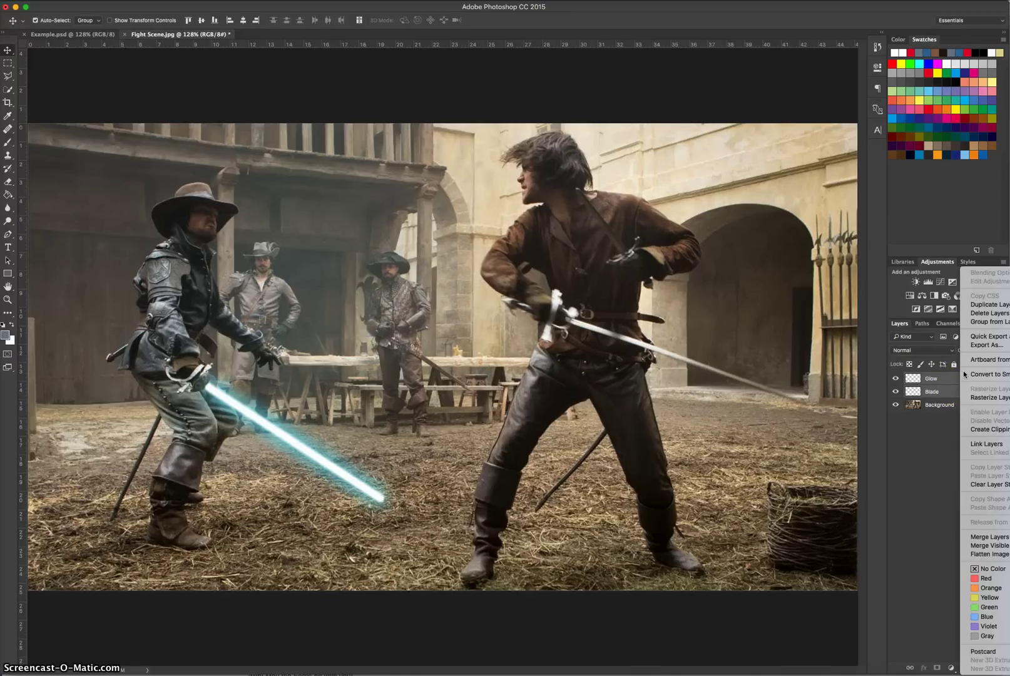
pyautogui.click(999, 309)
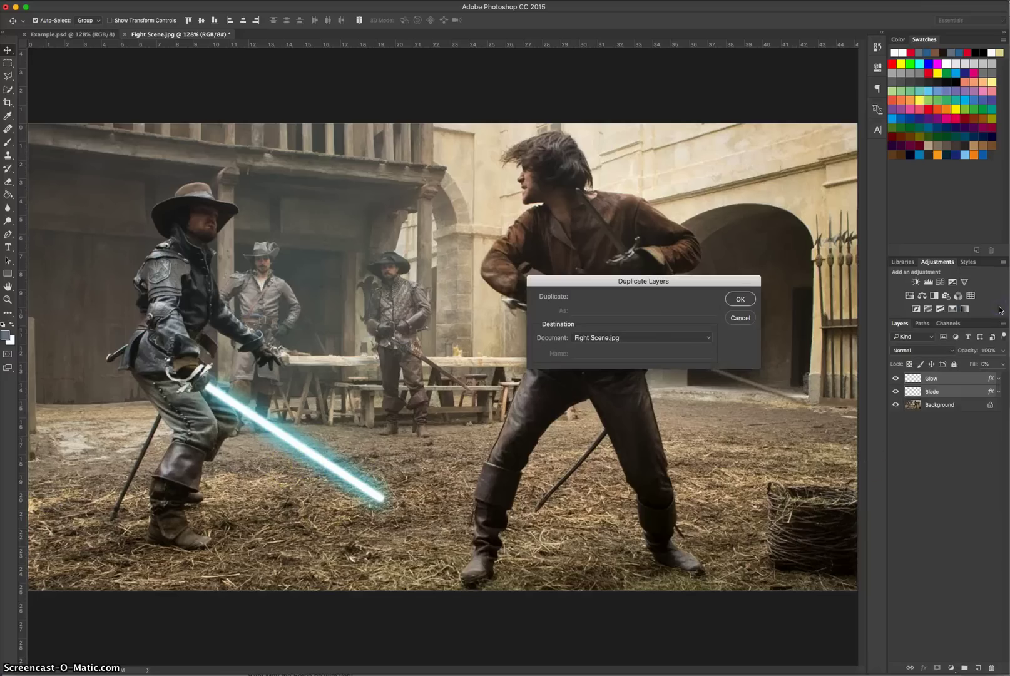
pyautogui.click(736, 299)
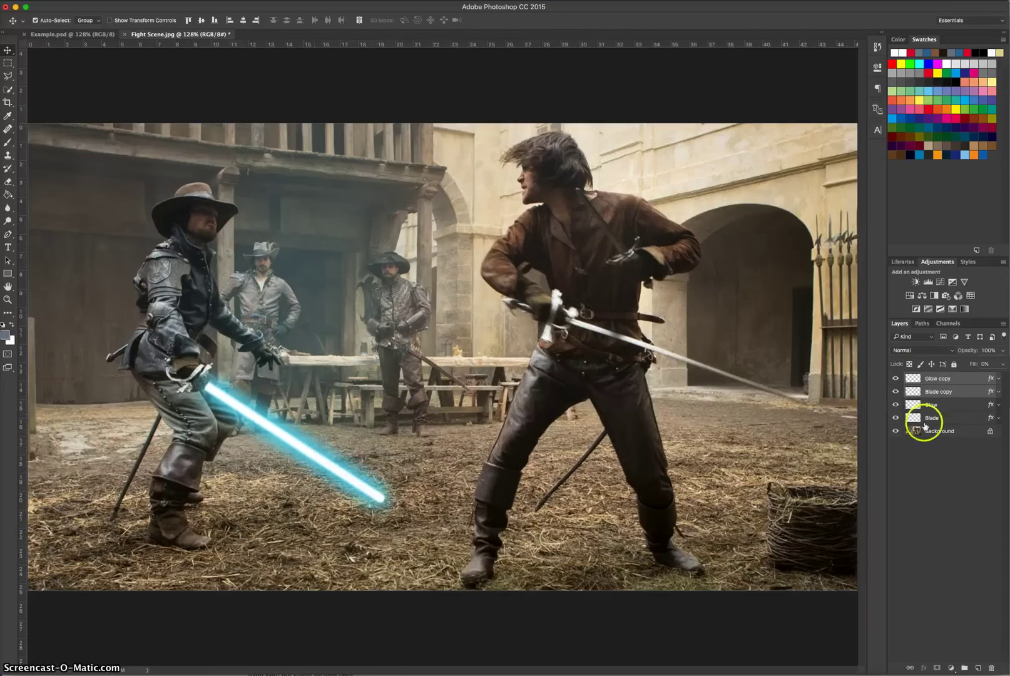
pyautogui.click(264, 426)
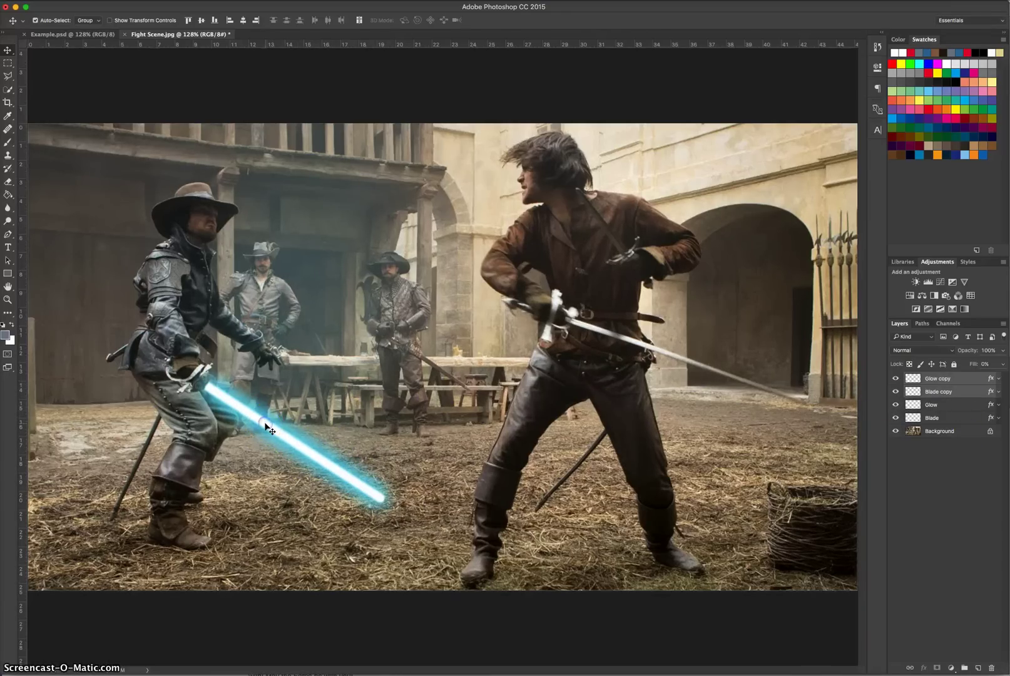
# Duplicate the Glow copy and Blade copy layers and drag the new saber onto the right sword.
pyautogui.moveTo(955, 380); pyautogui.dragTo(950, 389)
pyautogui.rightClick(946, 390)
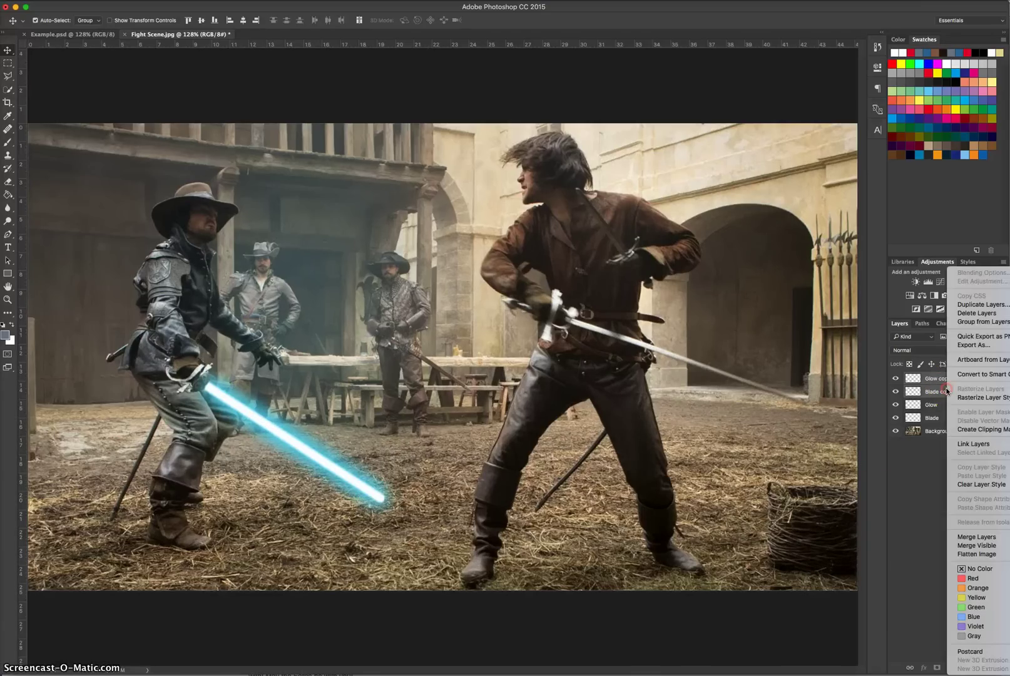
pyautogui.click(970, 305)
pyautogui.click(744, 301)
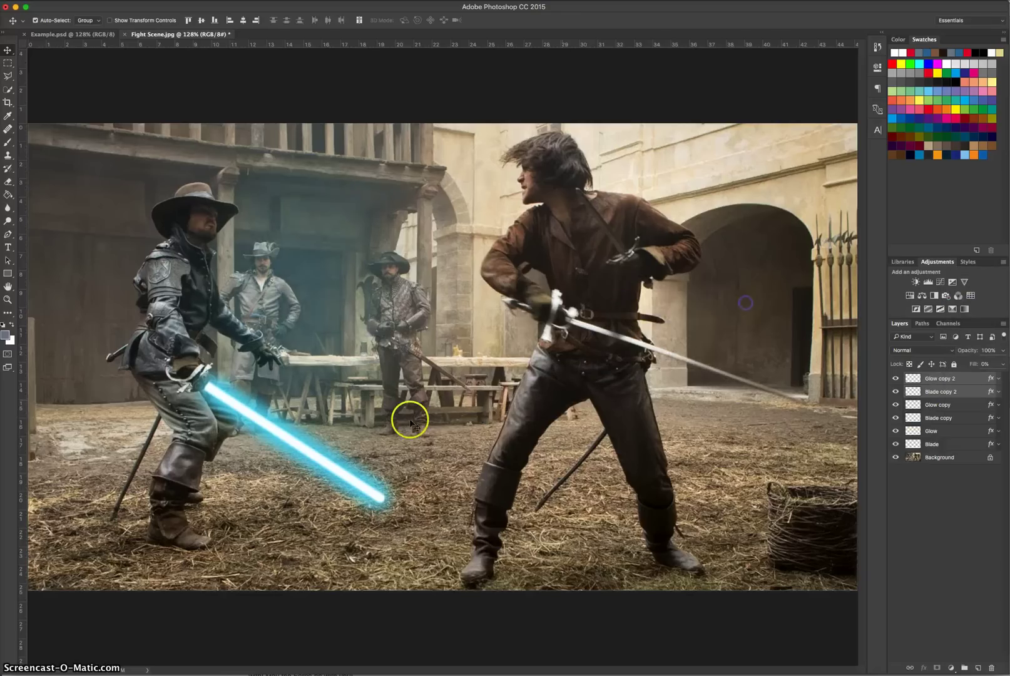
pyautogui.moveTo(280, 435); pyautogui.dragTo(640, 370)
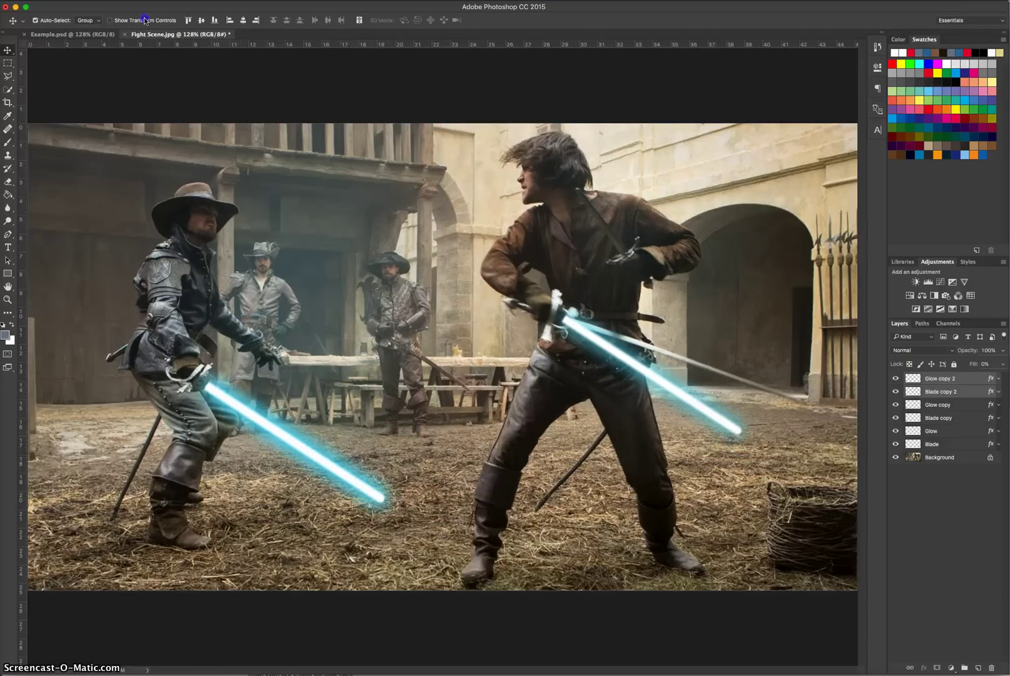
# Tilt the Blade copy 2 saber upward and nudge it onto the right sword.
pyautogui.moveTo(760, 76); pyautogui.dragTo(746, 58)
pyautogui.click(680, 394)
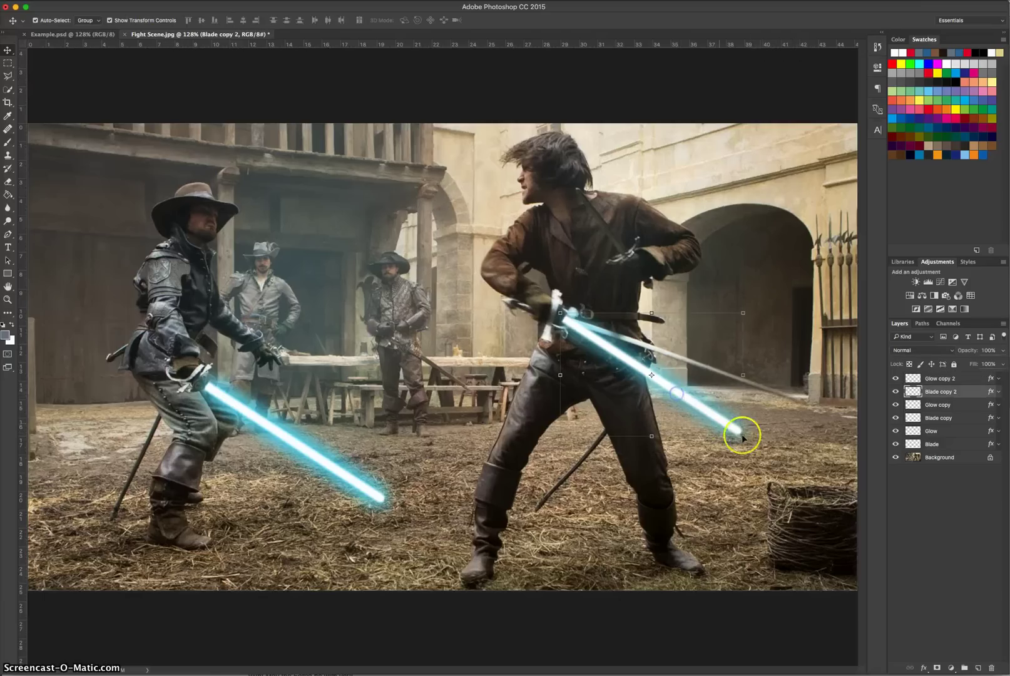
pyautogui.moveTo(749, 446); pyautogui.dragTo(807, 424)
pyautogui.moveTo(576, 346); pyautogui.dragTo(583, 326)
pyautogui.press('Up')
pyautogui.press('Right')
pyautogui.press('Right')
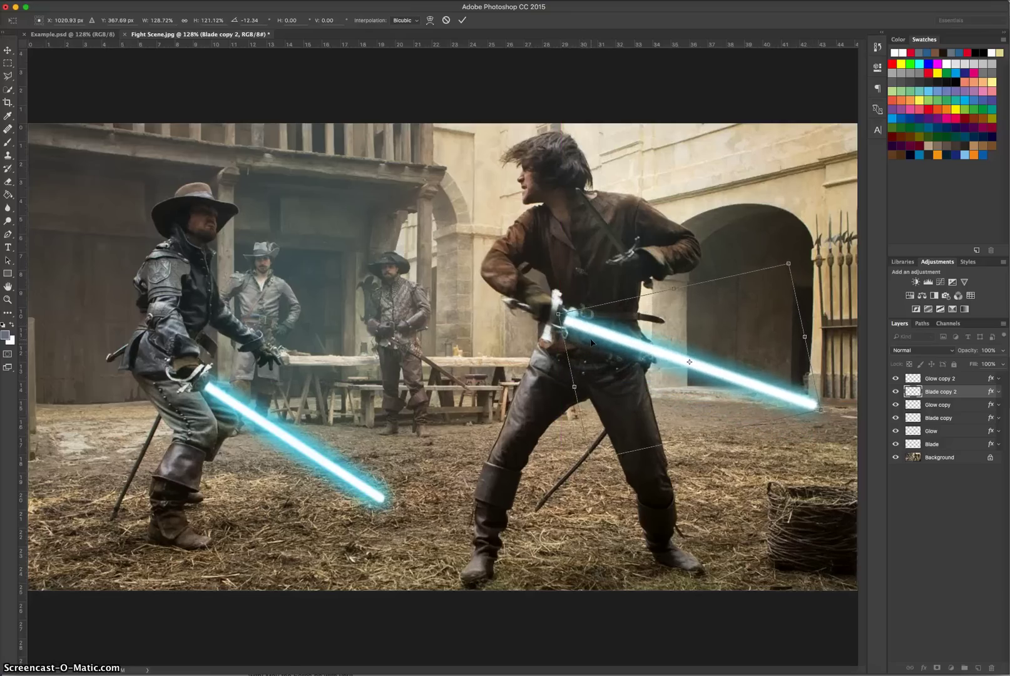
pyautogui.press('Up')
pyautogui.press('Right')
pyautogui.press('Down')
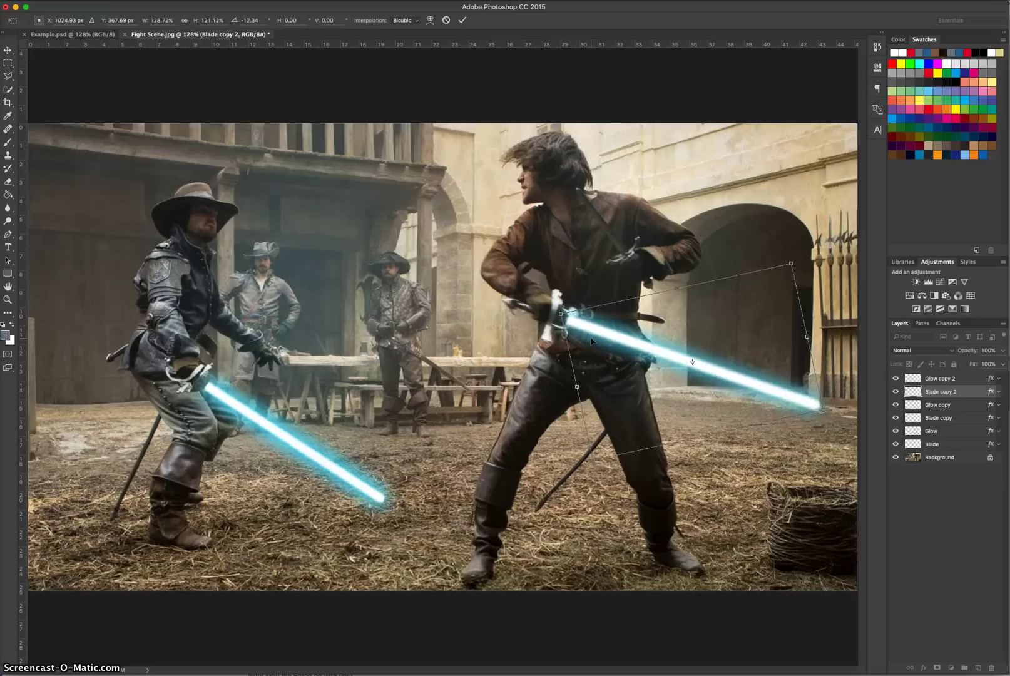
pyautogui.press('Left')
pyautogui.press('Left')
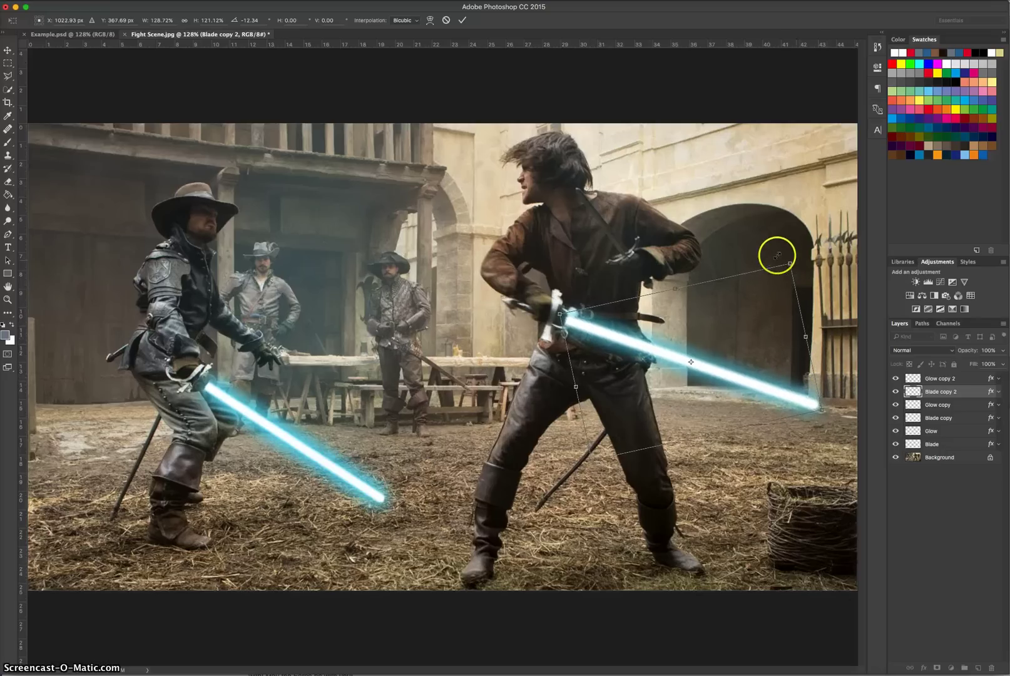
# Shrink and shorten the copied blade, fine-position it on the sword, and commit.
pyautogui.moveTo(787, 262); pyautogui.dragTo(785, 267)
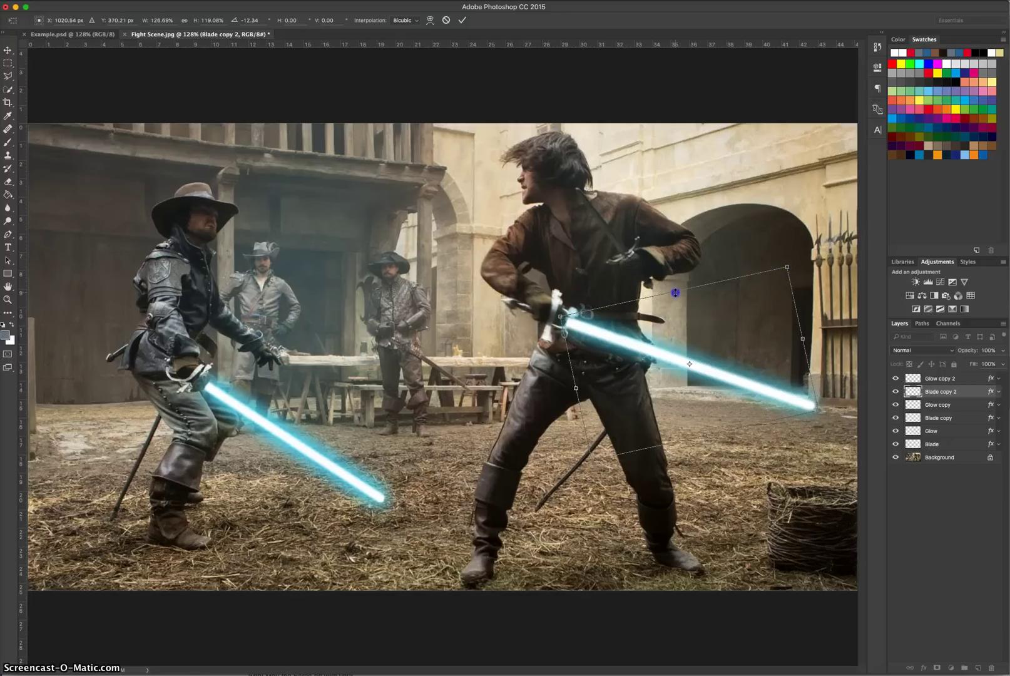
pyautogui.moveTo(674, 292); pyautogui.dragTo(673, 294)
pyautogui.moveTo(673, 364); pyautogui.dragTo(673, 360)
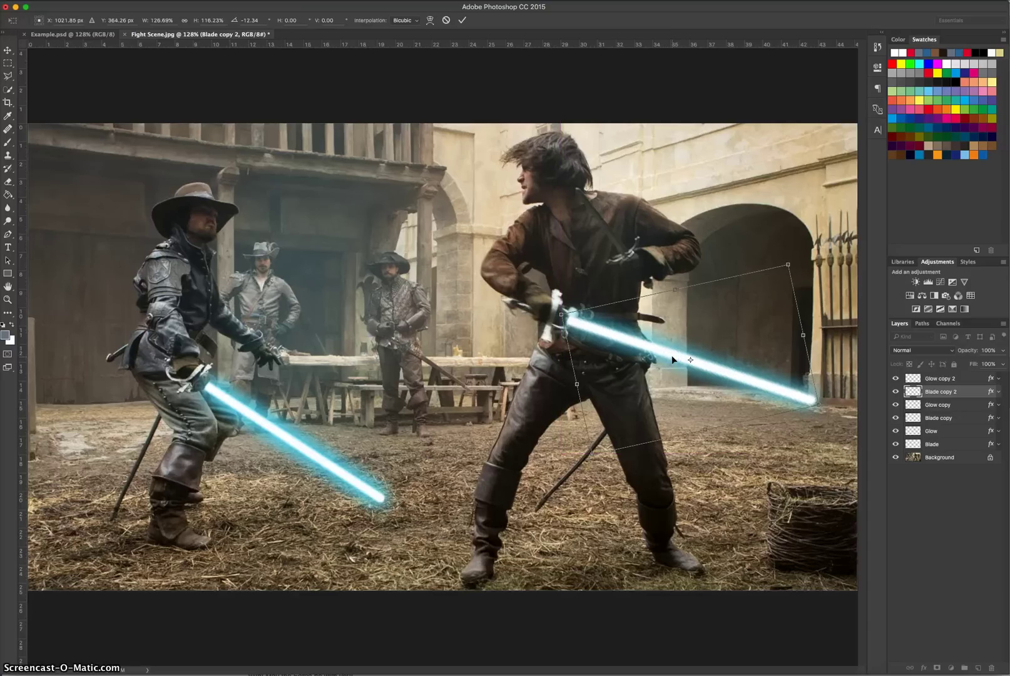
pyautogui.press('Left')
pyautogui.press('Left')
pyautogui.press('Left')
pyautogui.press('Up')
pyautogui.click(804, 460)
pyautogui.click(462, 20)
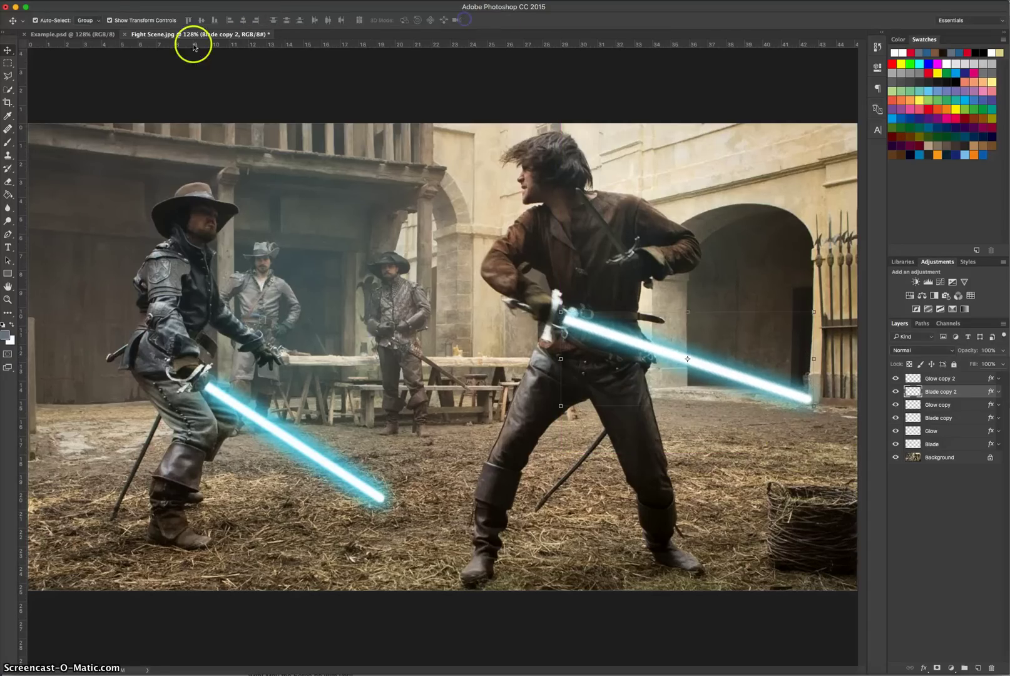
# Change the Glow copy 2 outer glow colour from cyan to a saturated green.
pyautogui.click(673, 91)
pyautogui.click(639, 341)
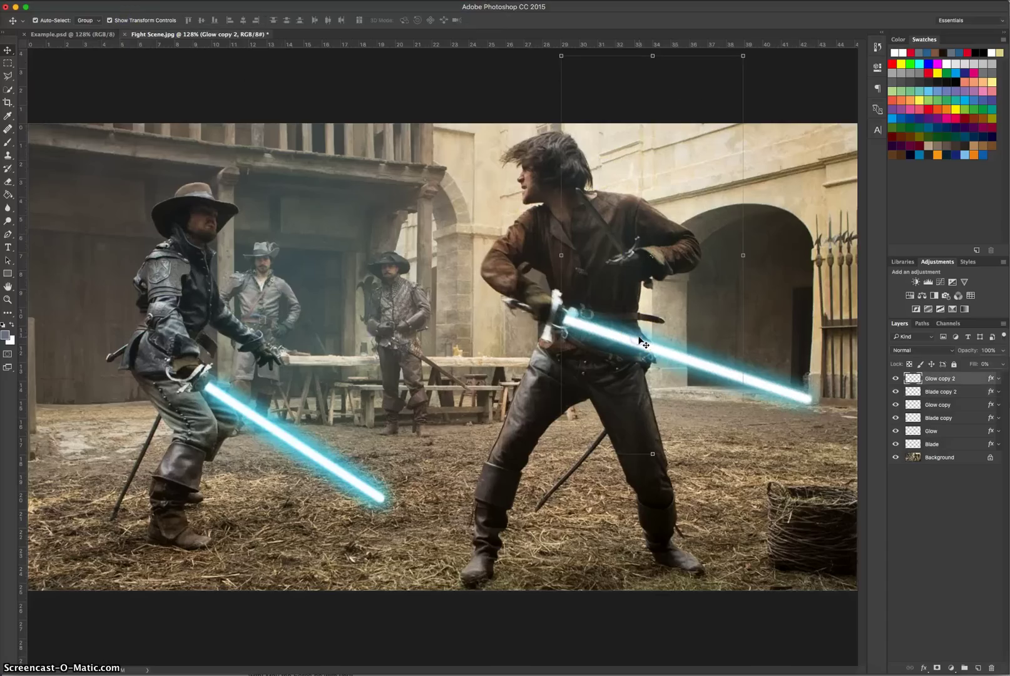
pyautogui.moveTo(998, 394); pyautogui.dragTo(962, 378)
pyautogui.doubleClick(969, 380)
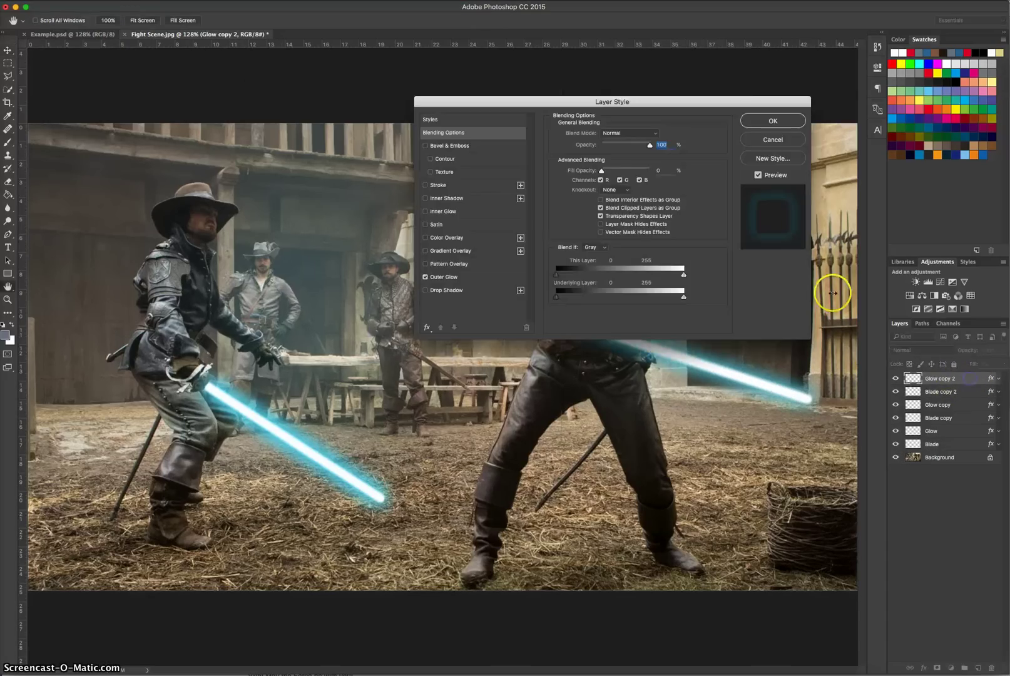
pyautogui.moveTo(698, 99); pyautogui.dragTo(419, 64)
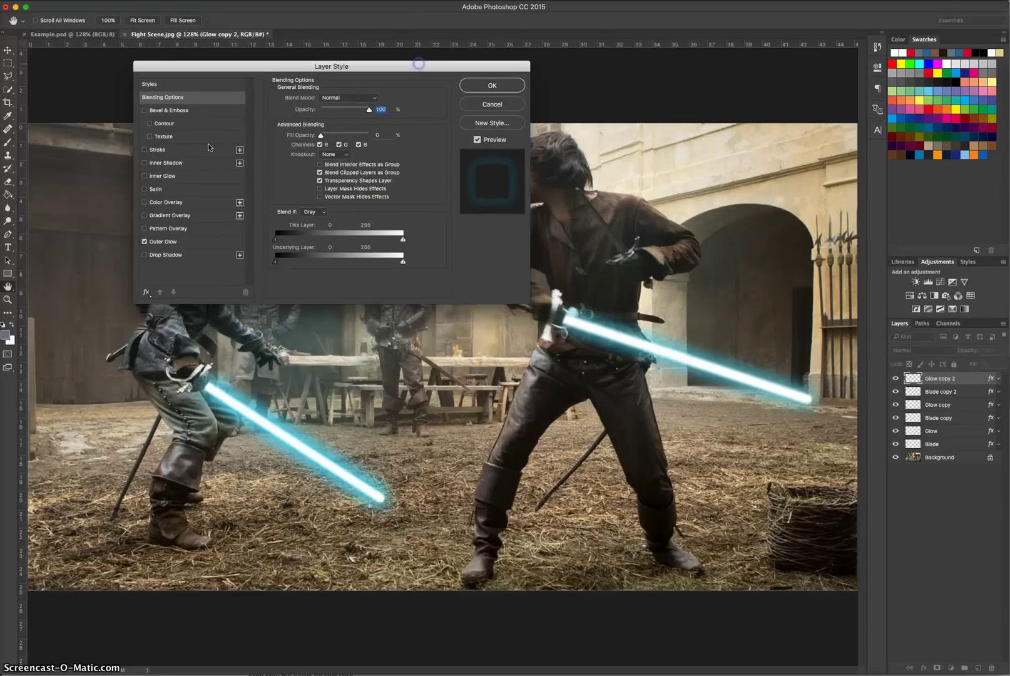
pyautogui.click(188, 243)
pyautogui.click(295, 136)
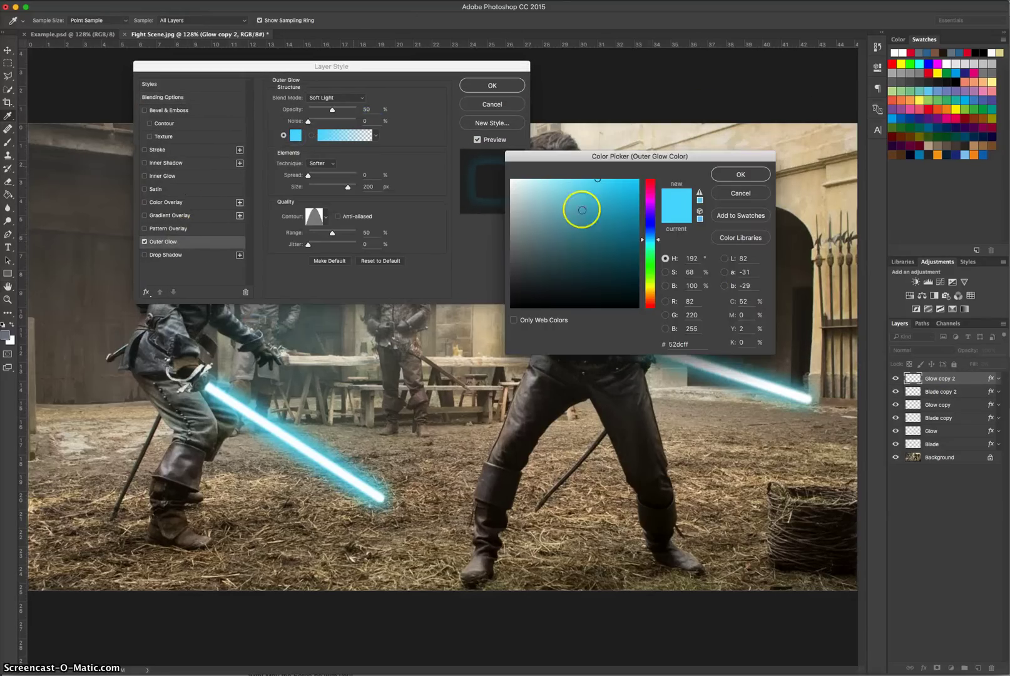
pyautogui.moveTo(654, 238); pyautogui.dragTo(658, 261)
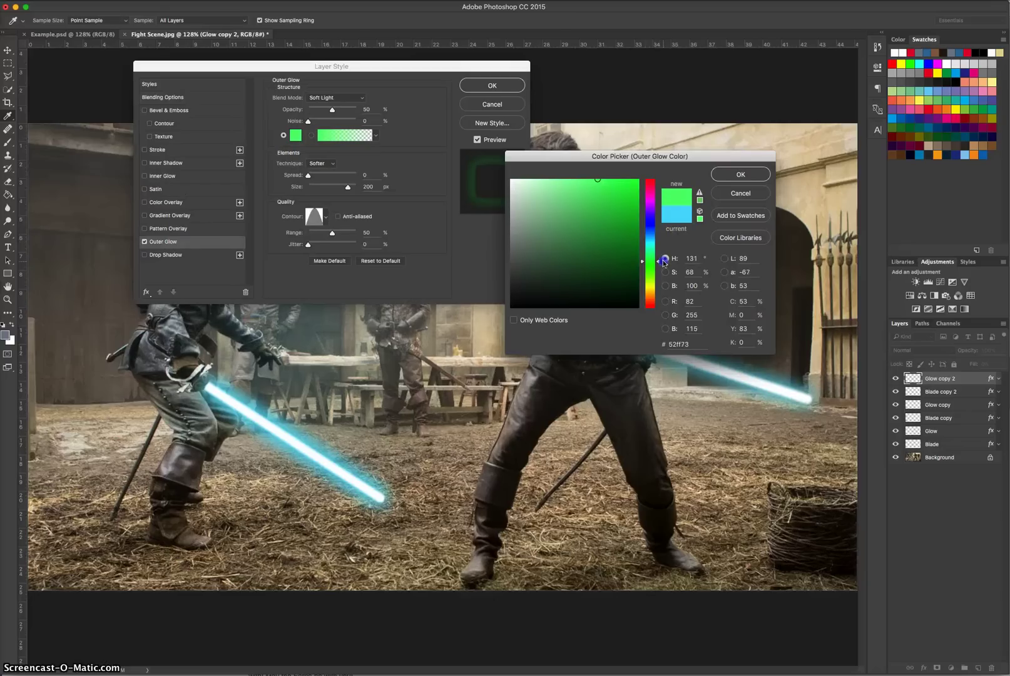
pyautogui.moveTo(664, 262); pyautogui.dragTo(664, 259)
pyautogui.moveTo(617, 192); pyautogui.dragTo(634, 176)
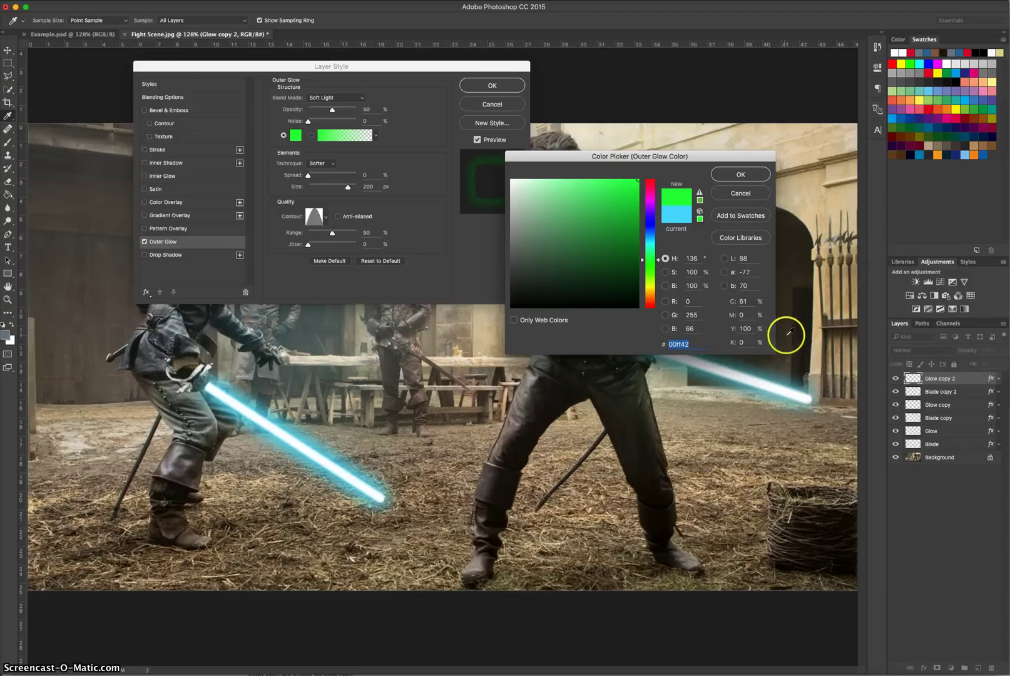
pyautogui.click(740, 177)
pyautogui.click(491, 89)
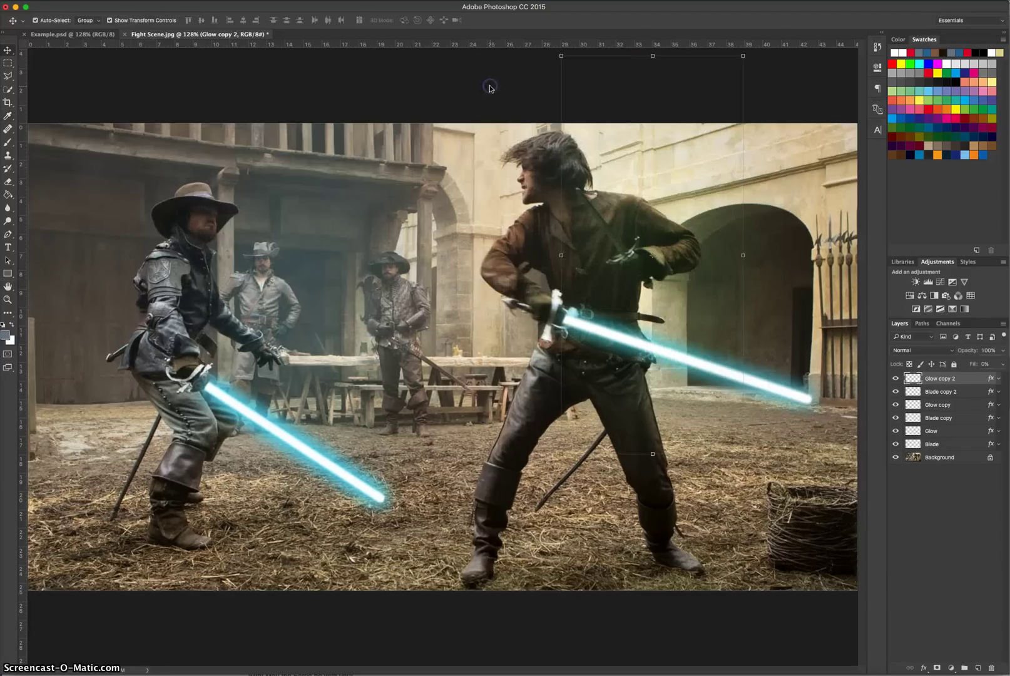
# Set Blade copy 2's outer glow colour to 00ff42 and deselect the layer.
pyautogui.click(964, 393)
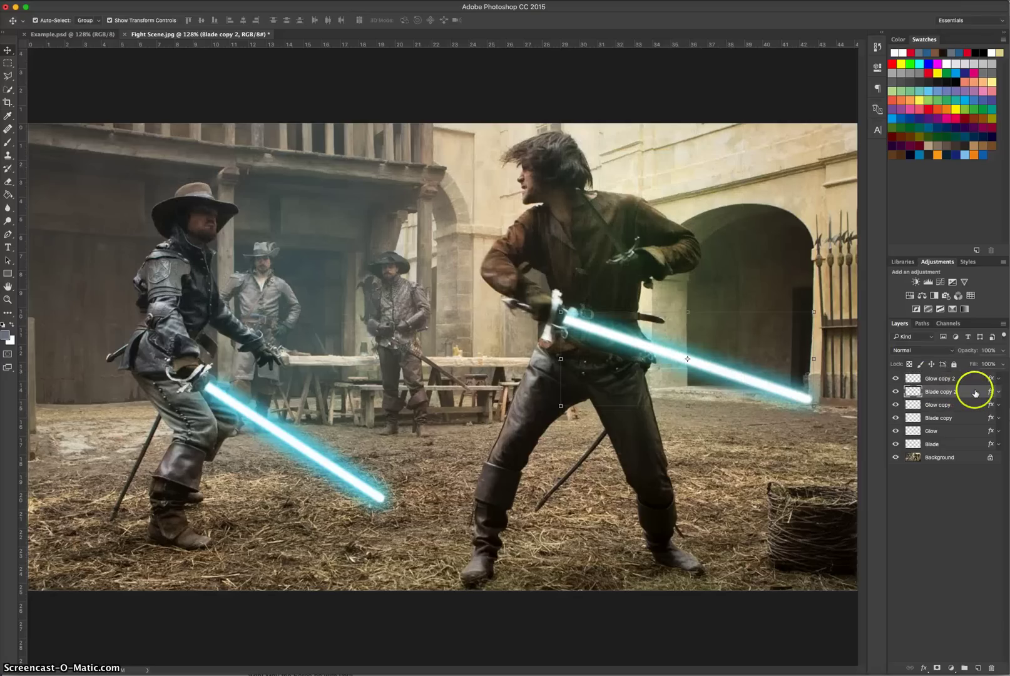
pyautogui.doubleClick(974, 393)
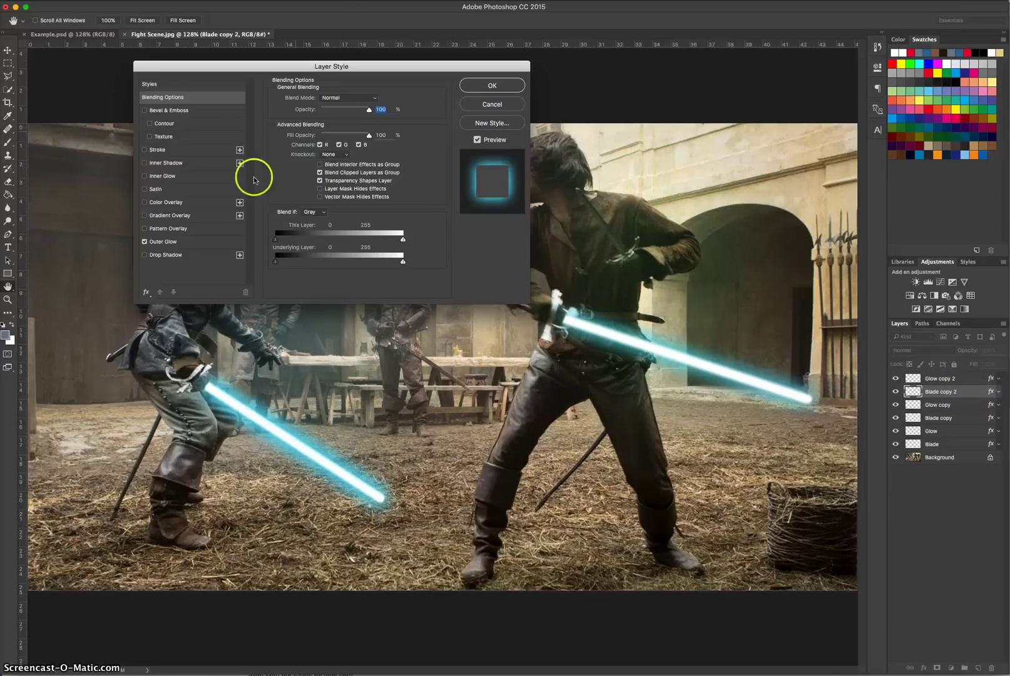
pyautogui.click(195, 243)
pyautogui.click(293, 135)
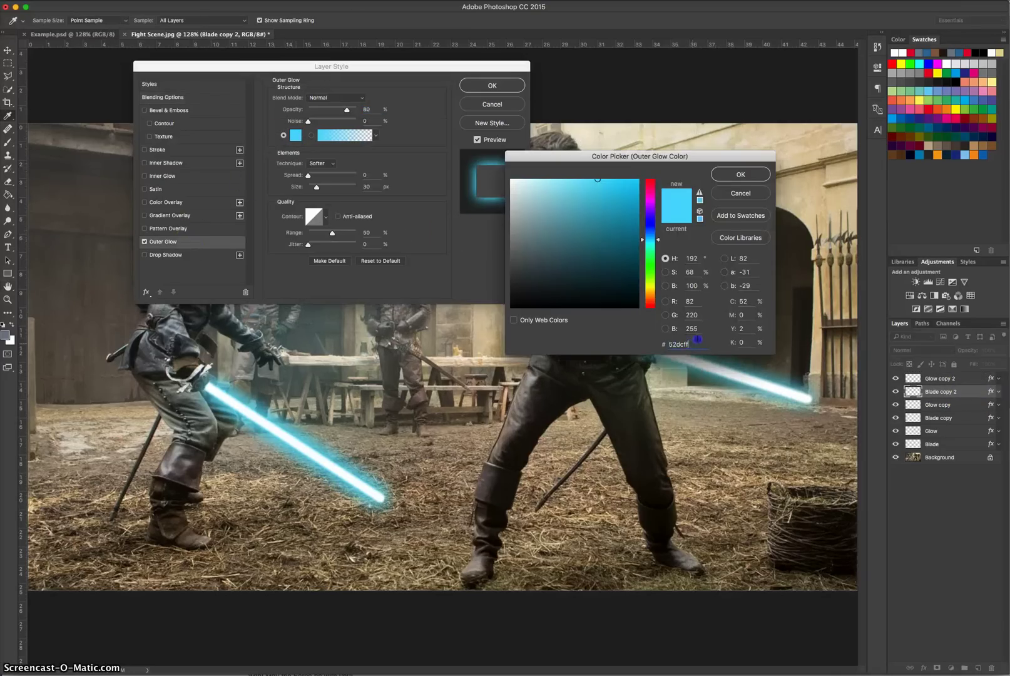
pyautogui.moveTo(697, 339); pyautogui.dragTo(668, 342)
pyautogui.write('00ff42')
pyautogui.click(730, 176)
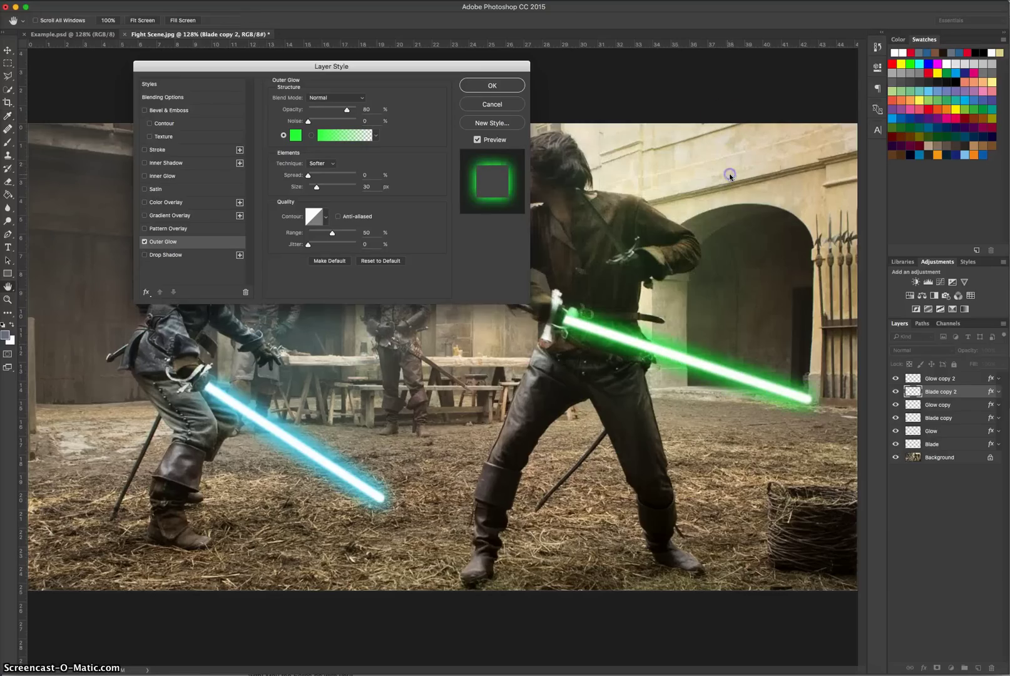
pyautogui.click(492, 86)
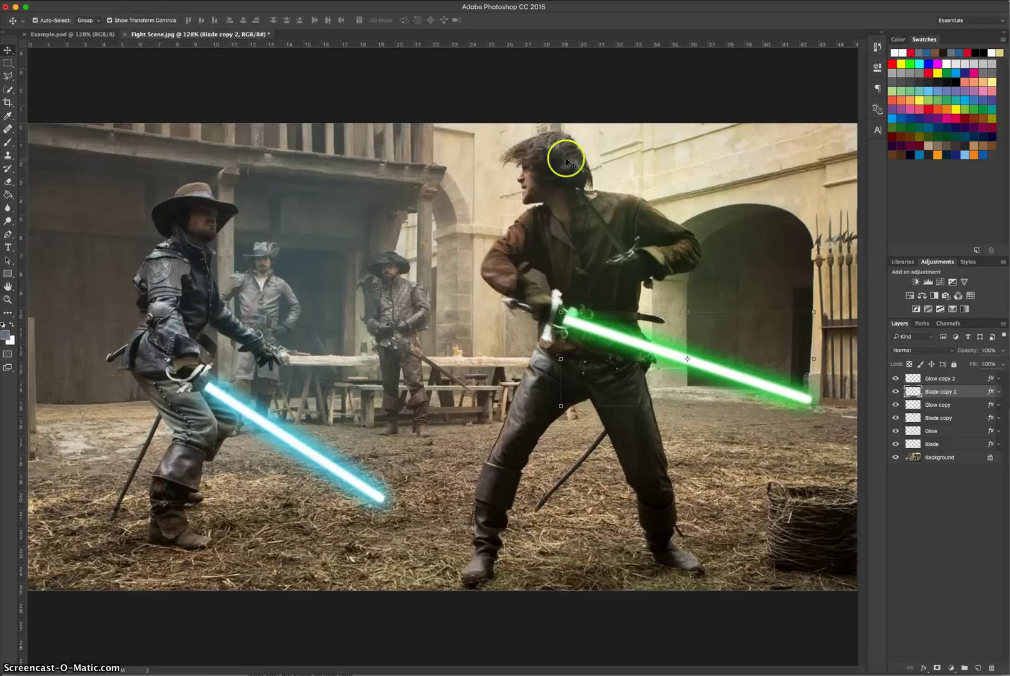
pyautogui.click(142, 22)
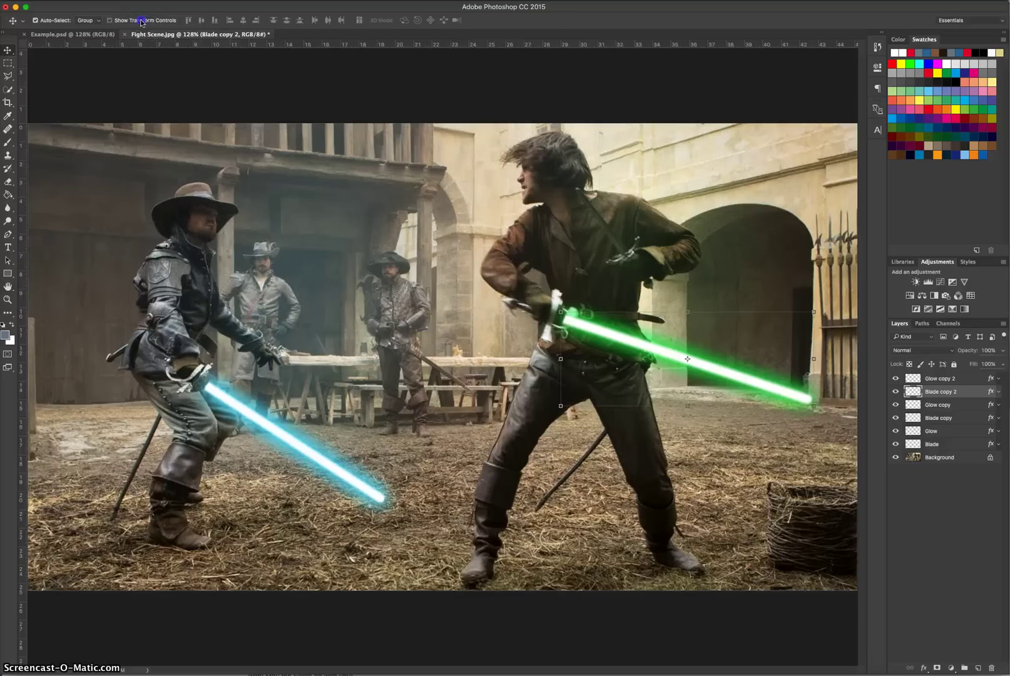
pyautogui.click(317, 83)
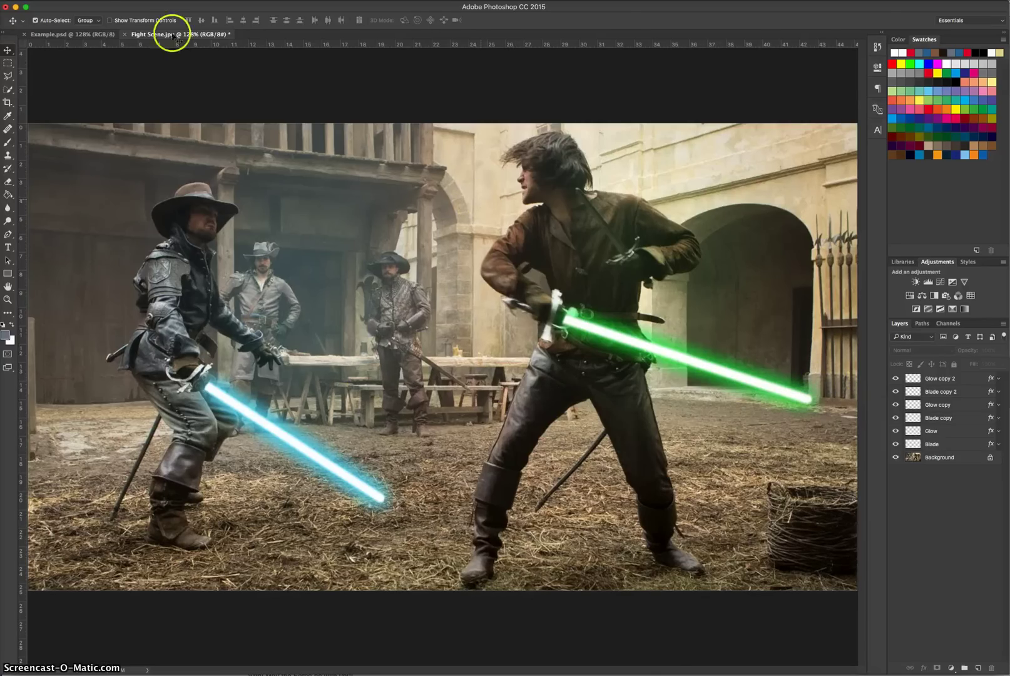
# Save a JPEG copy named Light Sabers.jpg at Maximum quality 12.
pyautogui.click(94, 0)
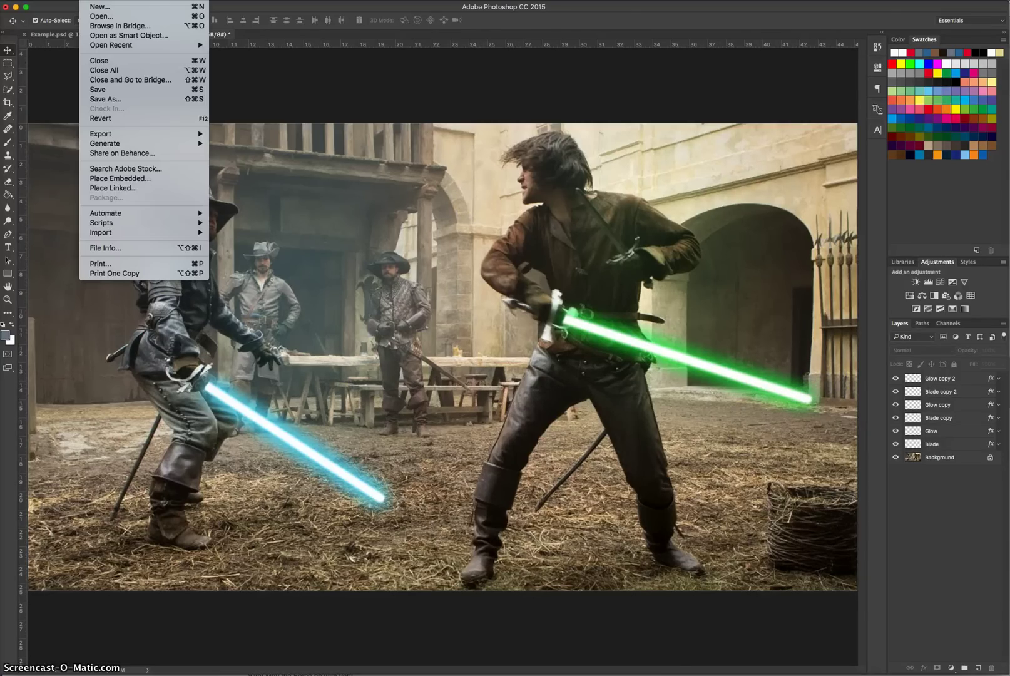
pyautogui.click(104, 98)
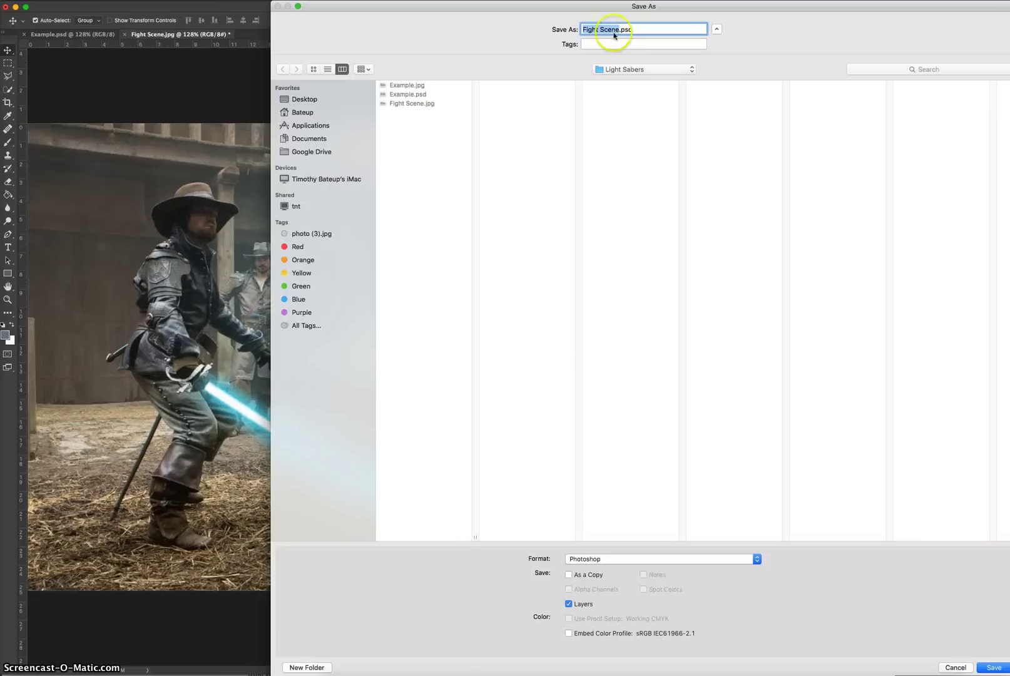
pyautogui.write('L')
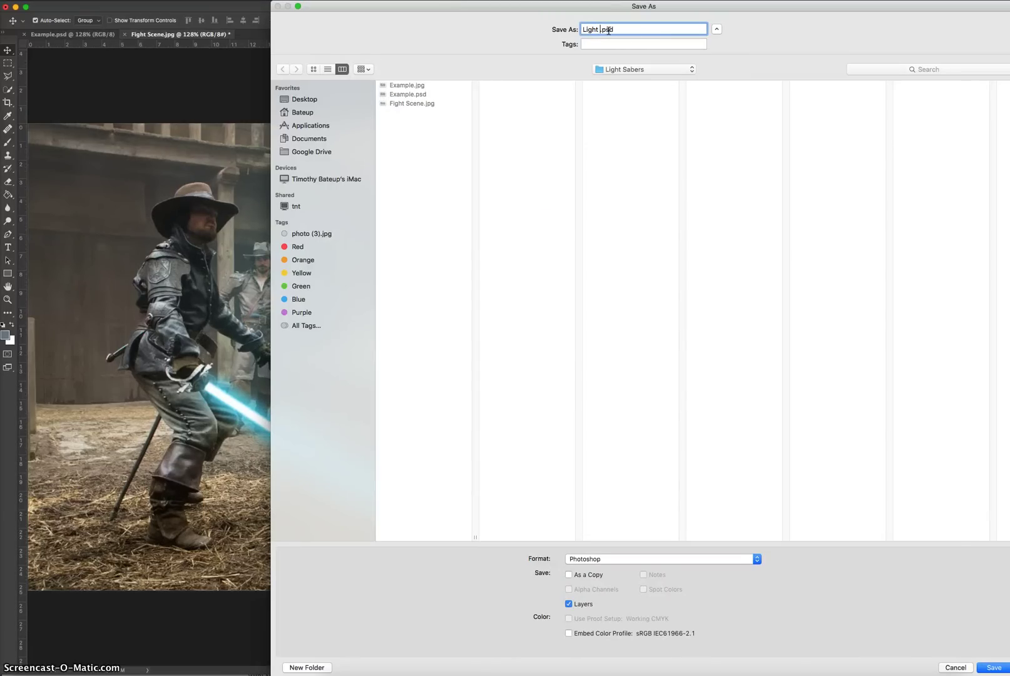
pyautogui.click(702, 558)
pyautogui.click(694, 617)
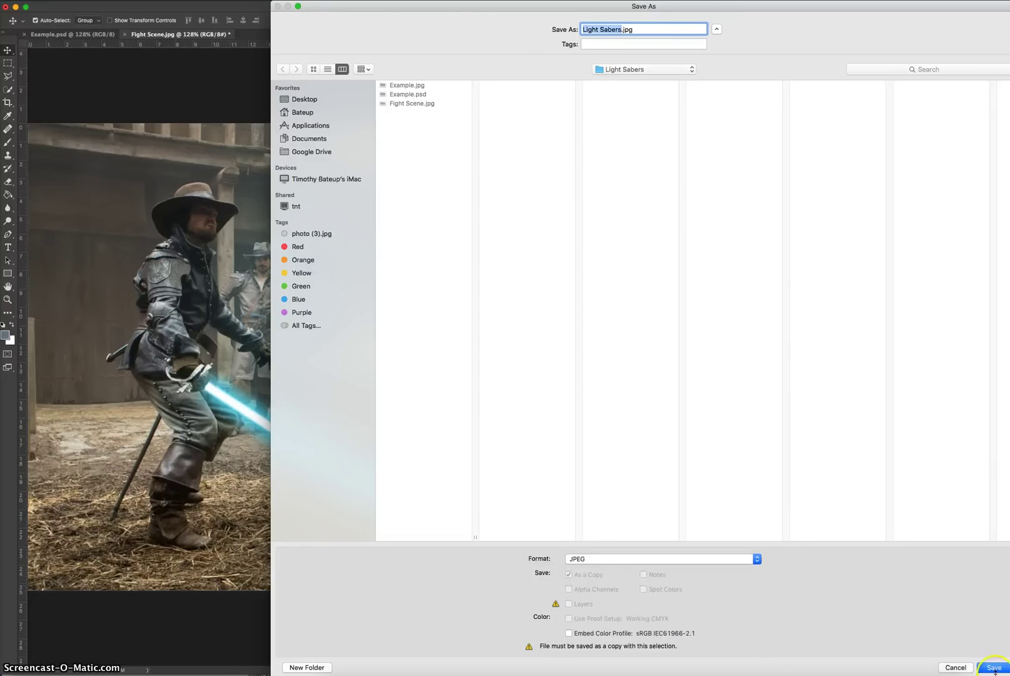
pyautogui.click(994, 668)
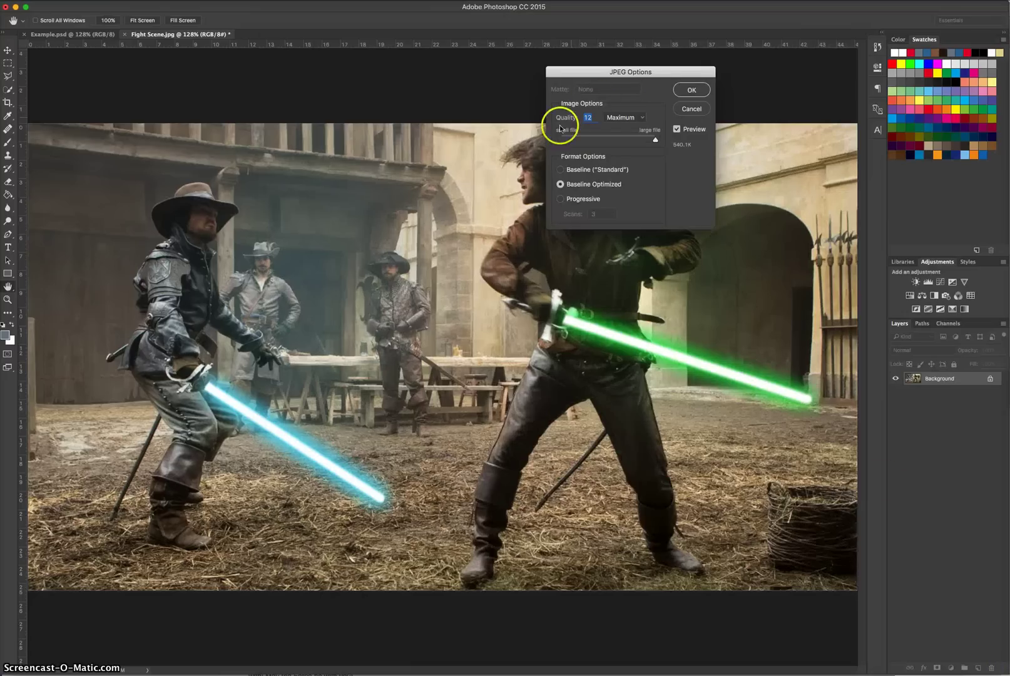
pyautogui.click(641, 118)
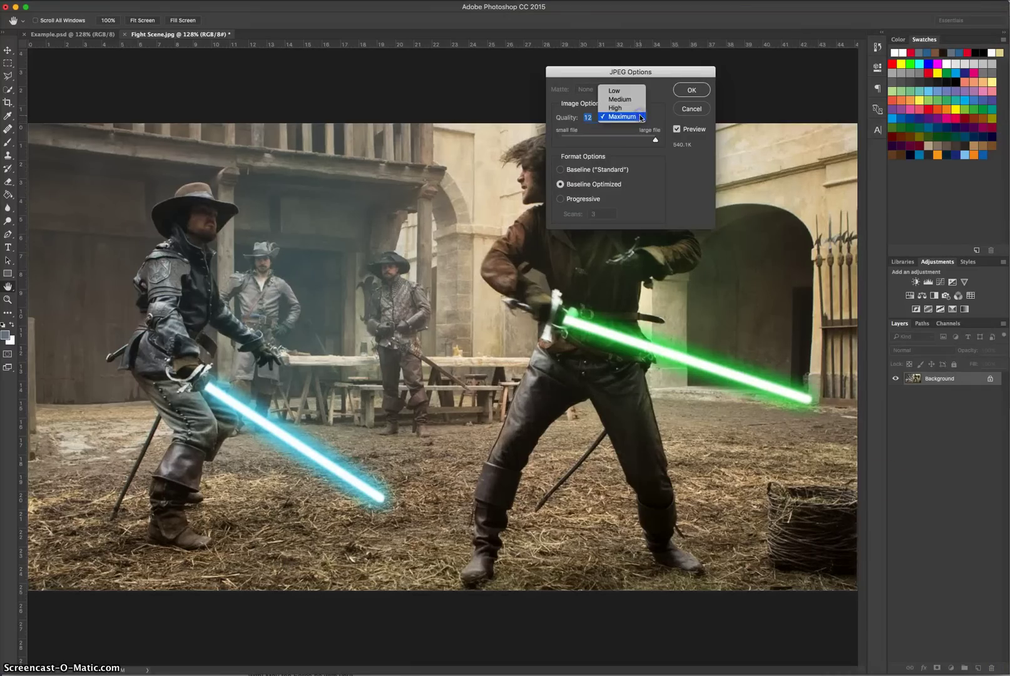
pyautogui.click(647, 118)
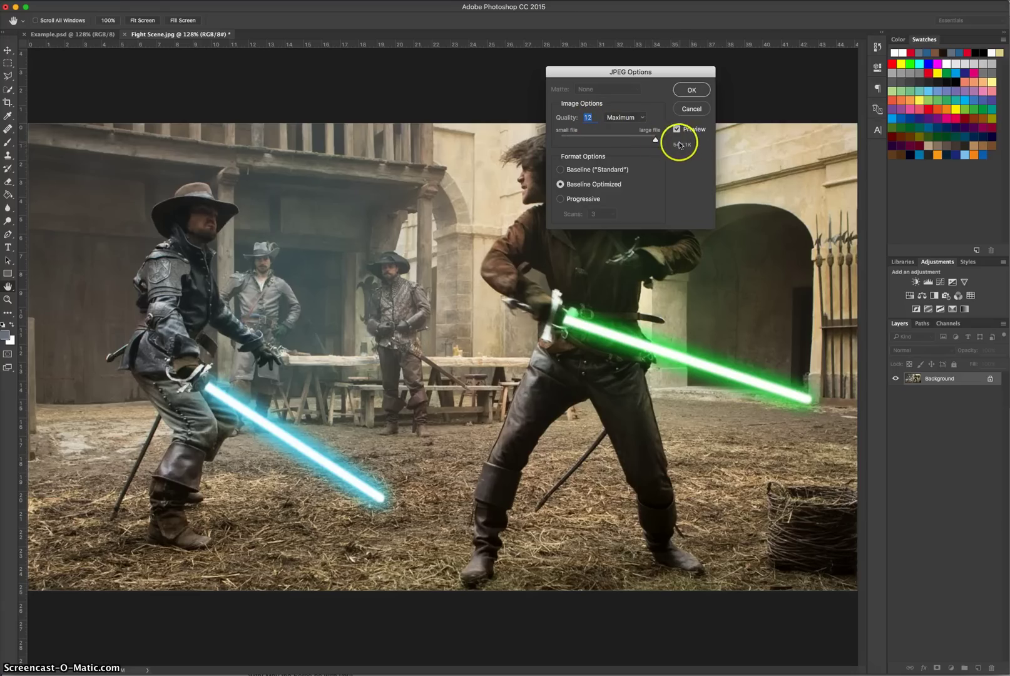
pyautogui.click(686, 90)
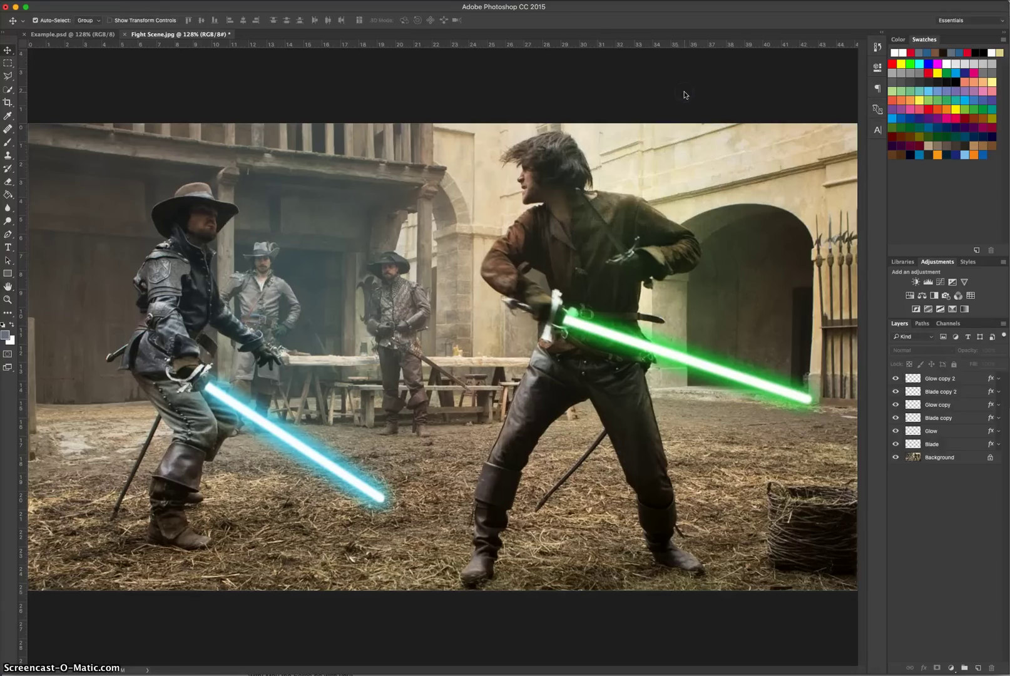